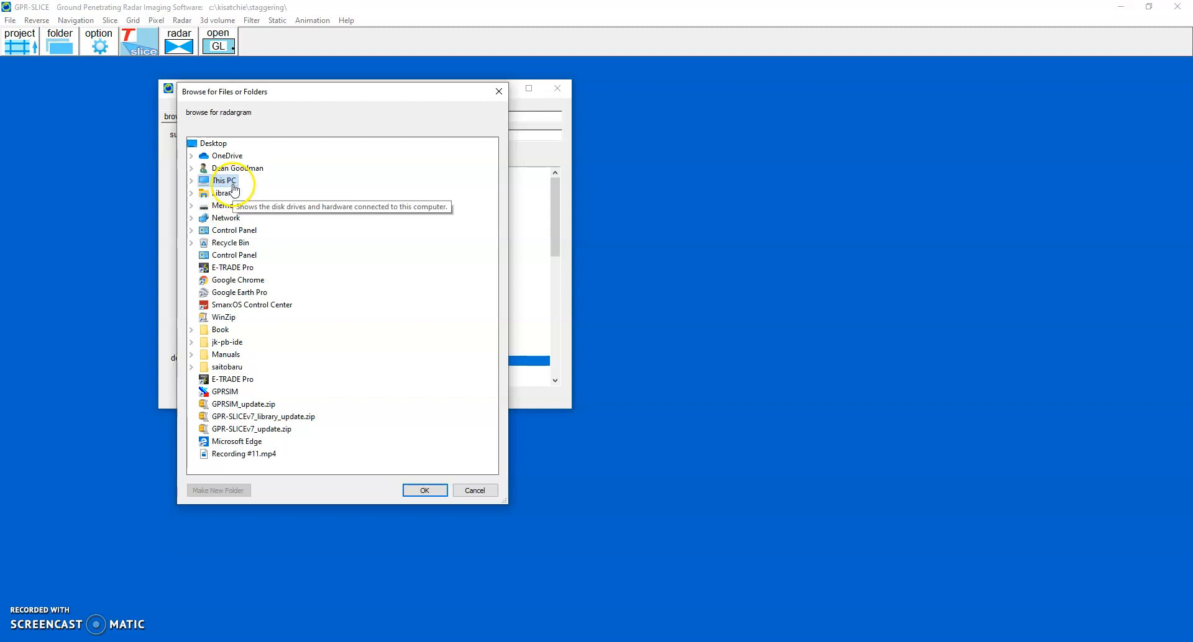
Set the new survey's default directory to the GPR Projects folder on drive D
double_click(231, 181)
double_click(242, 293)
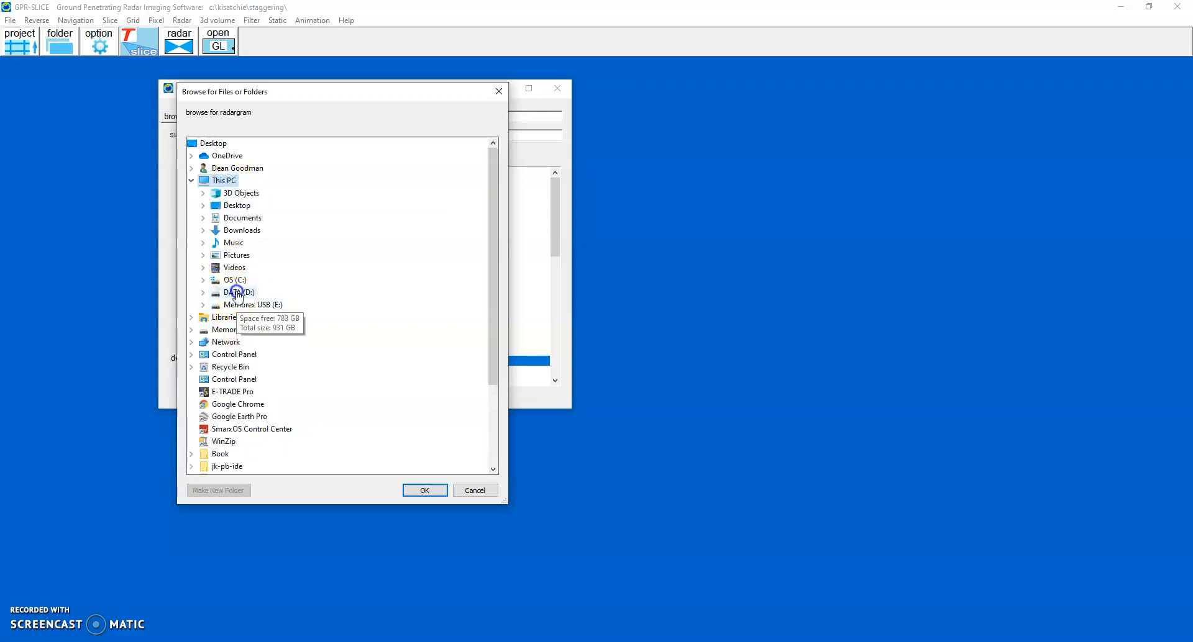
double_click(252, 330)
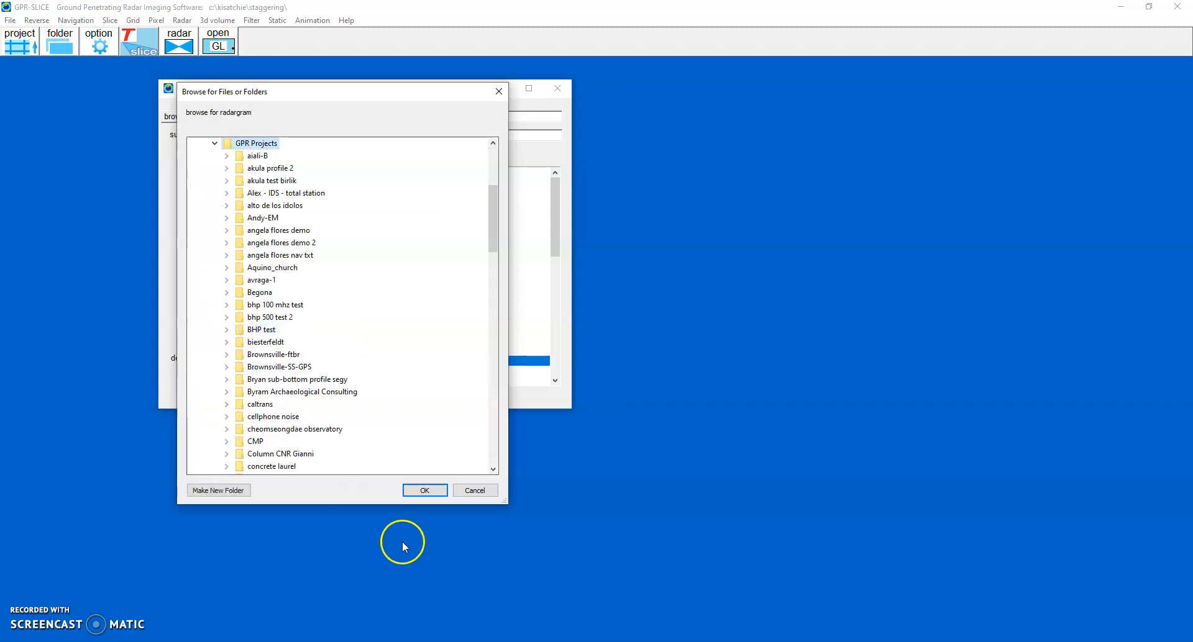
left_click(424, 491)
Create a new survey named demo1 with Noggin as the equipment type and close the survey setup
left_click(271, 135)
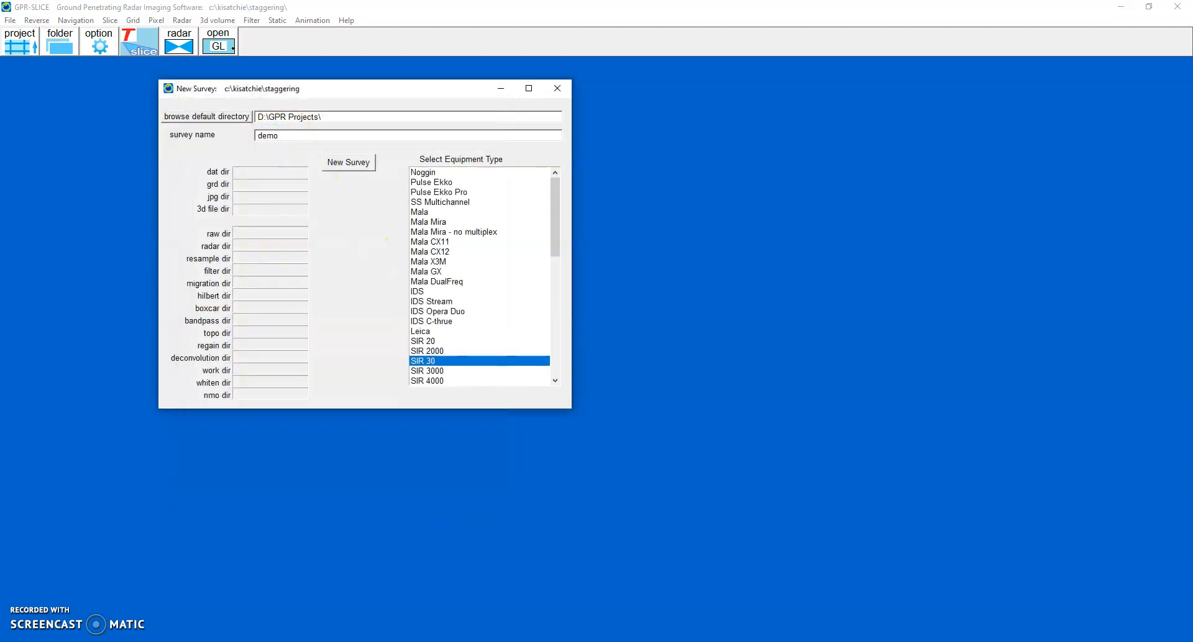
type("demo1")
mouse_move(550, 207)
left_mouse_down()
mouse_move(559, 338)
mouse_move(562, 196)
left_mouse_up()
left_click(429, 174)
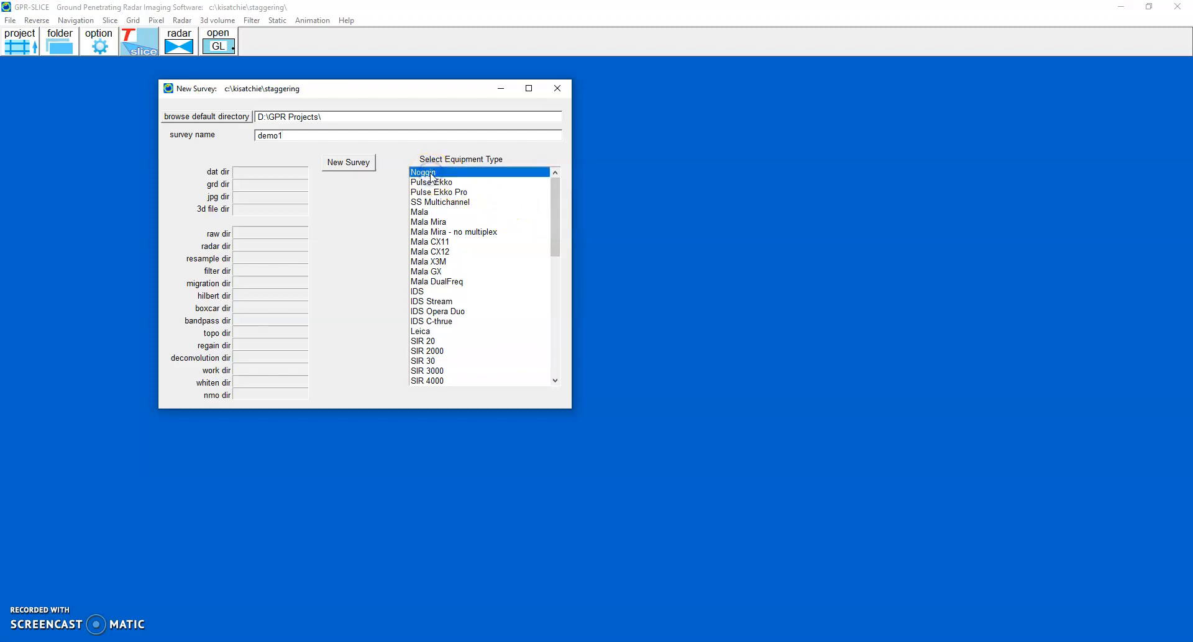
left_click(343, 167)
left_click(338, 163)
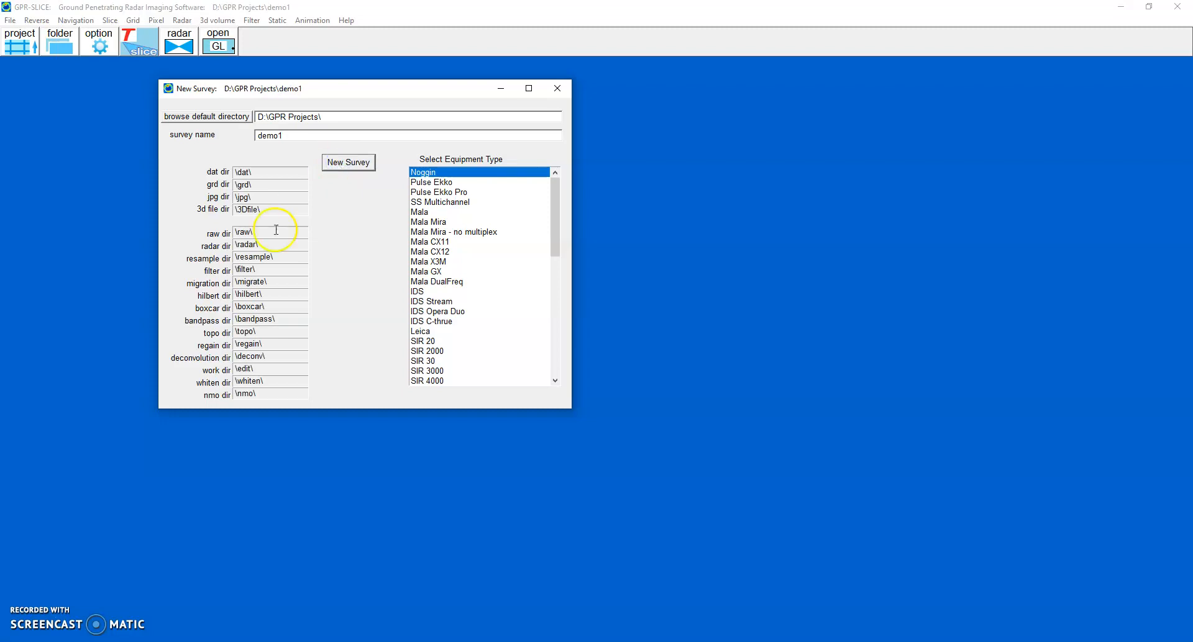
left_click(552, 90)
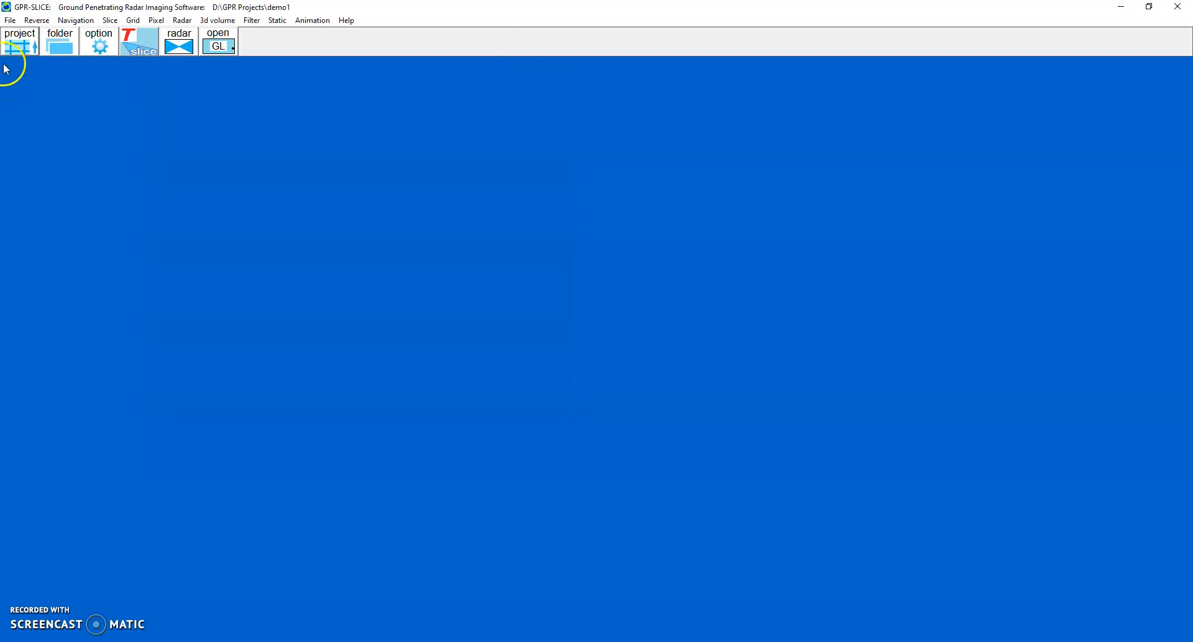
Start a data transfer and set its source folder to E:\survey data
left_click(10, 20)
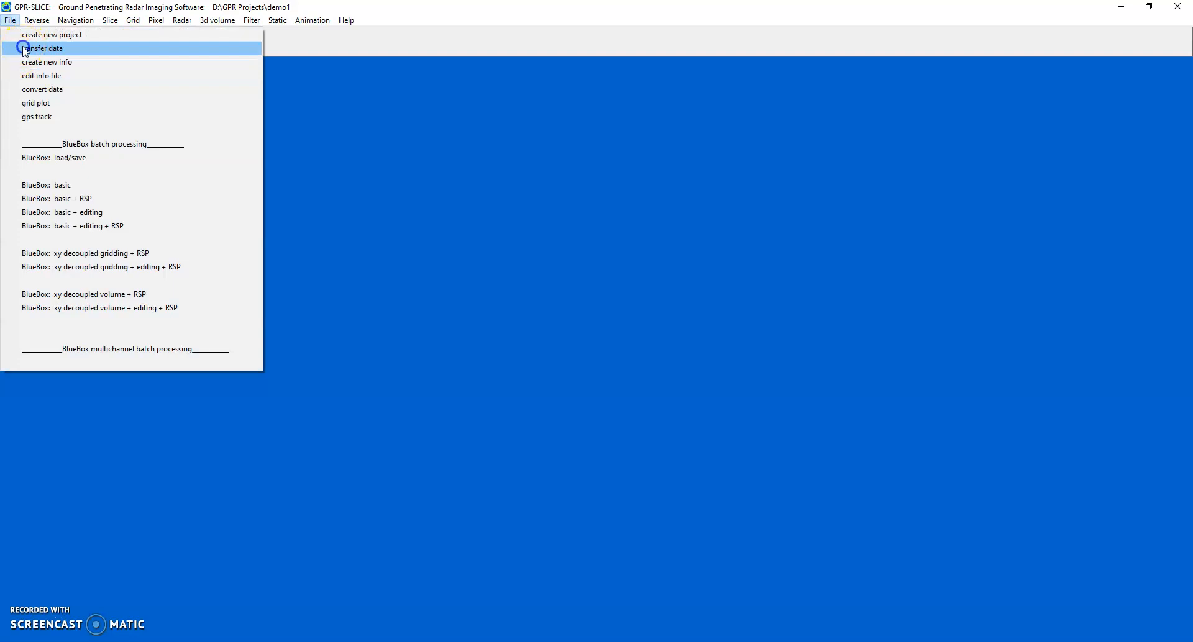
left_click(25, 48)
left_click(248, 207)
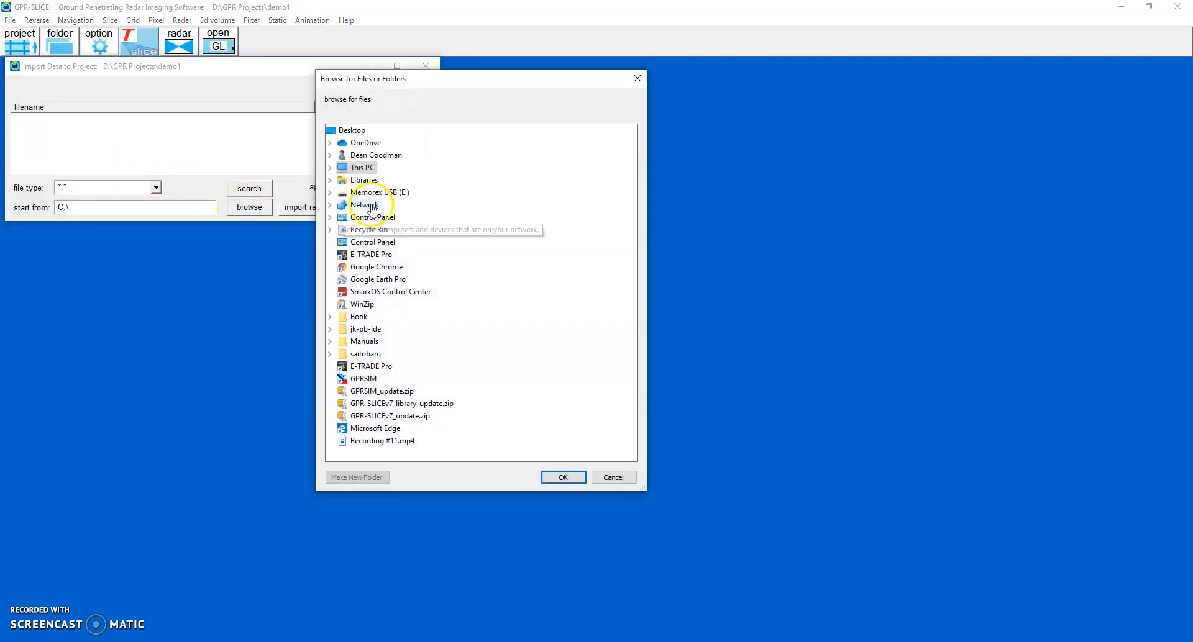
double_click(367, 168)
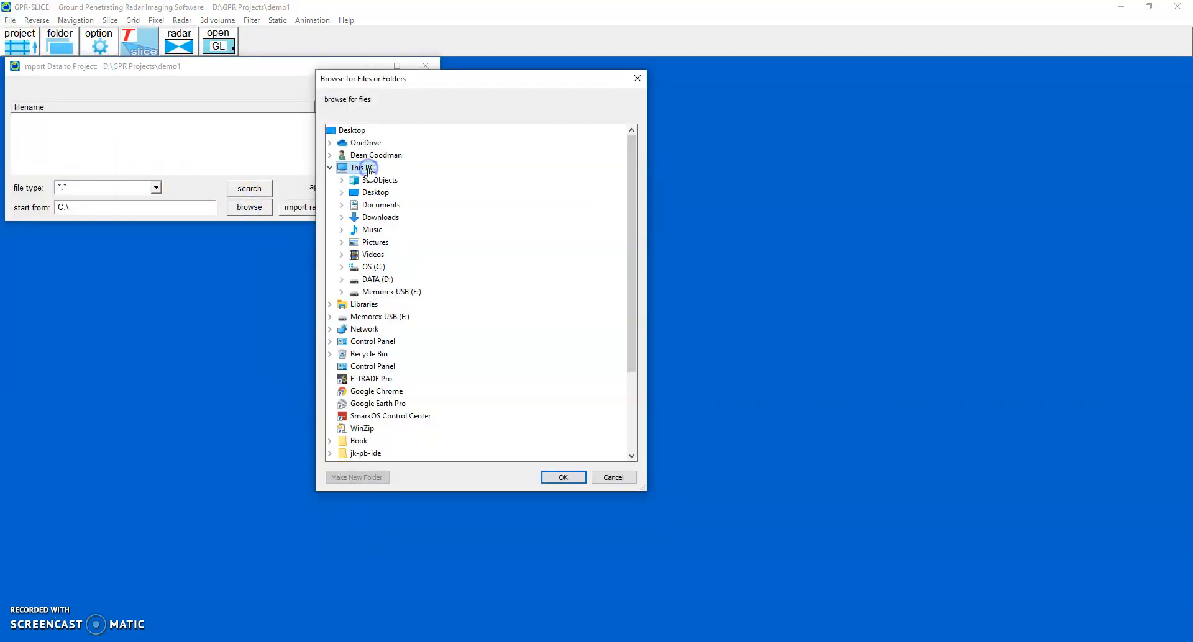
double_click(380, 291)
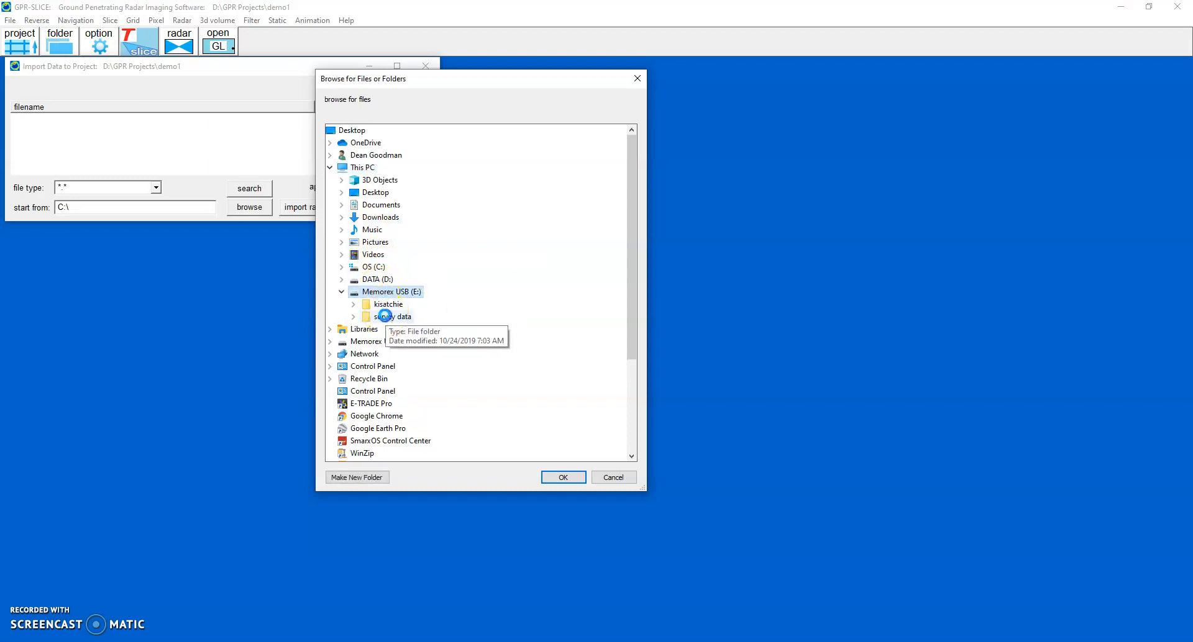
double_click(391, 317)
left_click(562, 478)
Find the files in the source folder, import the radargrams into the project's raw folder and check the project directories
left_click(249, 188)
left_click(311, 207)
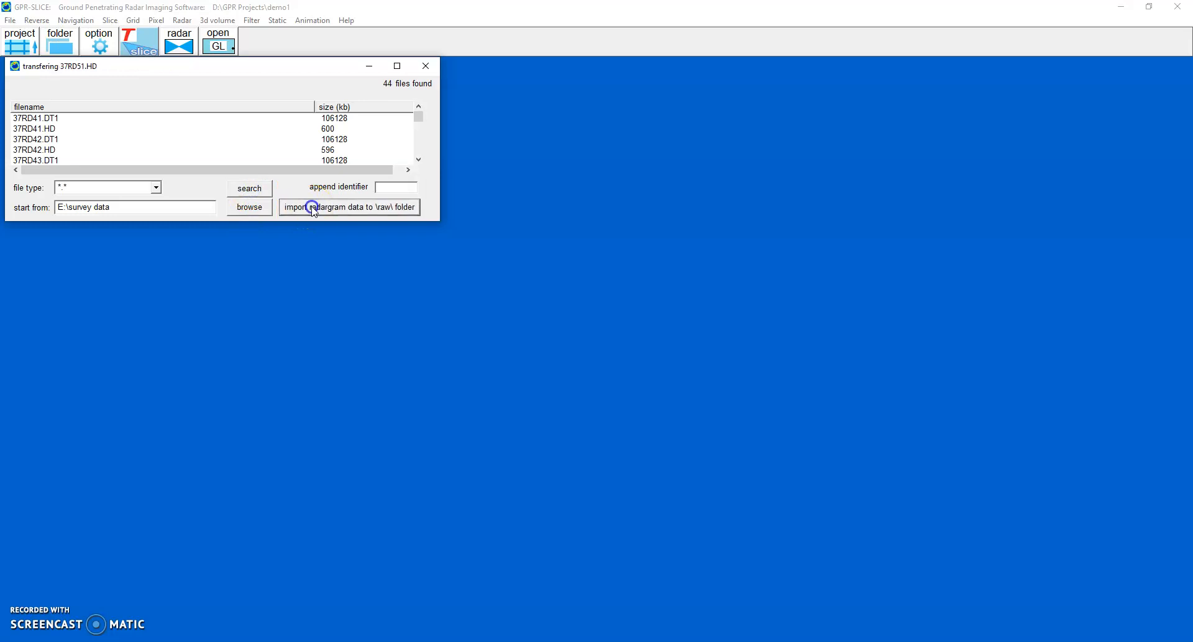
left_click(425, 65)
left_click(62, 49)
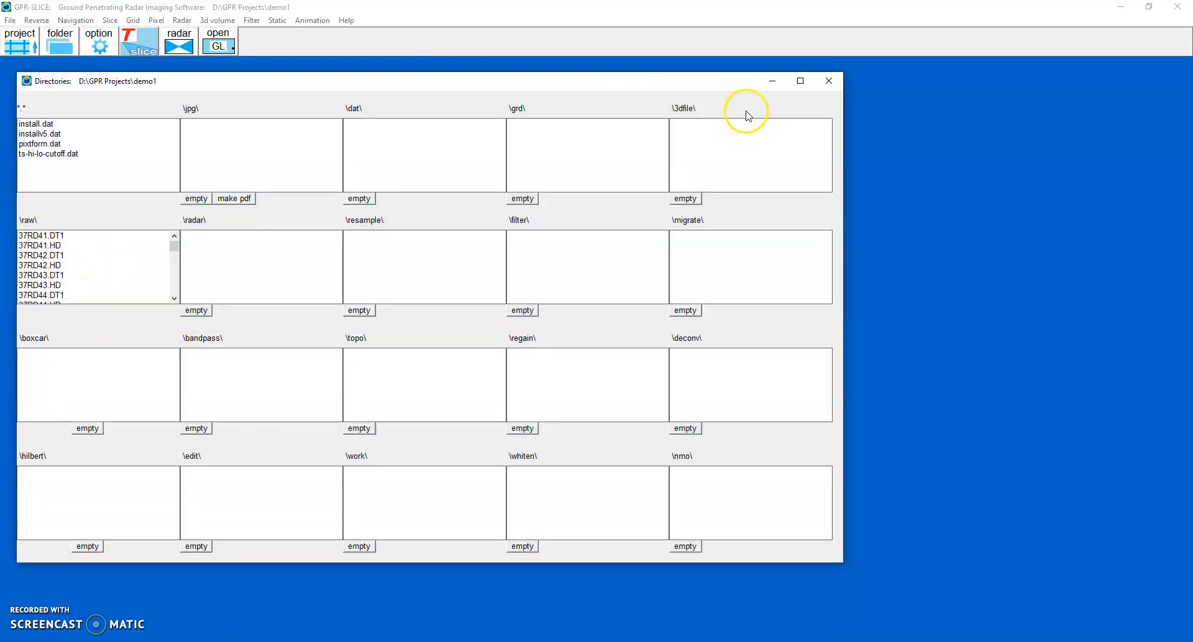
left_click(829, 80)
Create info.dat by radargram extension for a y survey with X end 9.5 and Y end 10
left_click(14, 34)
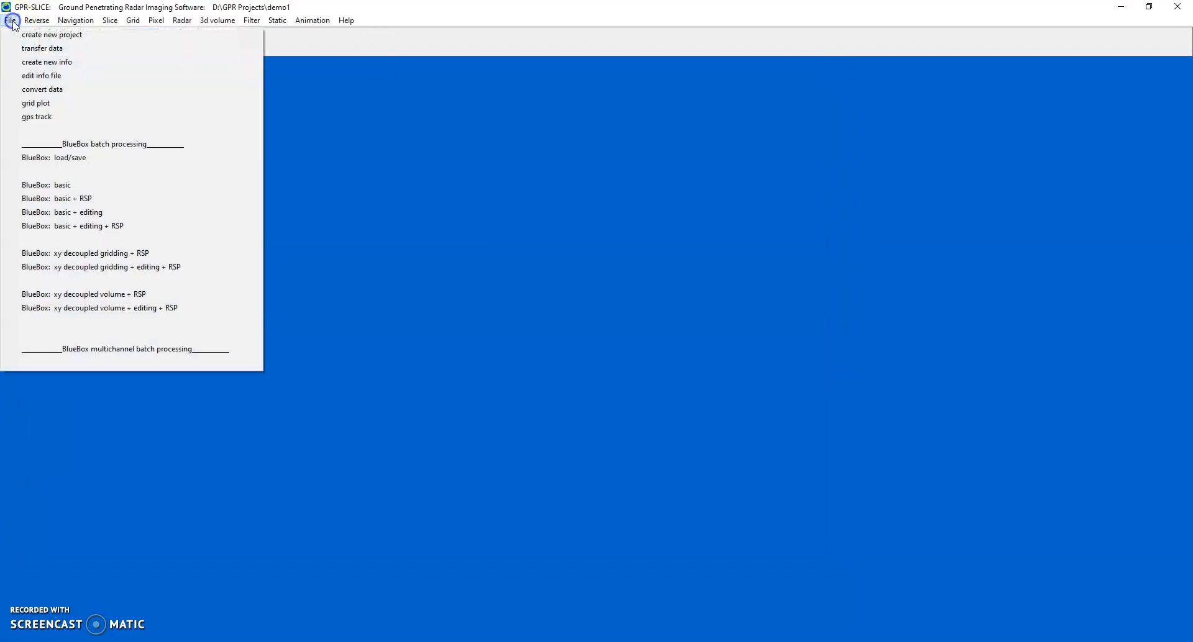
left_click(20, 58)
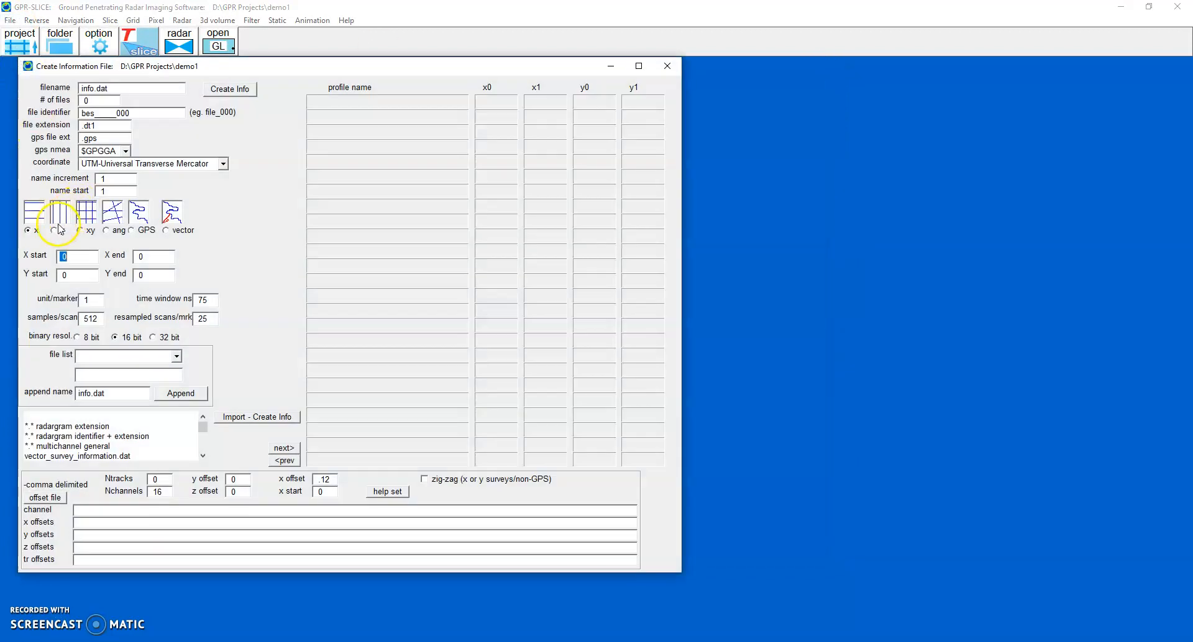
left_click(163, 255)
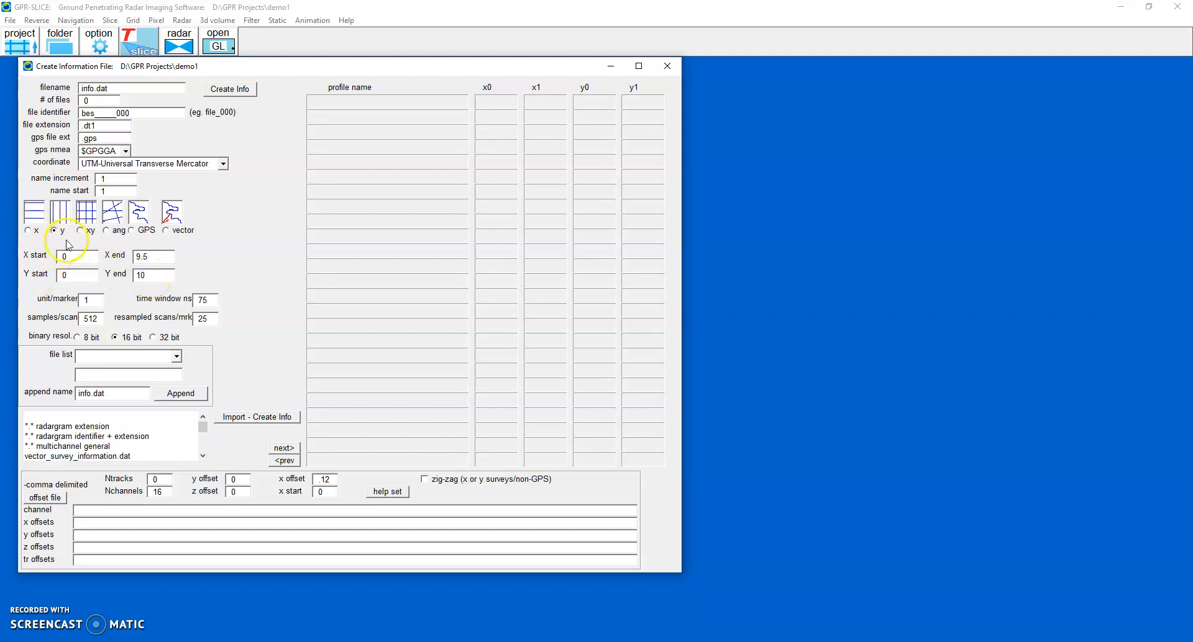
left_click(79, 427)
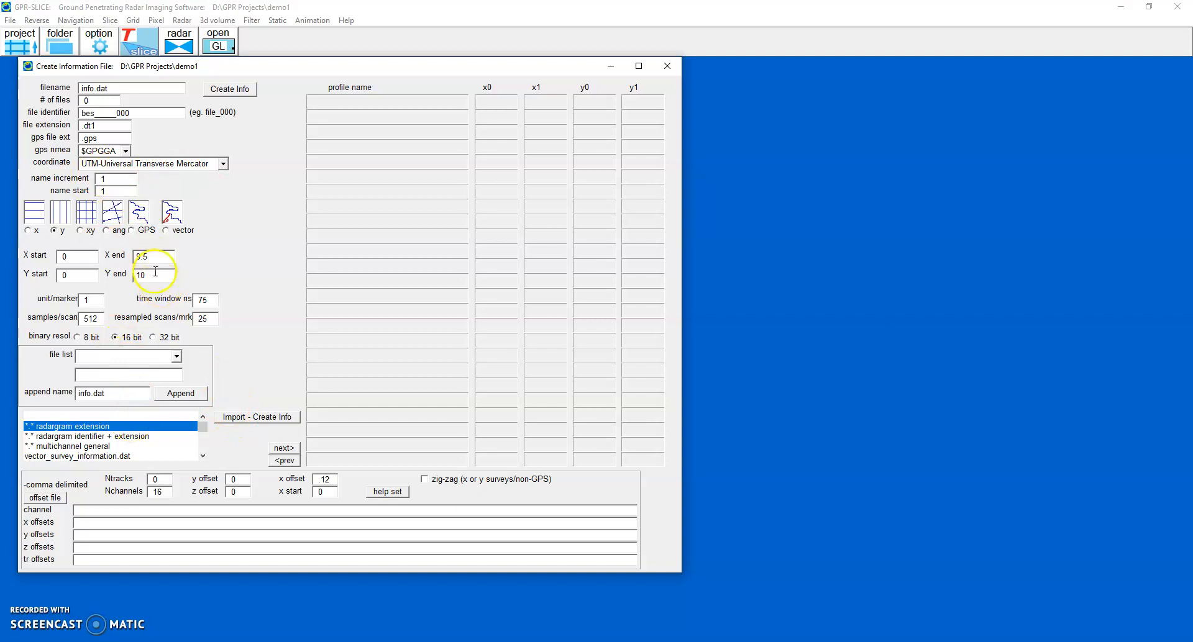
left_click(247, 417)
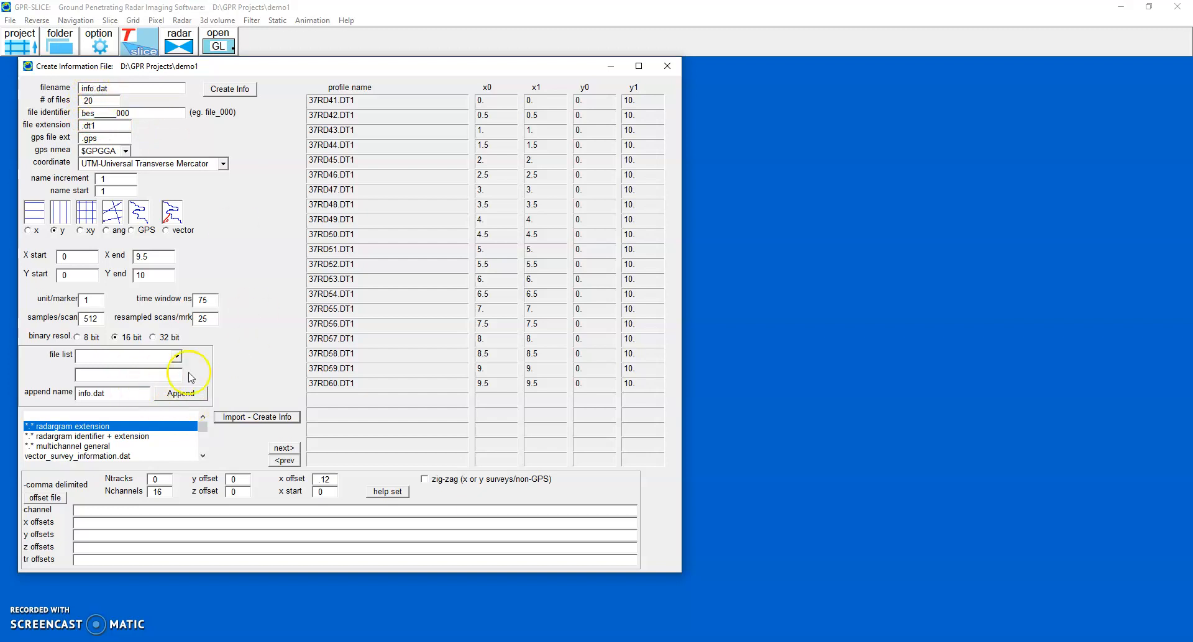
left_click(667, 66)
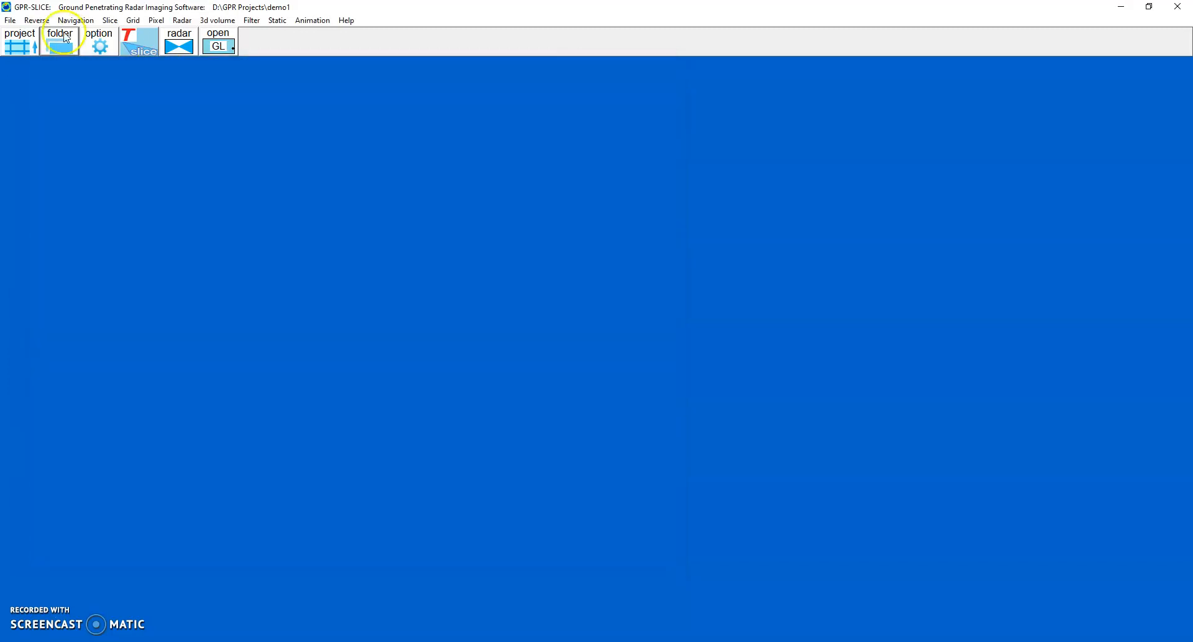
Update the time window and samples per scan in info.dat from the Noggin header files, then close the info editor
left_click(10, 20)
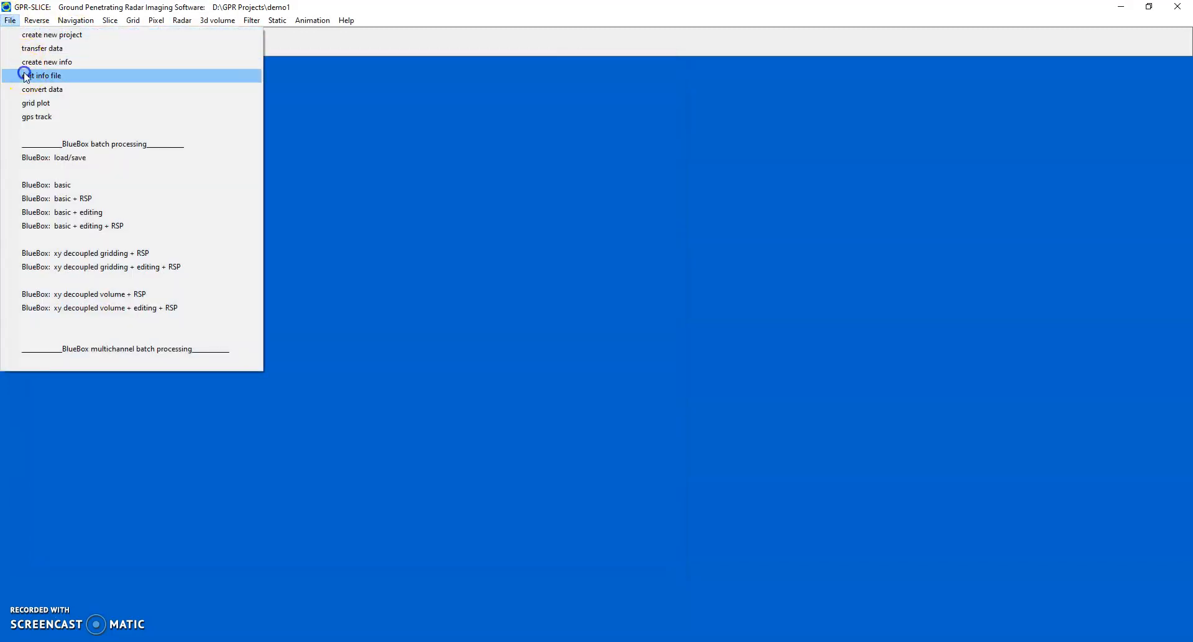
left_click(25, 76)
left_click_drag(302, 68, 192, 74)
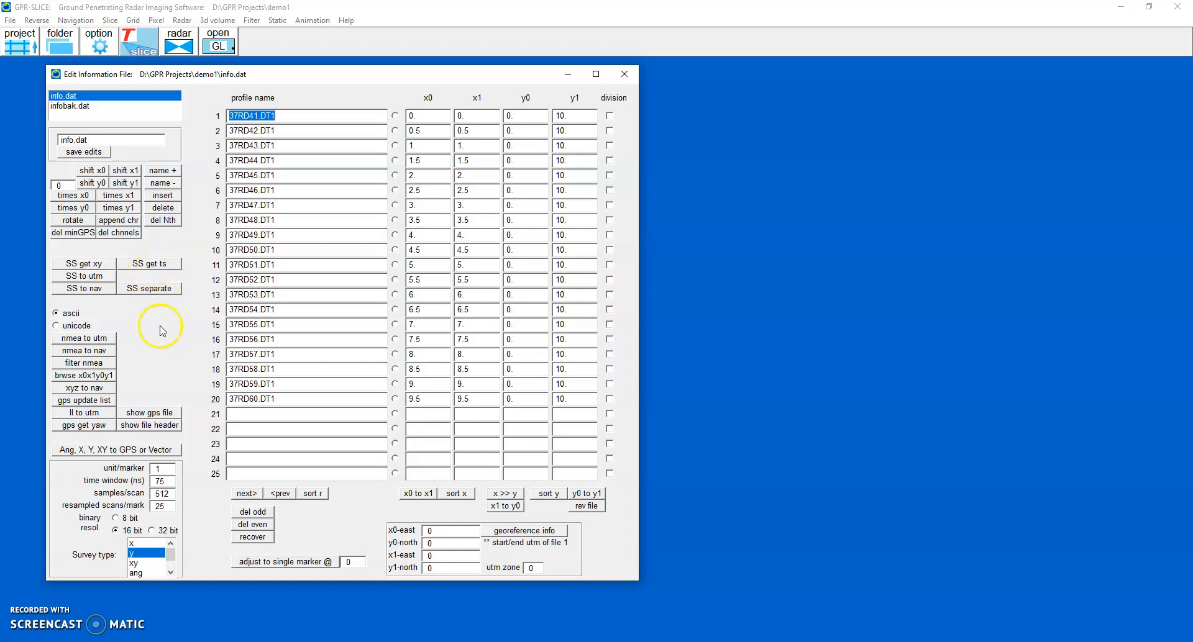
left_click(137, 266)
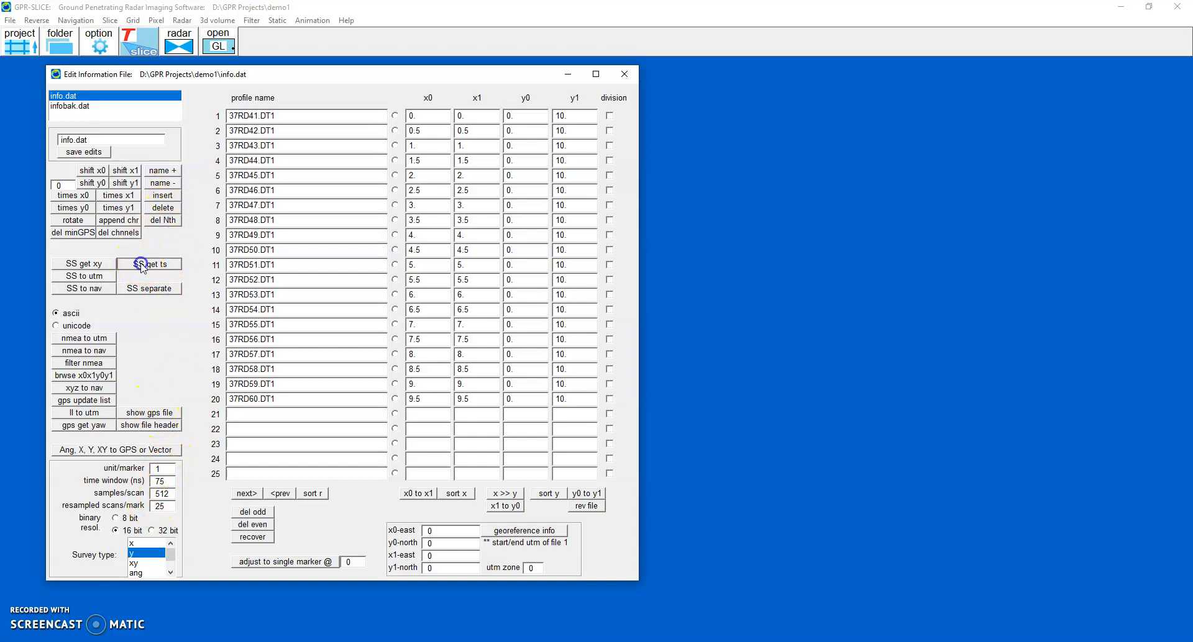
left_click(676, 366)
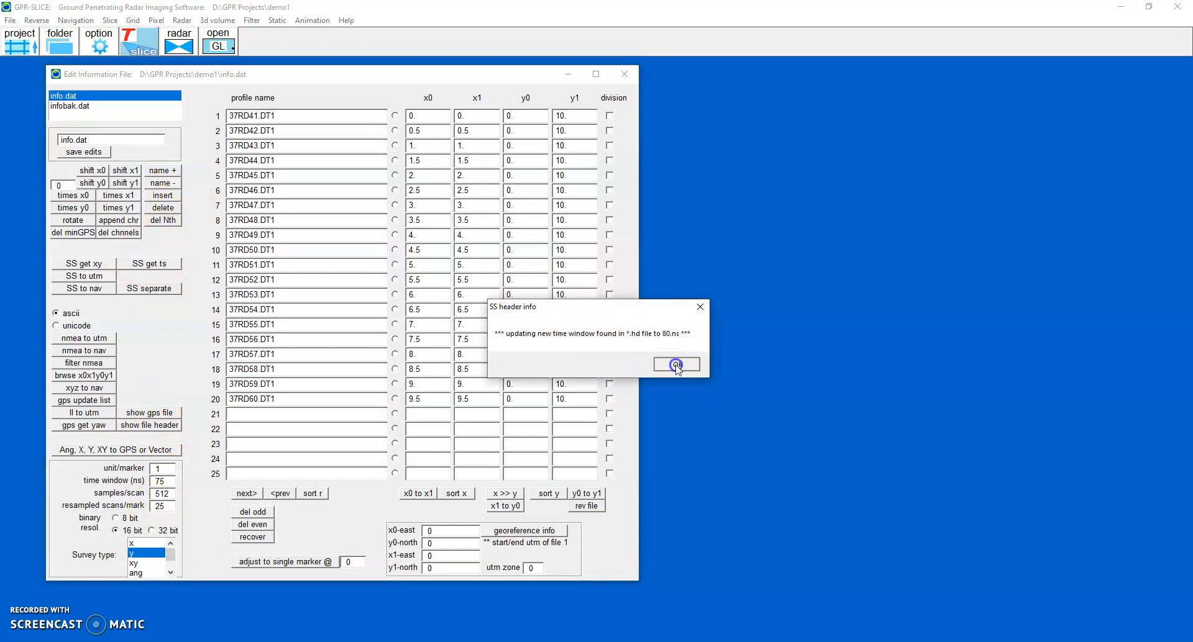
left_click(677, 365)
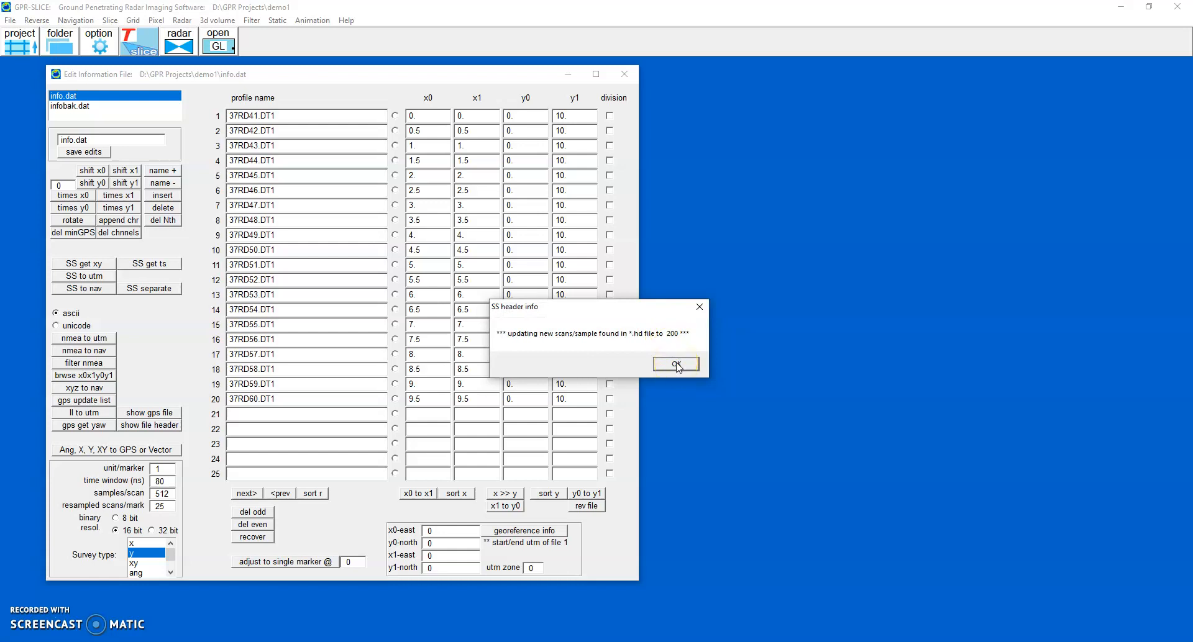
left_click(676, 365)
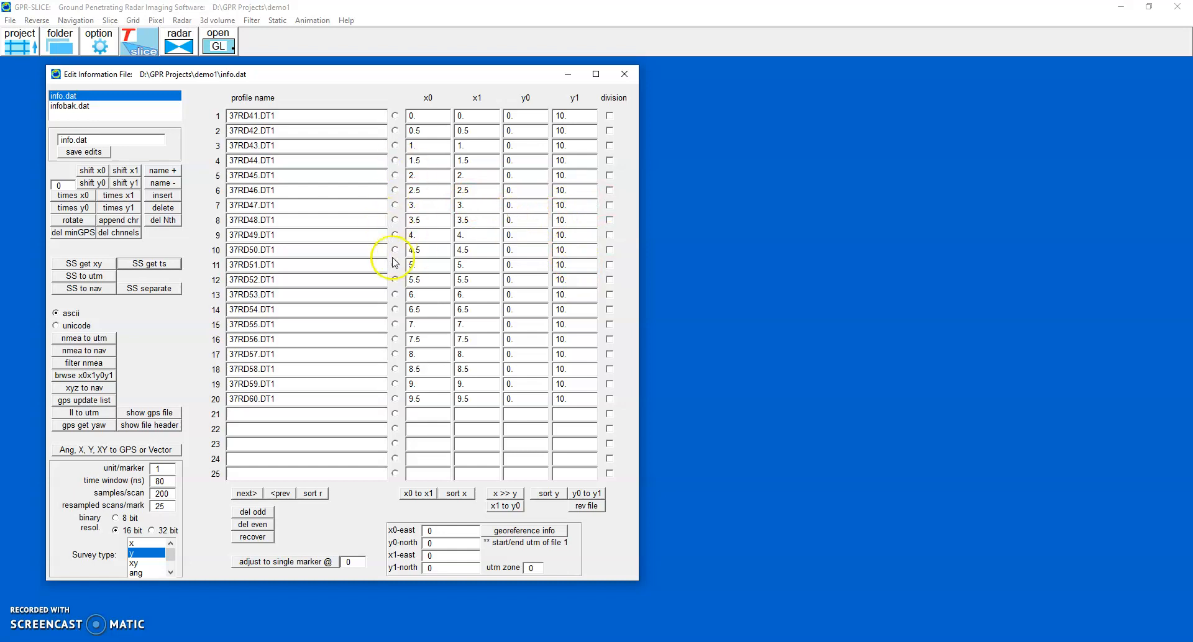
left_click(623, 75)
left_click(598, 365)
Open the Noggin 16 to 16 bit conversion and gaining window for the radargrams in info.dat
left_click(10, 20)
left_click(29, 92)
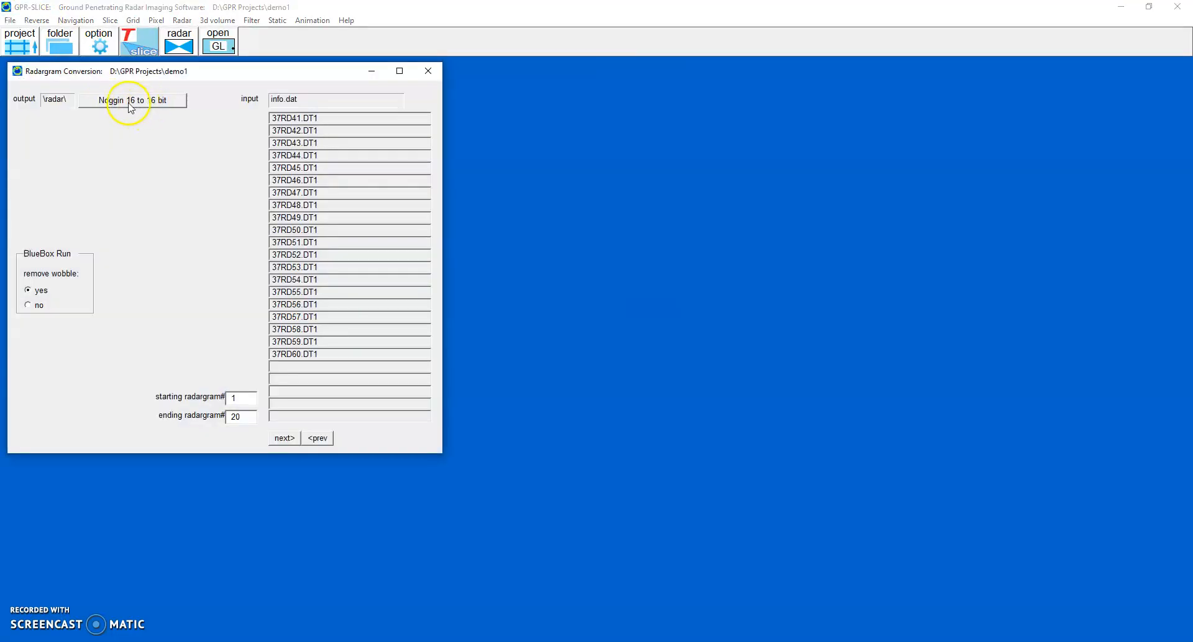
left_click(125, 100)
left_click(52, 31)
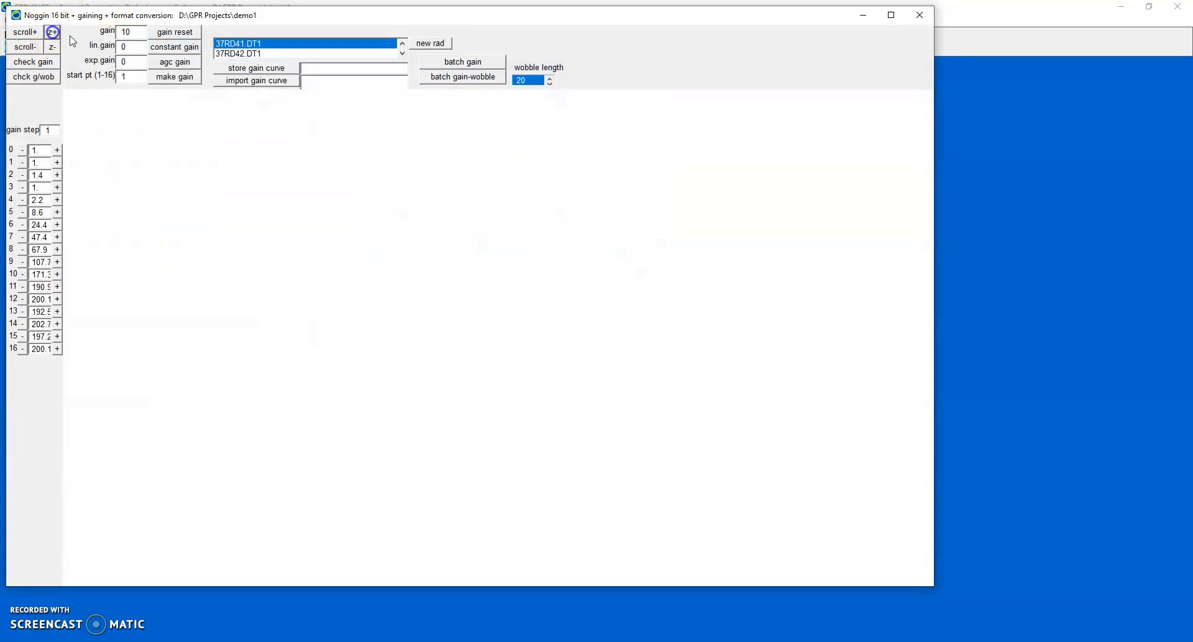
left_click_drag(312, 23, 338, 79)
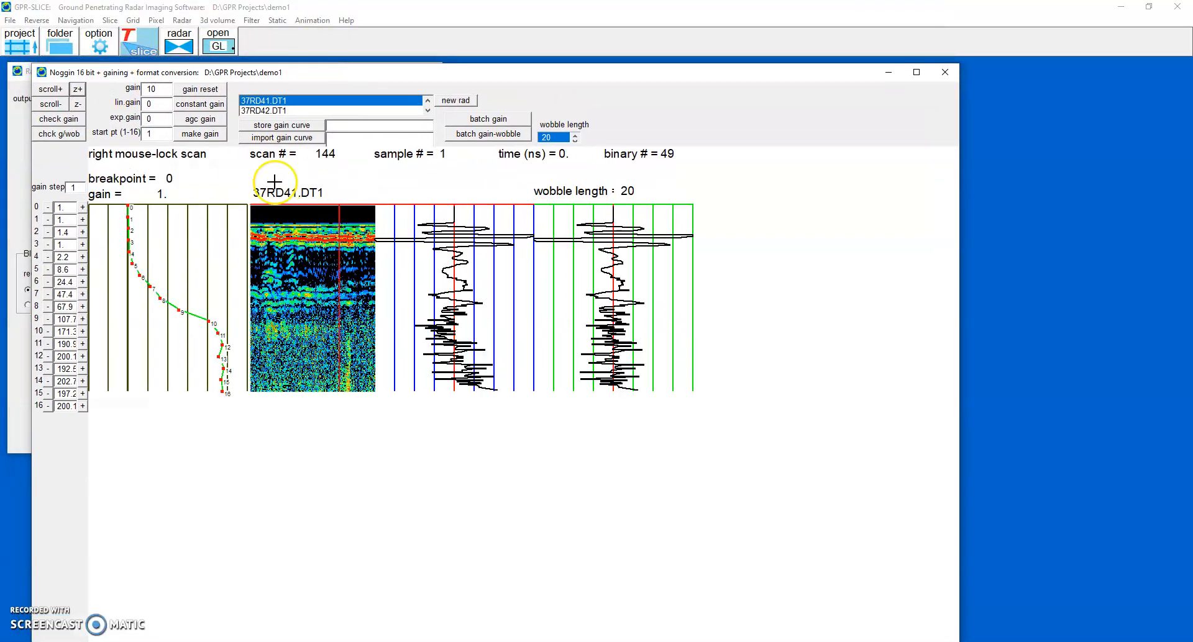
Change the radargram colors to a grayscale table in the plot options and reopen the Noggin 16-bit conversion window
left_click(99, 43)
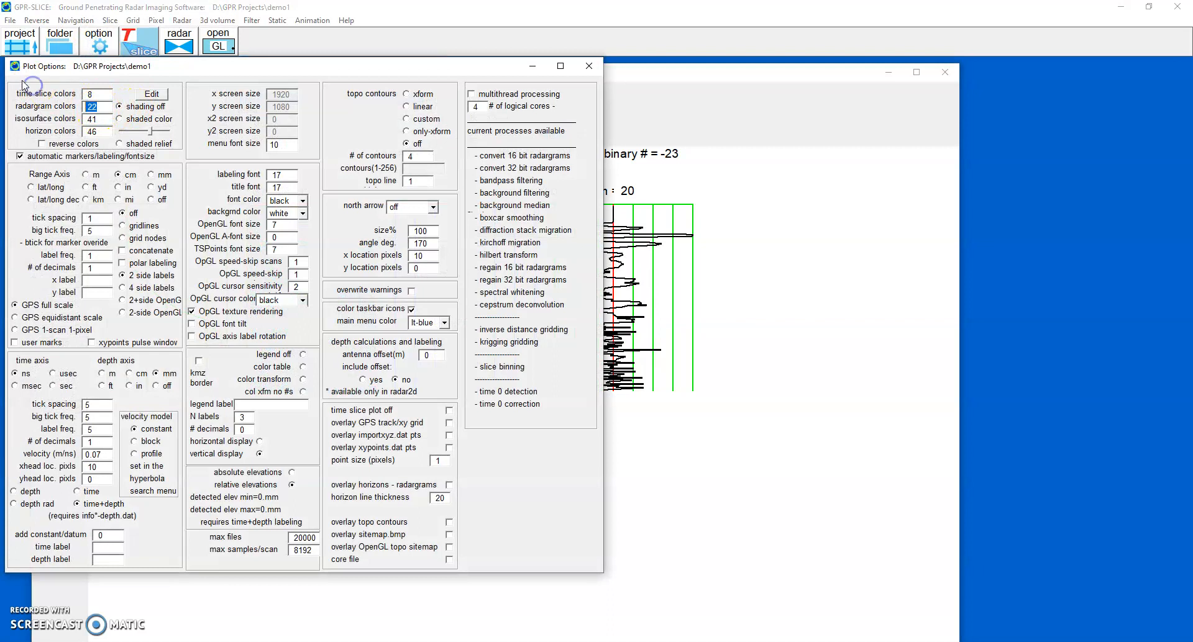
left_click(589, 66)
left_click(945, 72)
left_click(122, 101)
left_click_drag(330, 234, 189, 142)
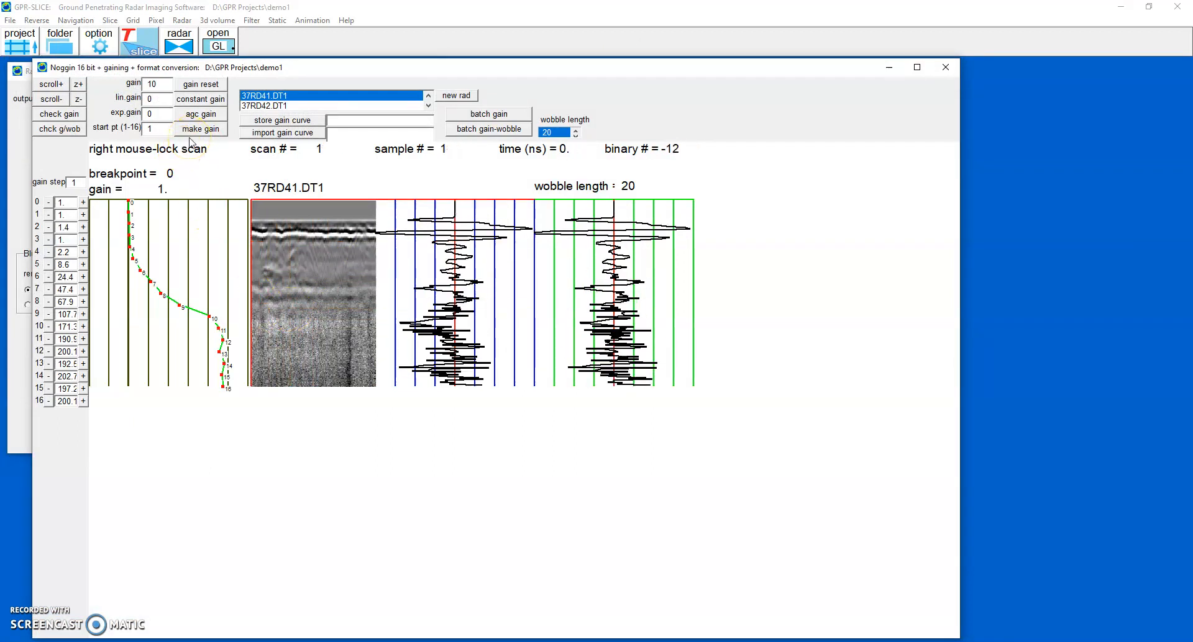
Reset the gain curve of radargram 37RD41.DT1, apply an AGC gain and lock a scan to inspect its trace
left_click(197, 85)
left_click_drag(285, 301, 199, 156)
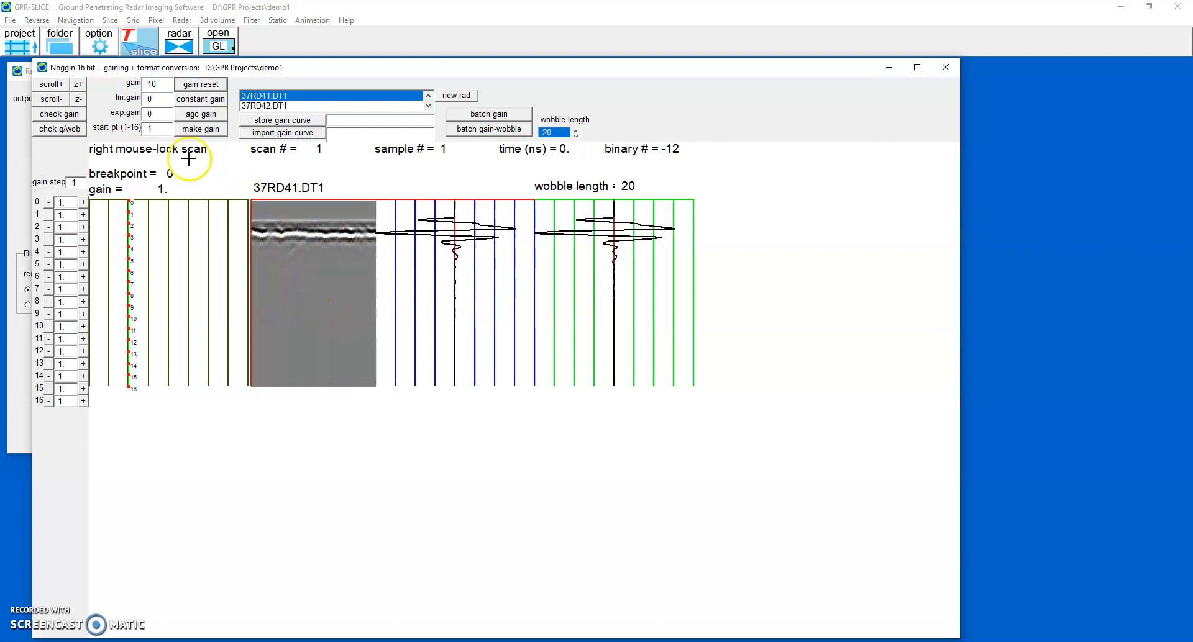
left_click(196, 116)
left_click_drag(323, 304, 268, 320)
right_click(269, 320)
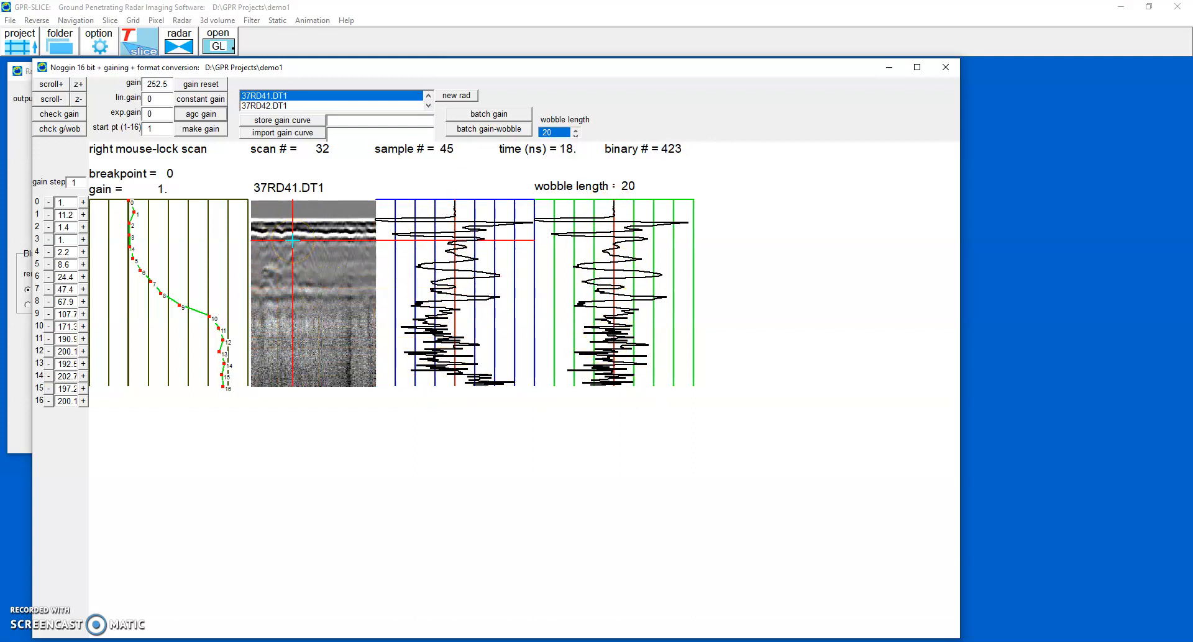
Reset the gain curve, batch convert all radargrams with gain and wobble removal, and close the conversion windows
left_click(203, 85)
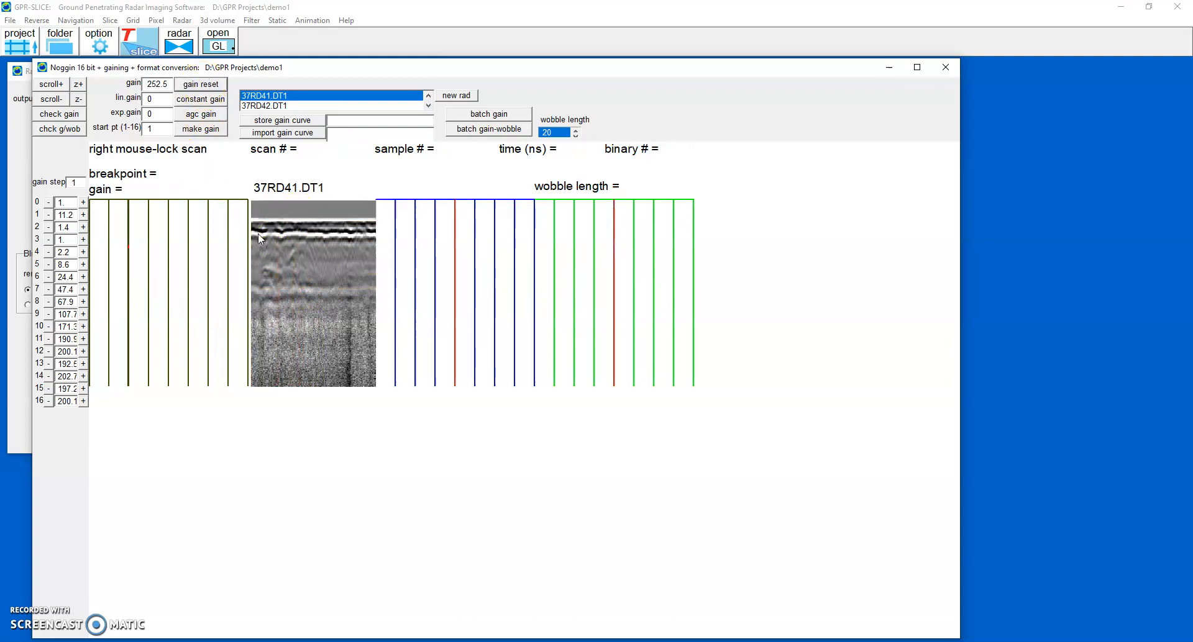
left_click(488, 129)
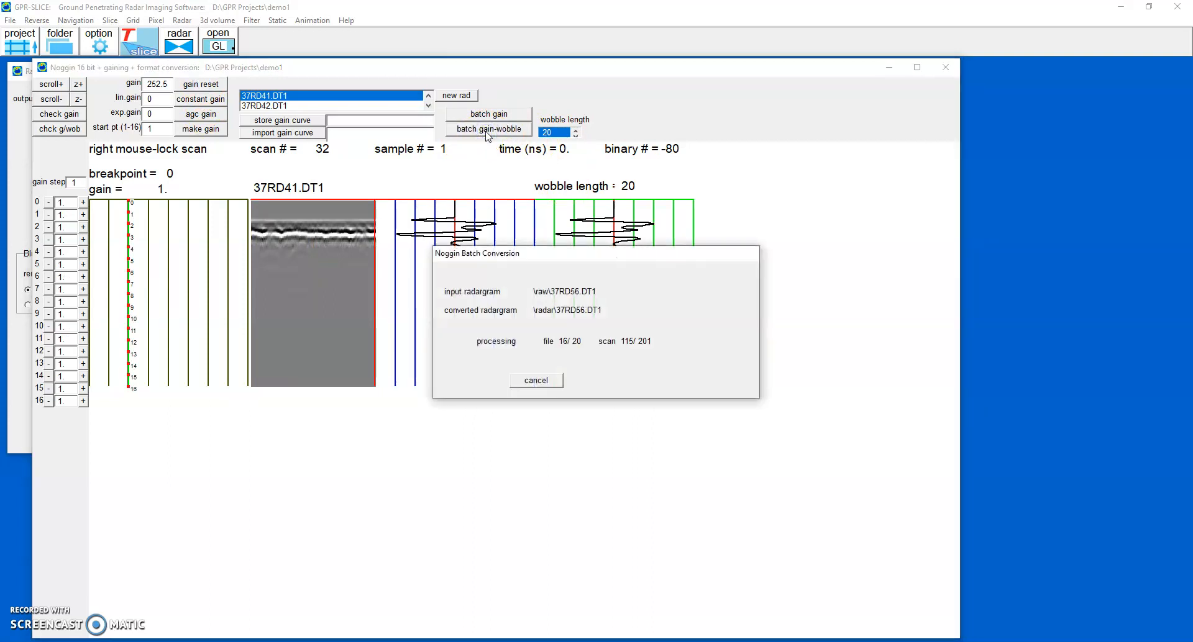
left_click(945, 67)
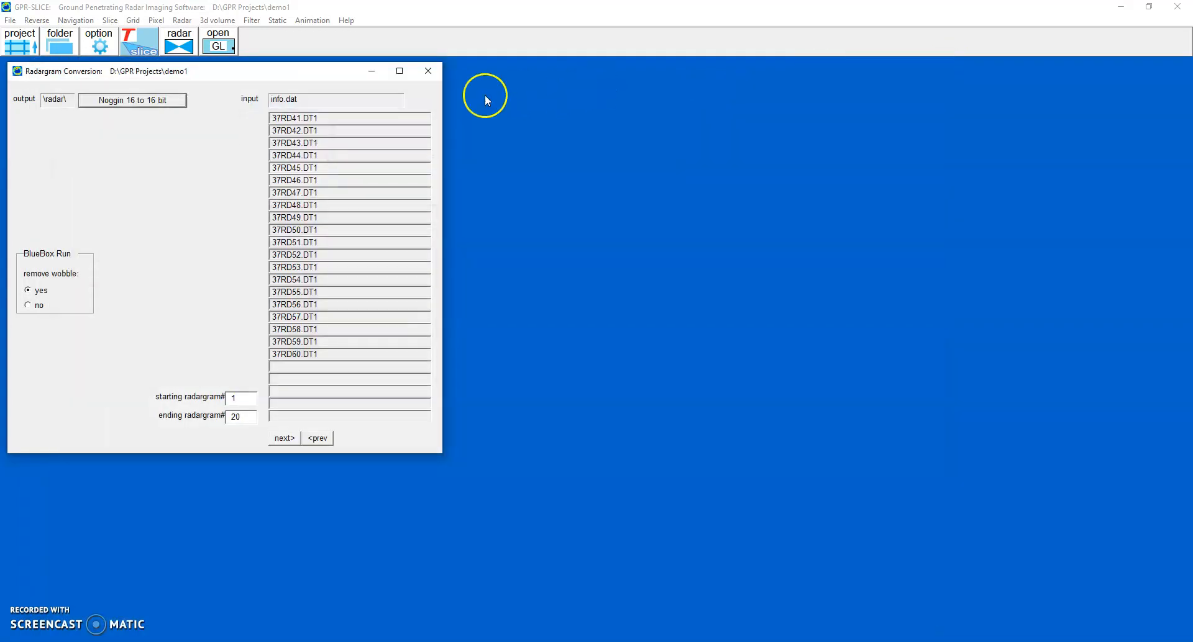
left_click(428, 70)
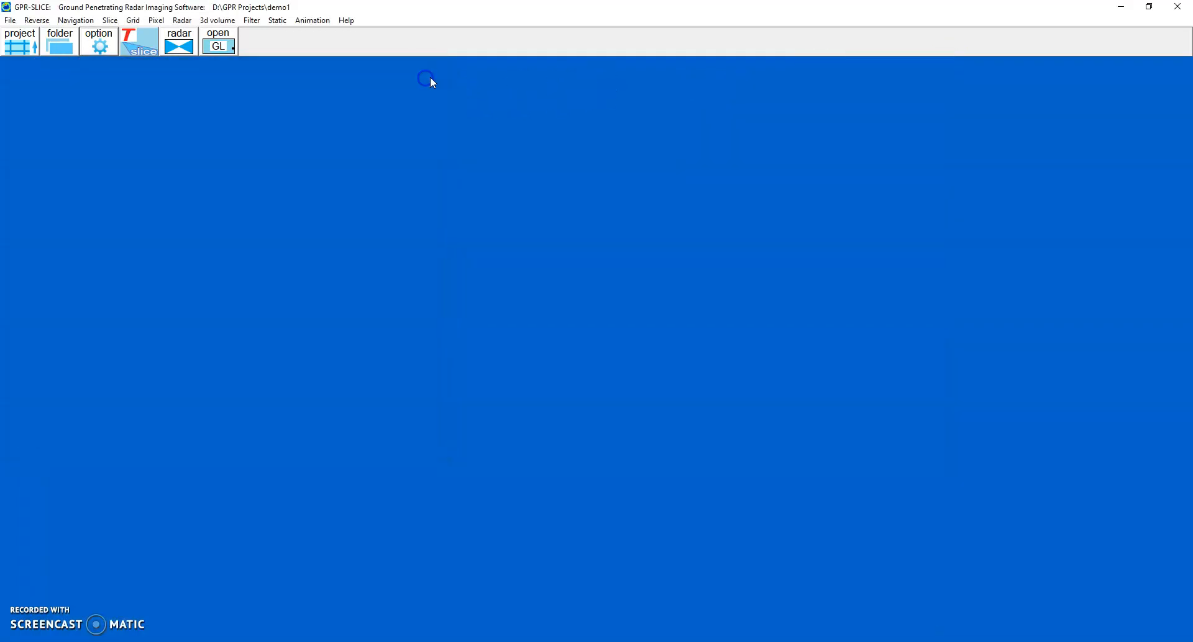
View the survey's profile map full screen at a smaller plot scale with the profile names shown, then close it
left_click(9, 21)
left_click(20, 102)
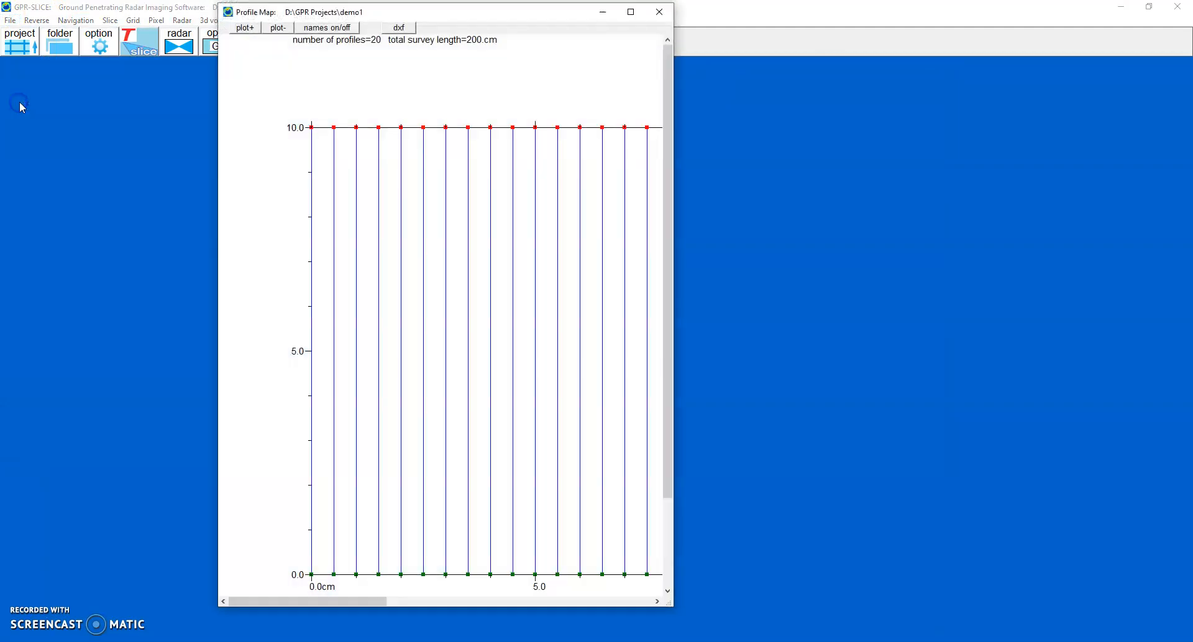
left_click(281, 28)
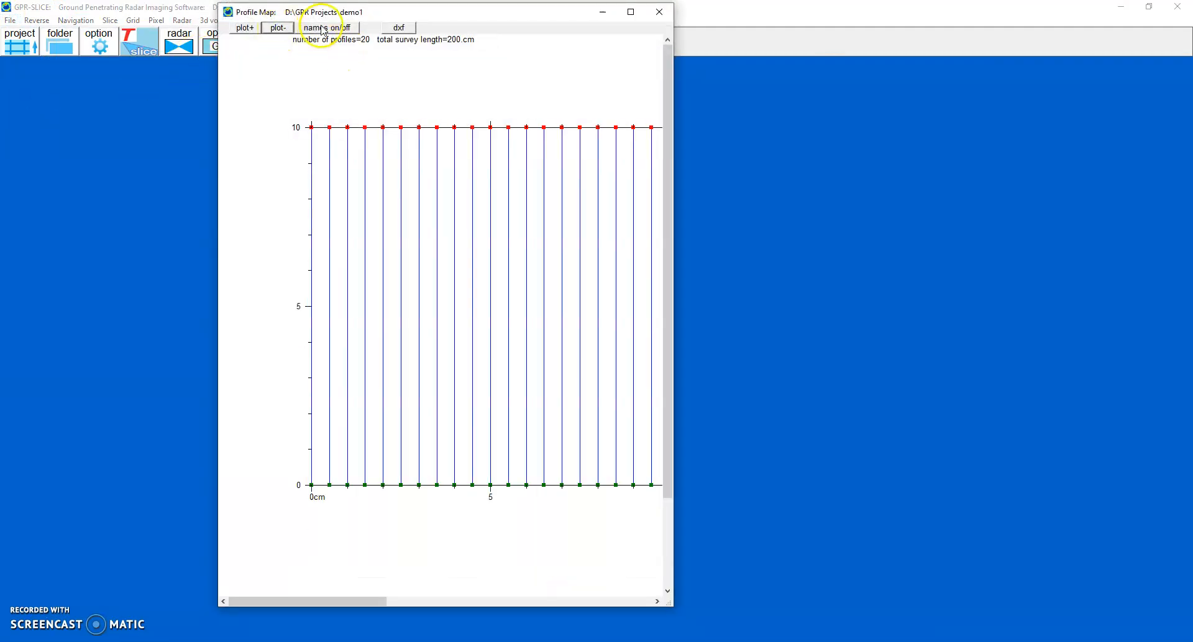
left_click(630, 12)
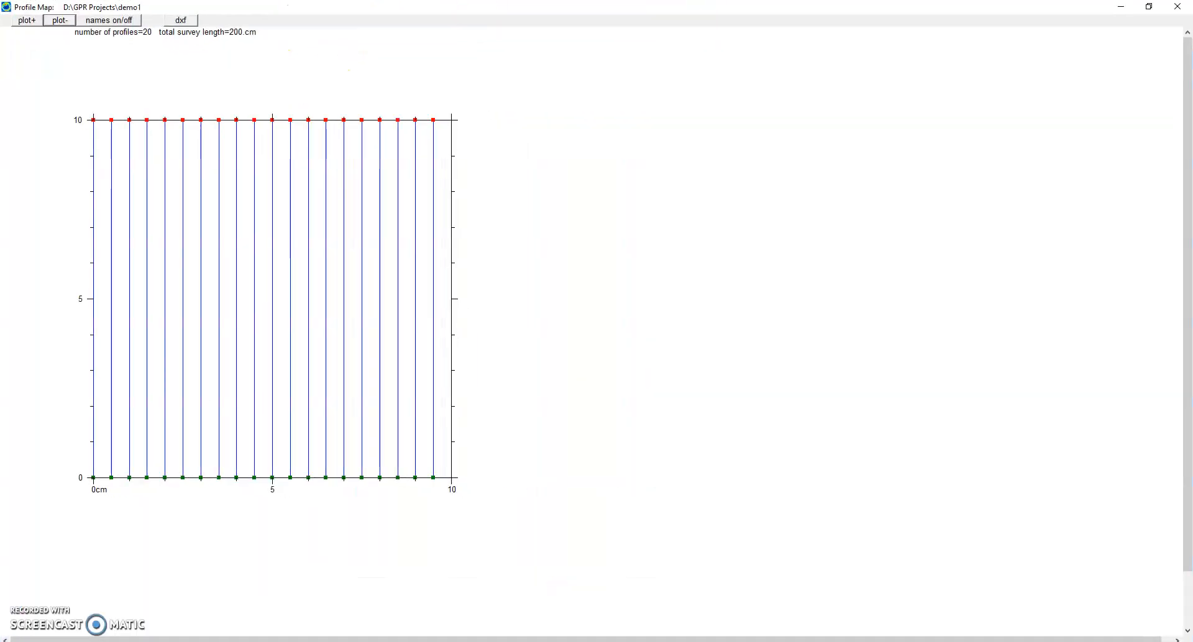
left_click(107, 20)
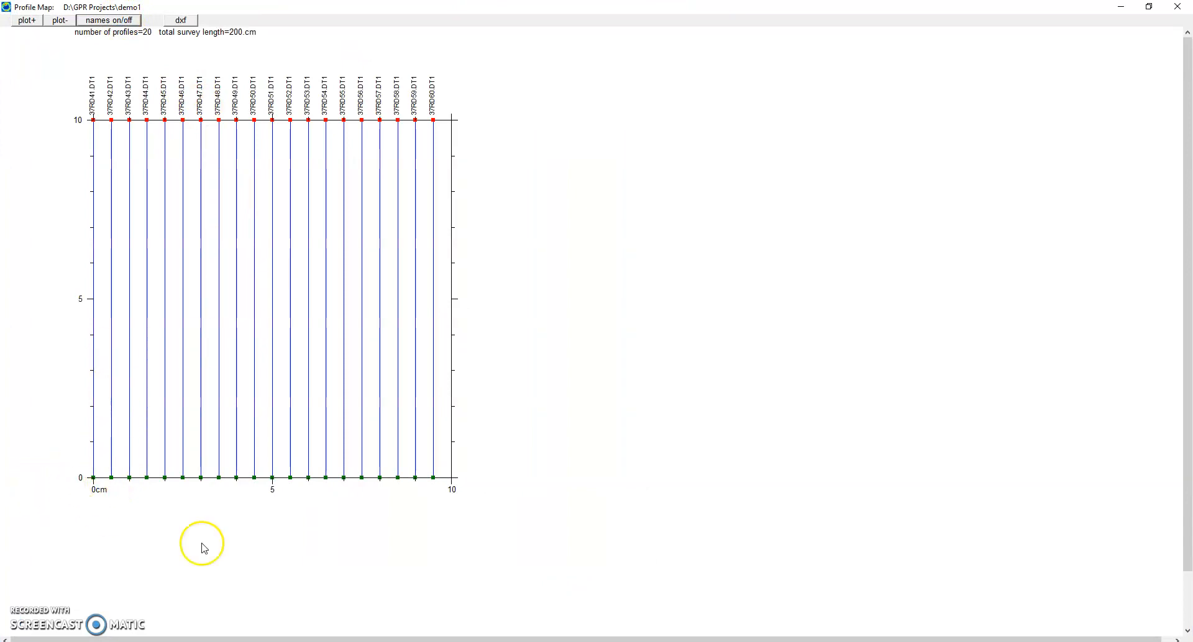
left_click(1177, 8)
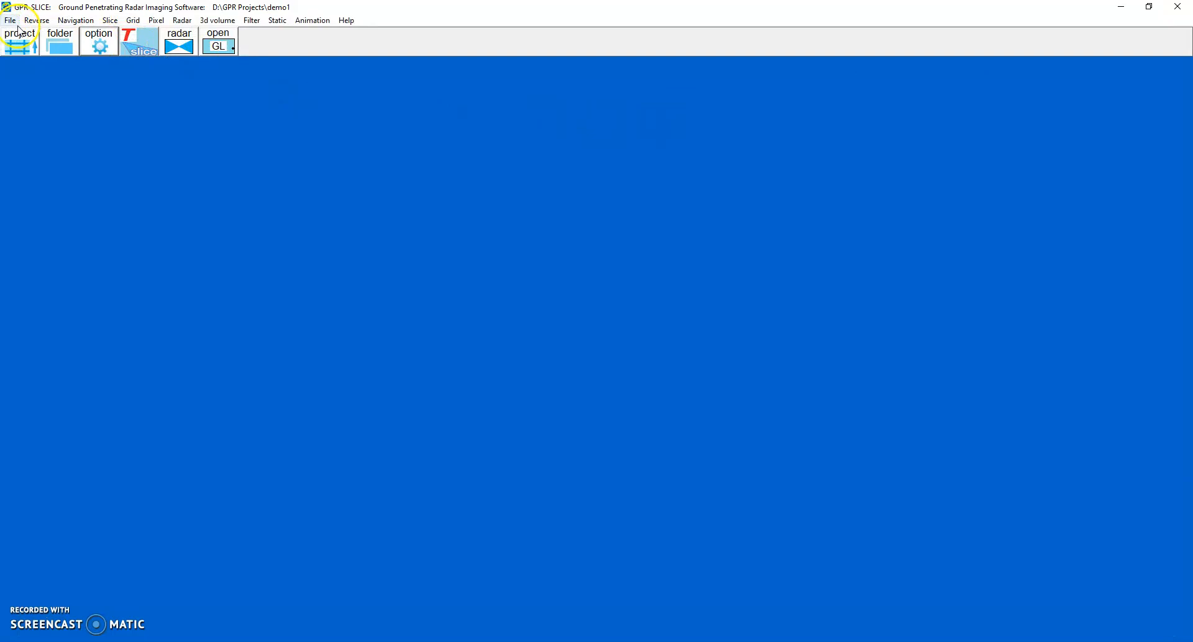
Mark the even radargrams for reversal, clear the reversal selection again and close the reversing window
left_click(36, 19)
left_click(39, 32)
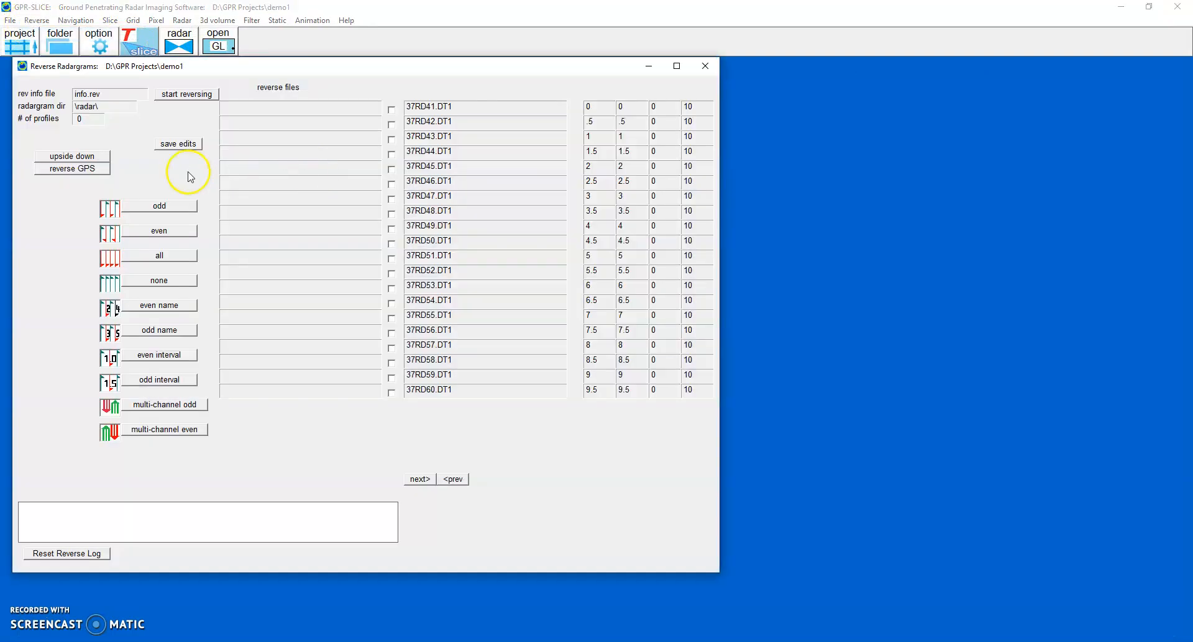
left_click(151, 237)
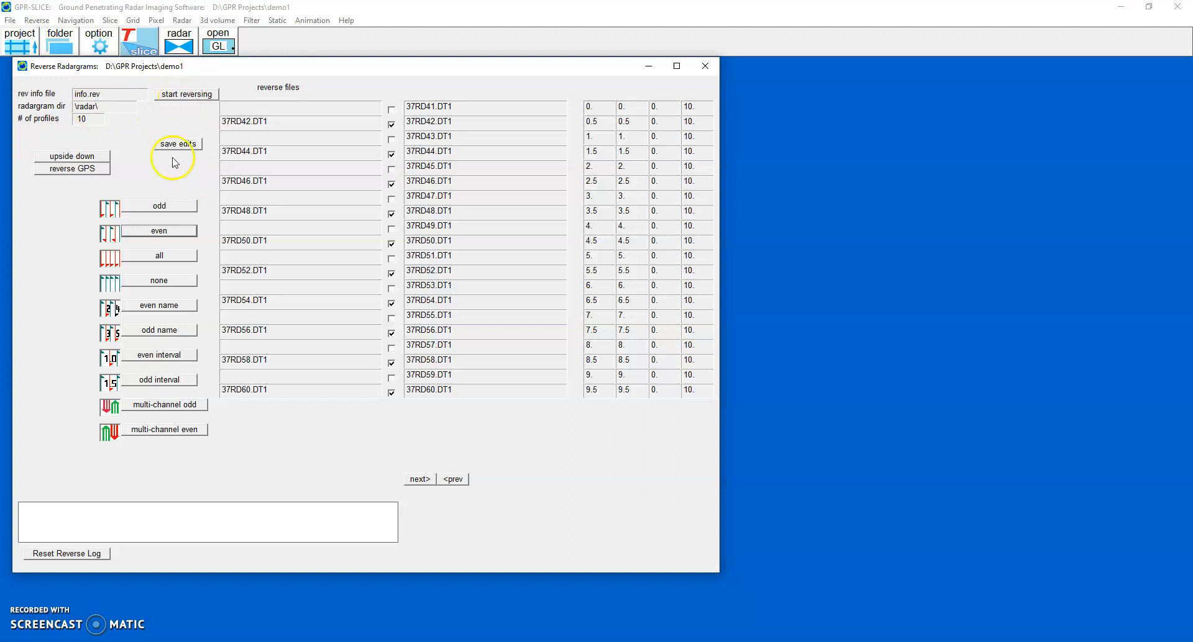
left_click(163, 277)
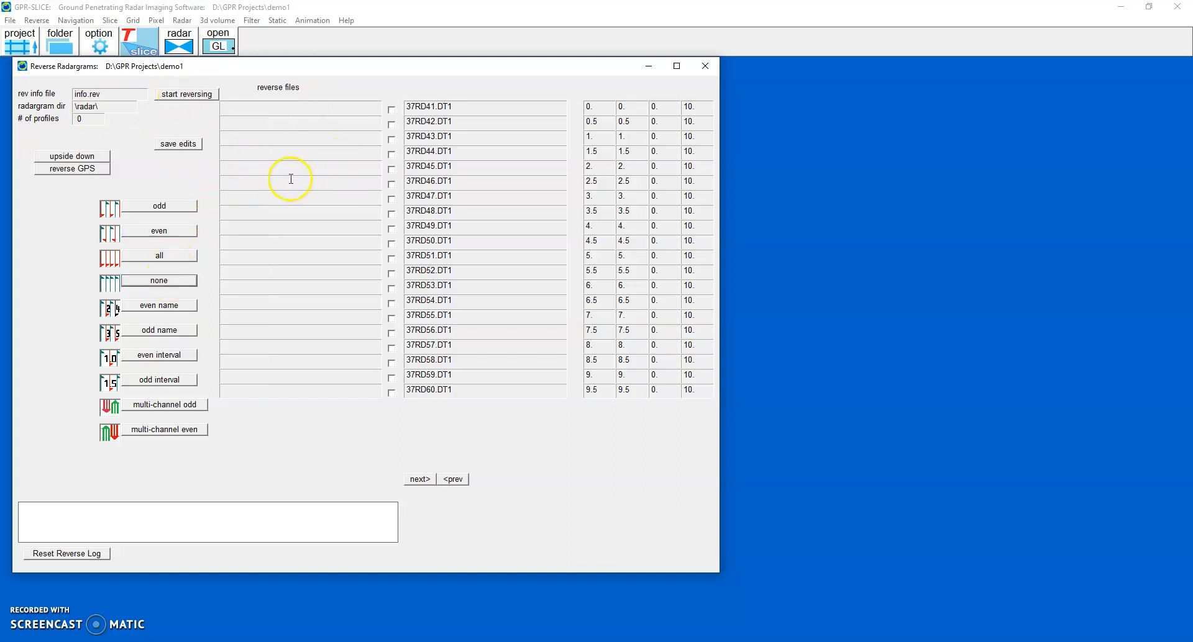
left_click(705, 66)
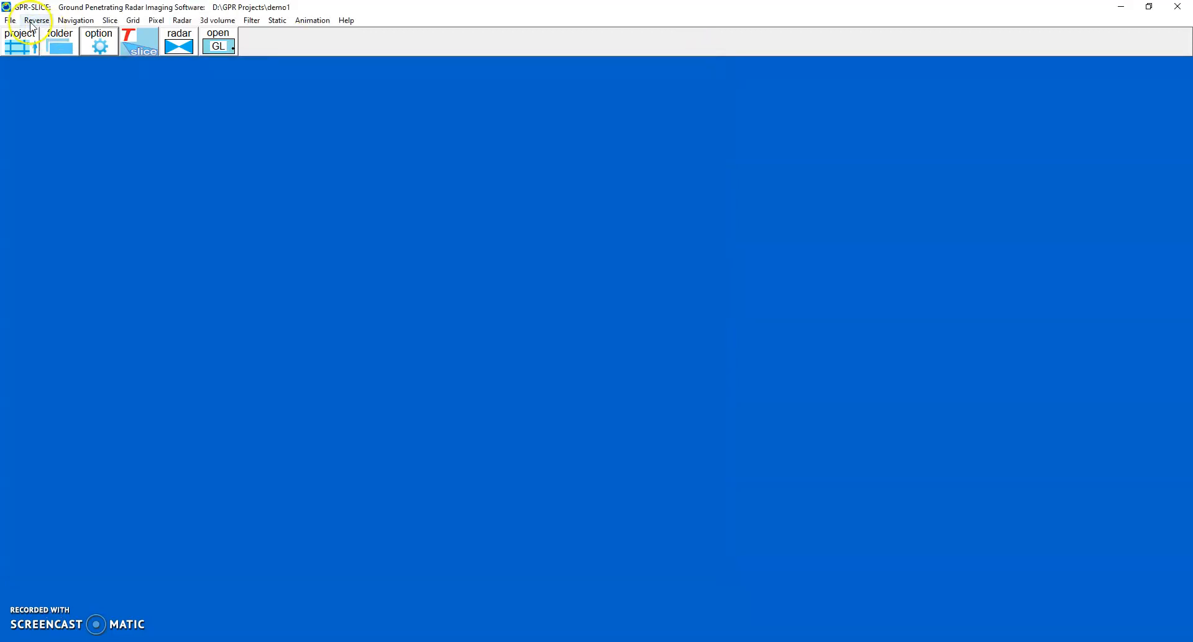
Generate artificial navigation markers for all radargrams and close the navigation window
left_click(74, 20)
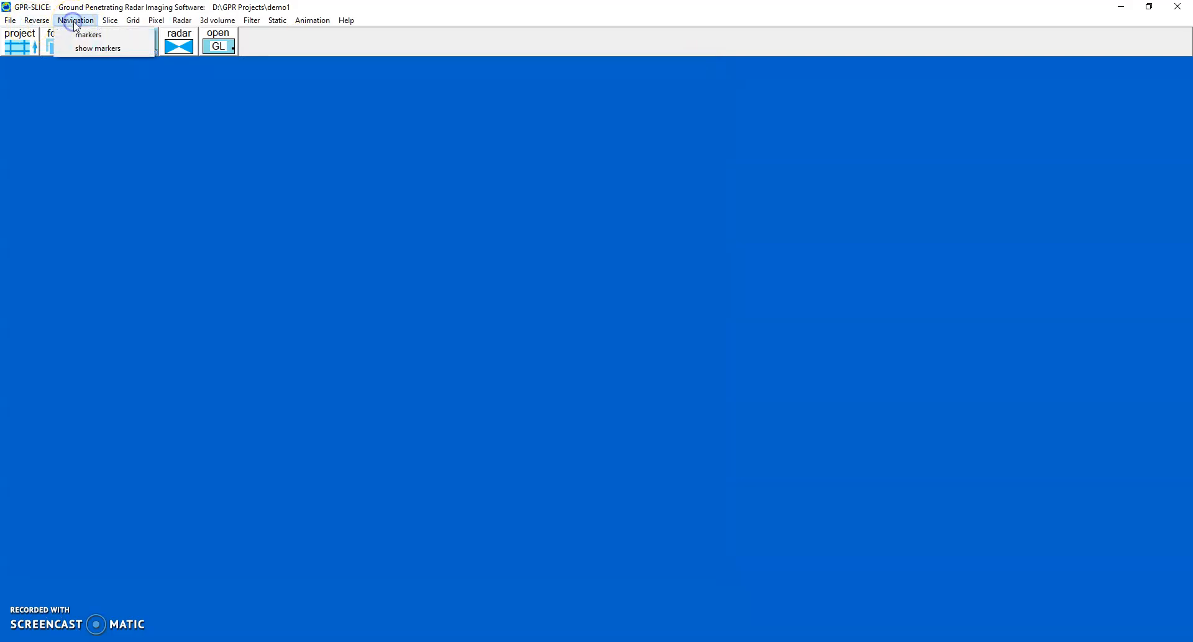
left_click(84, 34)
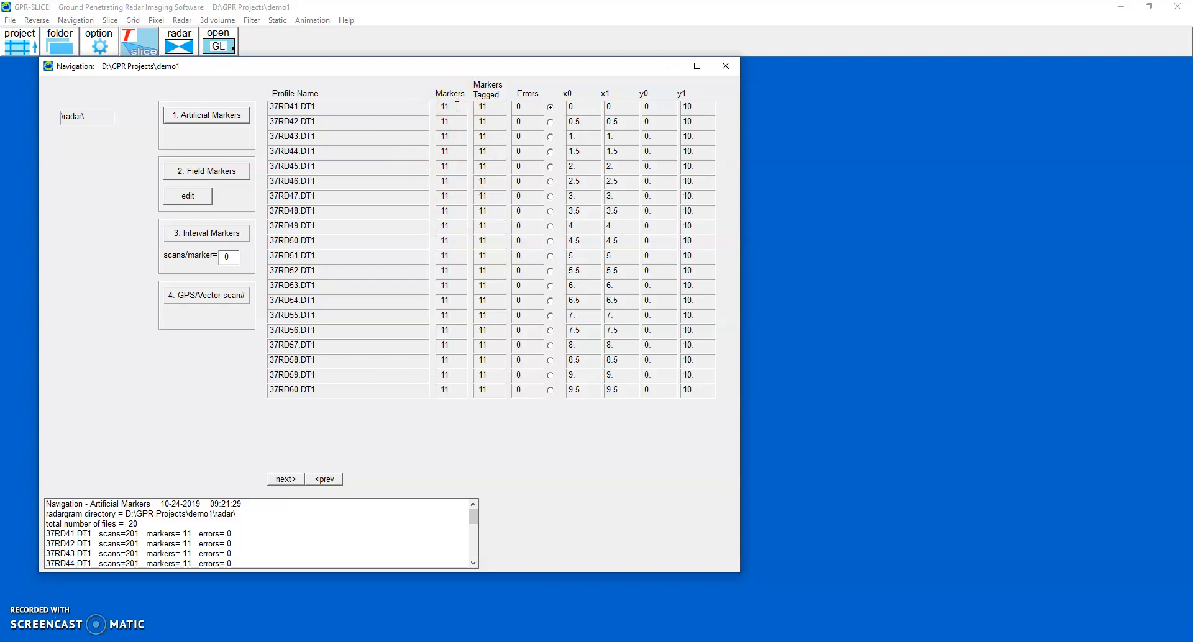
left_click(725, 67)
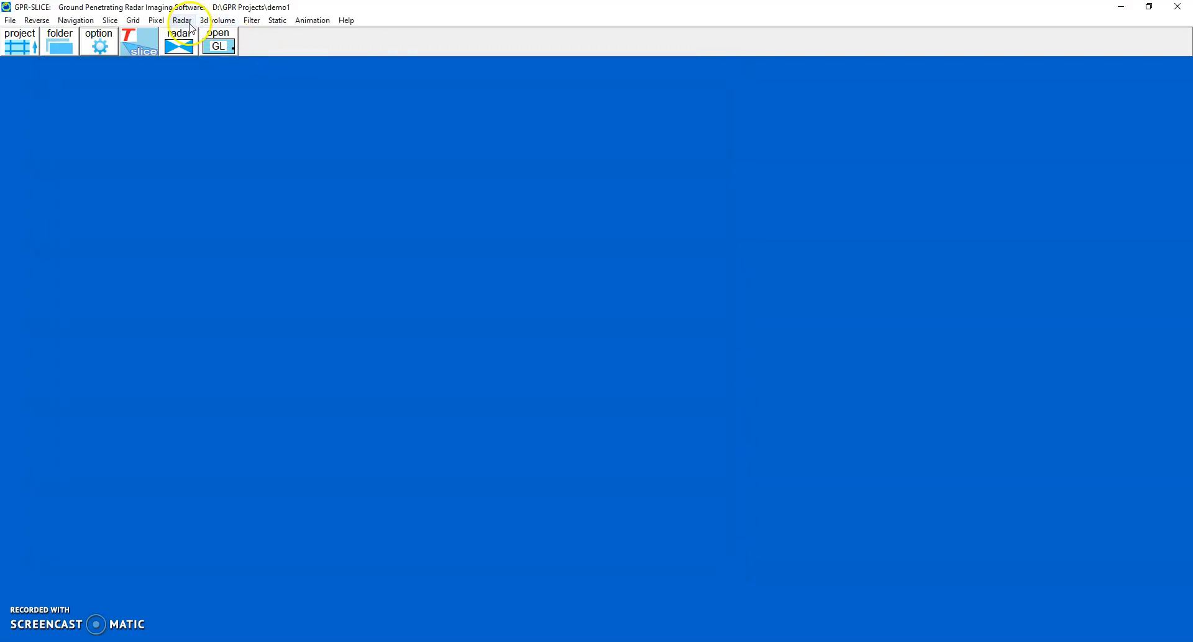
Run the automatic line-by-line 0ns edit on all radargrams with a threshold of .2, and switch to the infoedit.dat information file
left_click(185, 22)
left_click(205, 62)
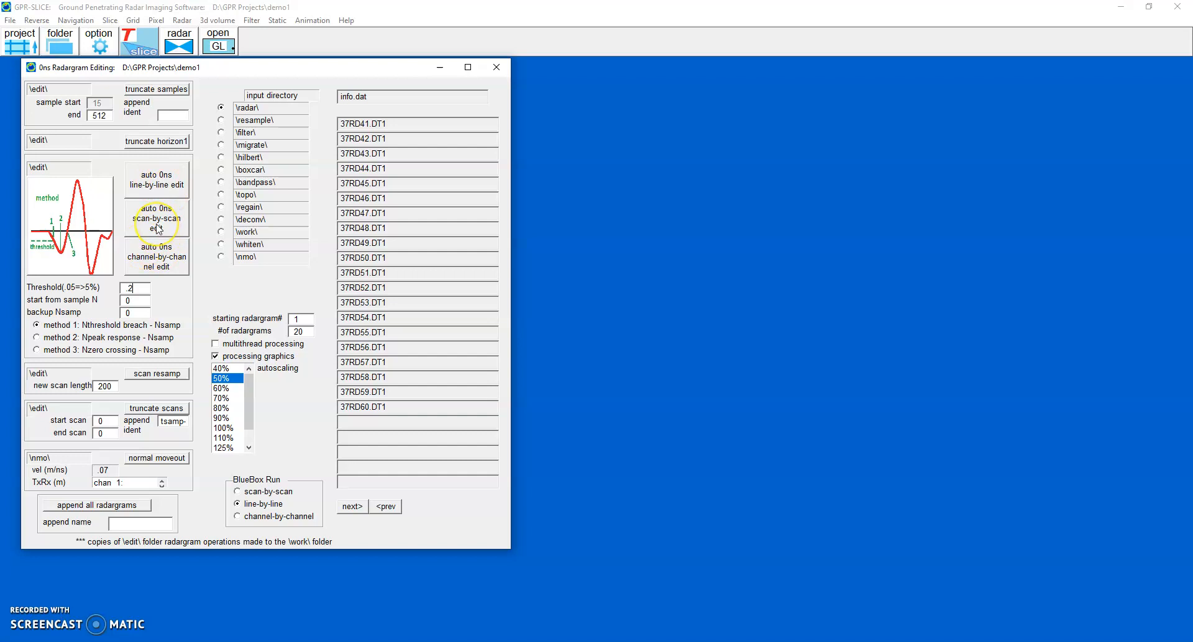
left_click(163, 182)
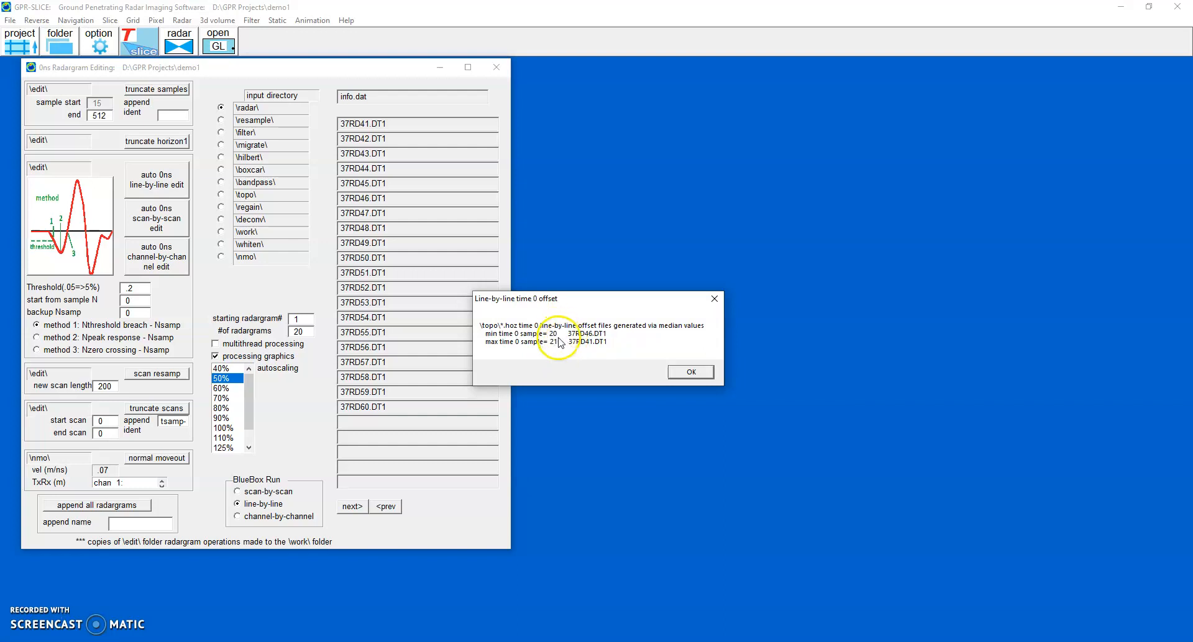
left_click(697, 373)
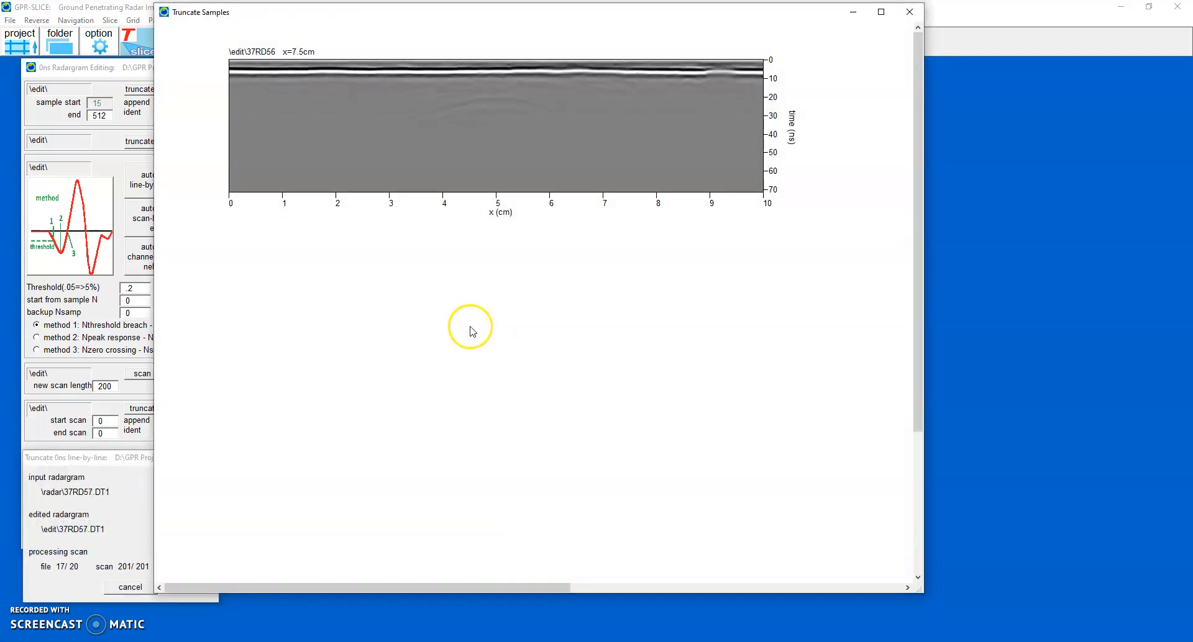
left_click(909, 12)
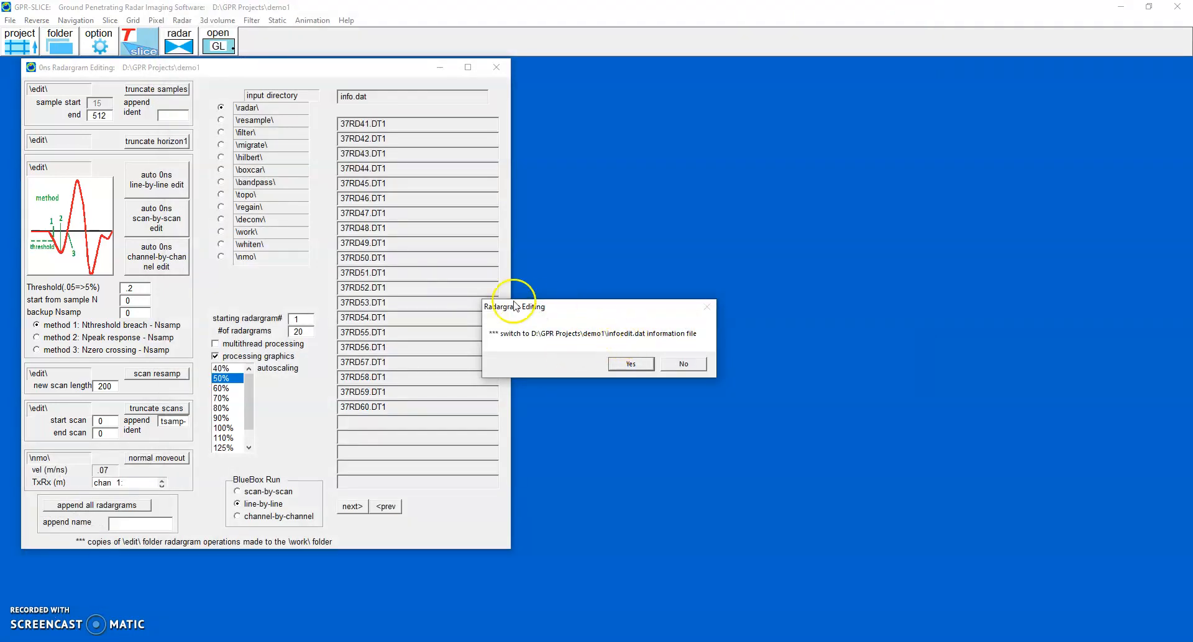
left_click(628, 364)
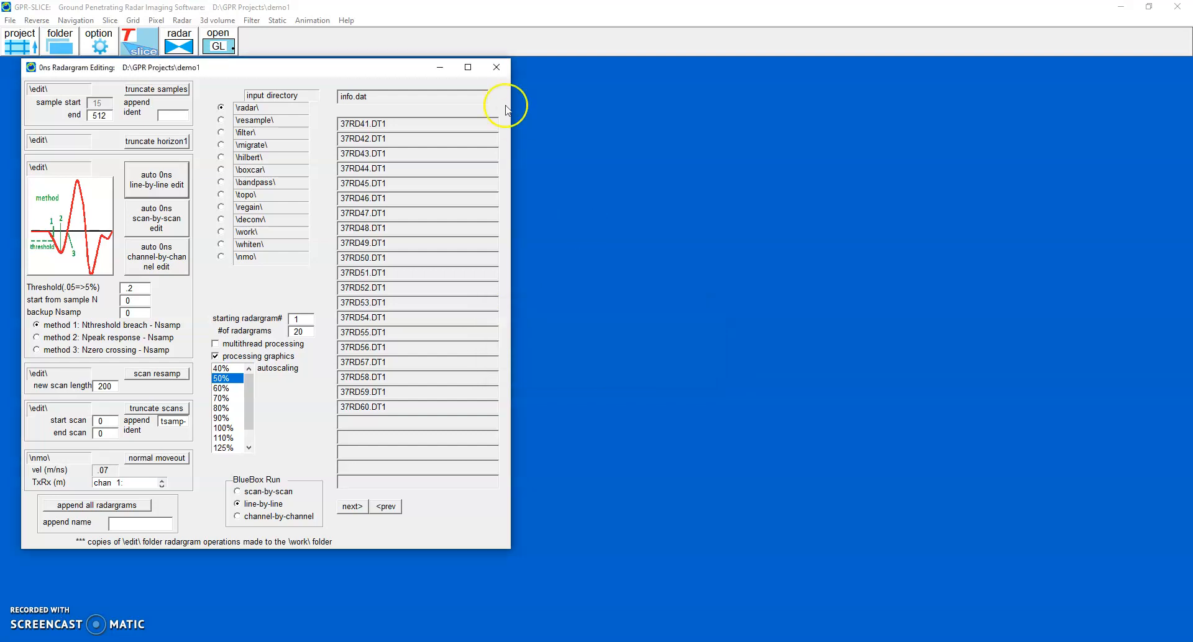
left_click(496, 67)
Open the bandpass filter settings for the \edit\ radargrams, enlarge the display vertically and apply an AGC gain to 37RD41.DT1
left_click(252, 20)
left_click(255, 33)
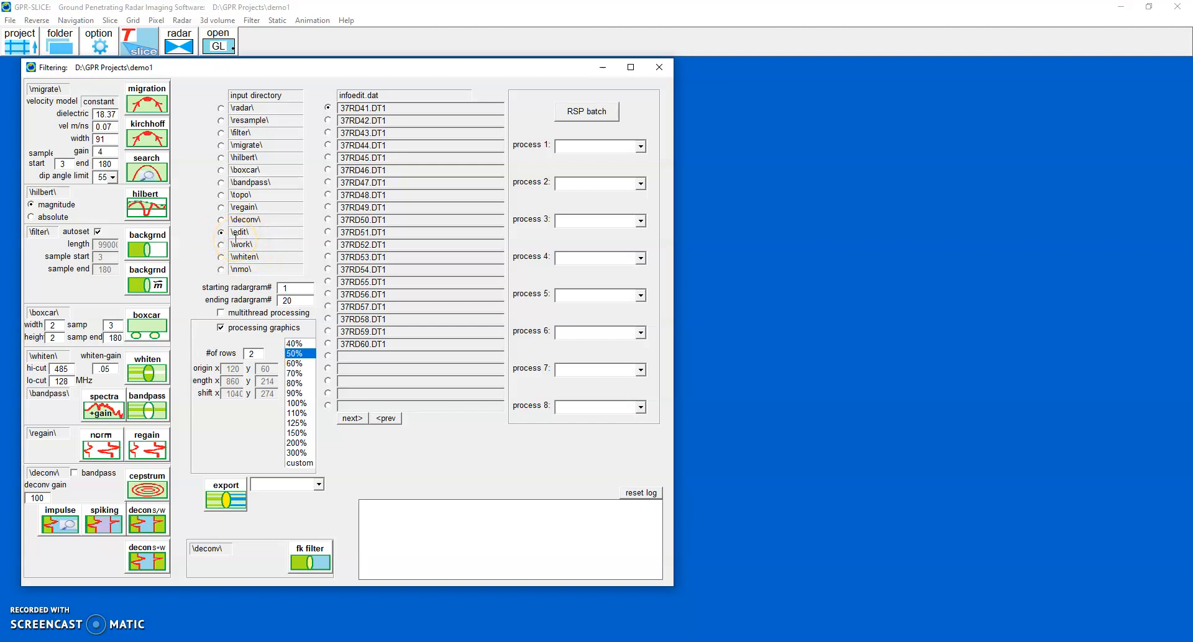
left_click(109, 415)
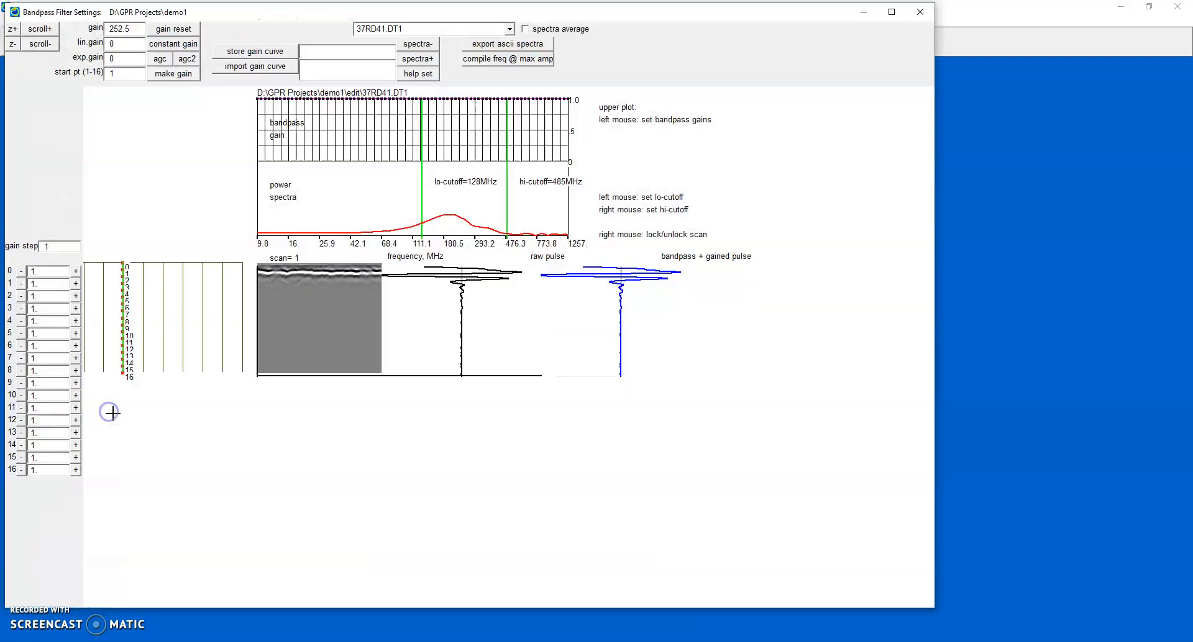
left_click(8, 30)
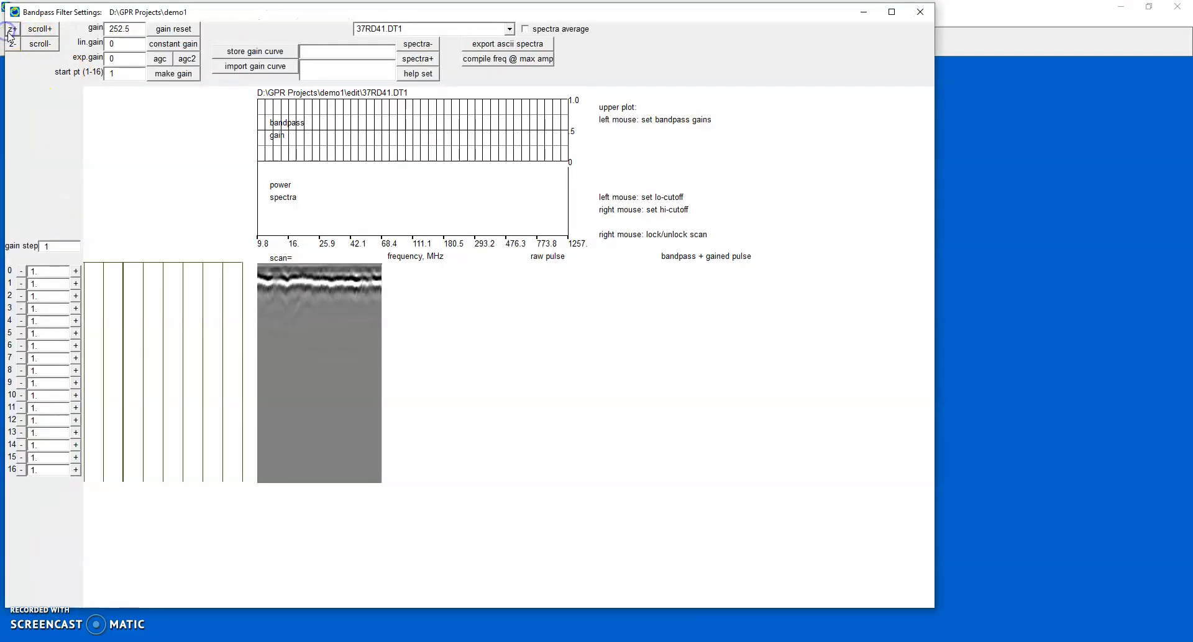
left_click(158, 60)
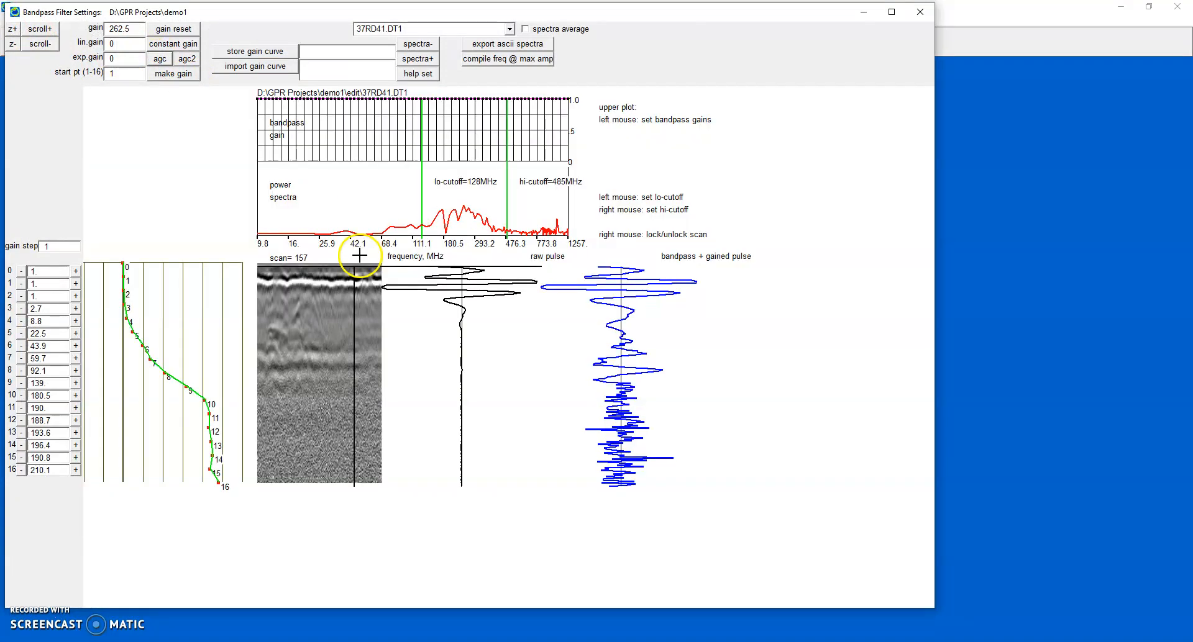
Set the bandpass low cutoff to 104 MHz and the high cutoff to 540 MHz, and generate the filter gain curve from them
left_click(408, 215)
right_click(514, 218)
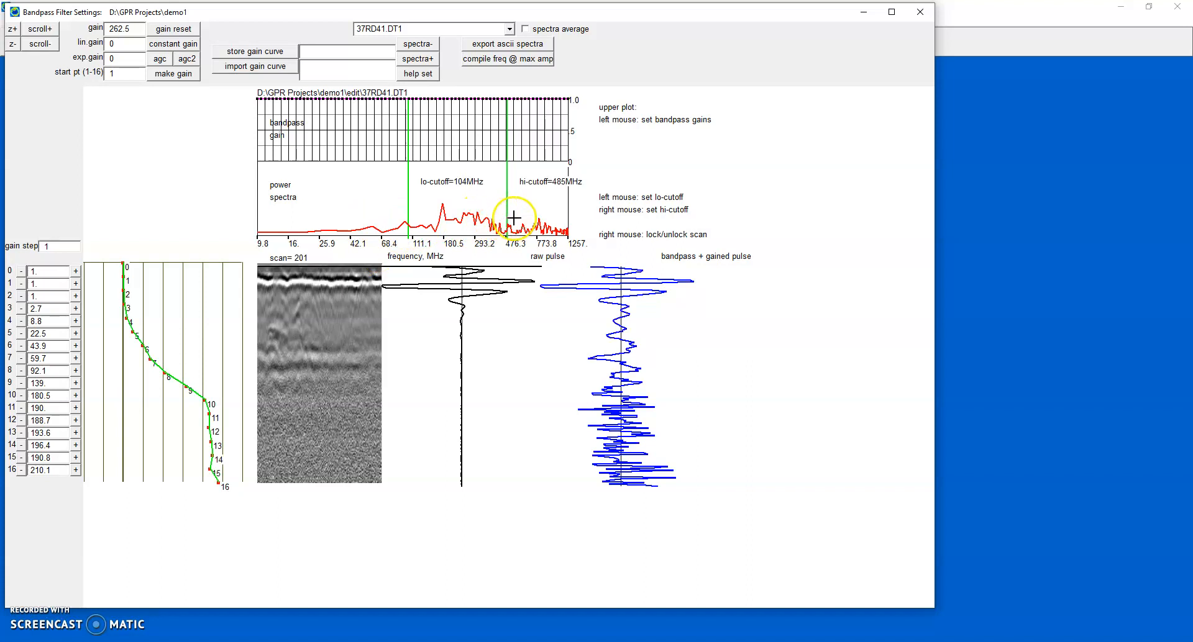
left_click(415, 76)
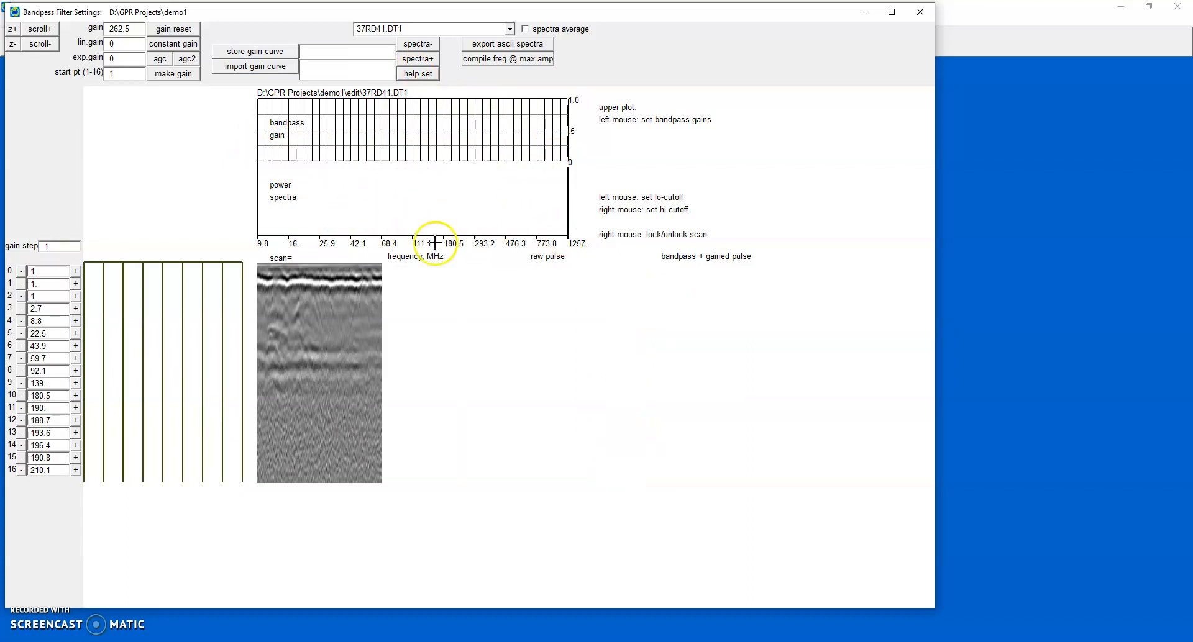
Apply an AGC gain to radargram 37RD55.DT1, smooth points 8 to 12 of its gain curve by hand and close the filter settings
left_click(510, 29)
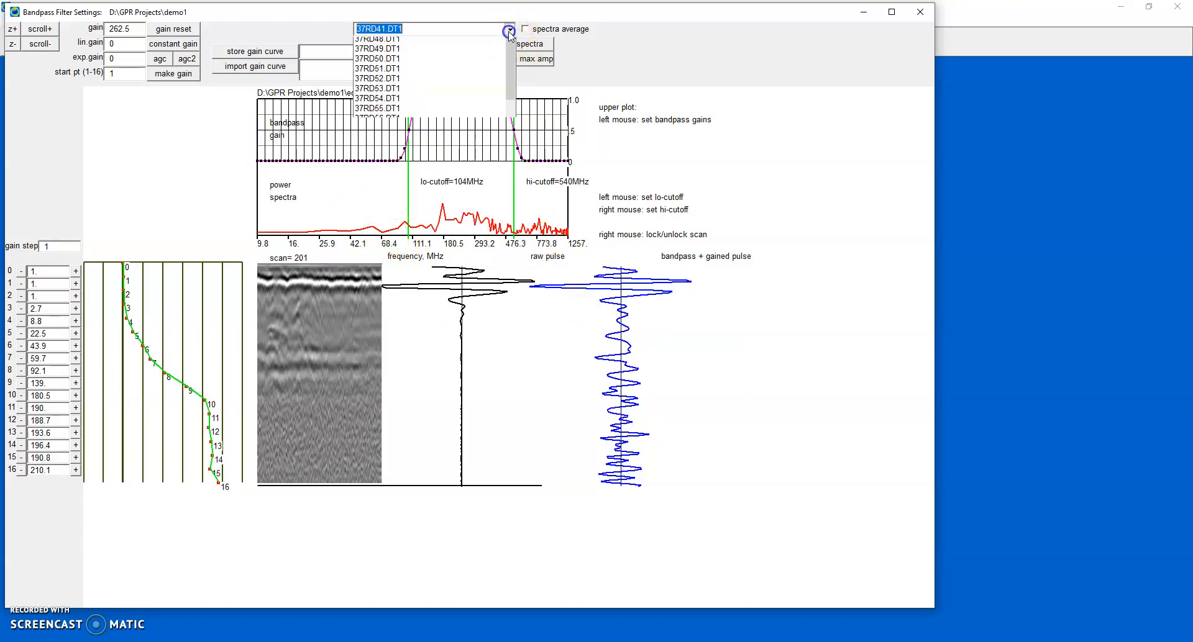
left_click(425, 181)
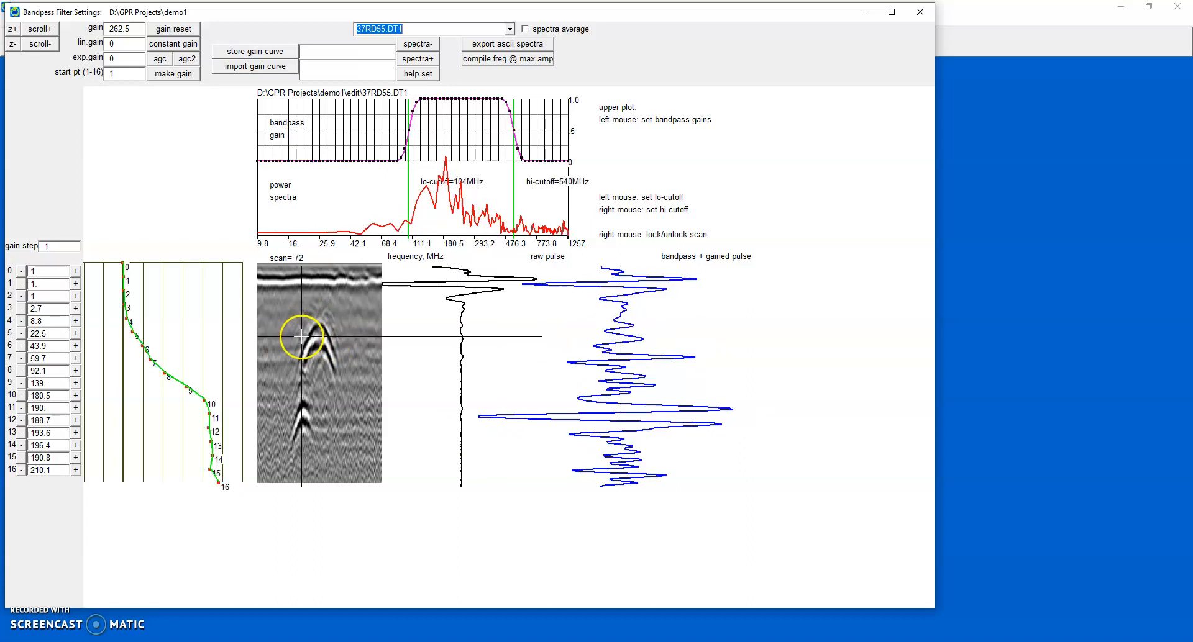
left_click(158, 58)
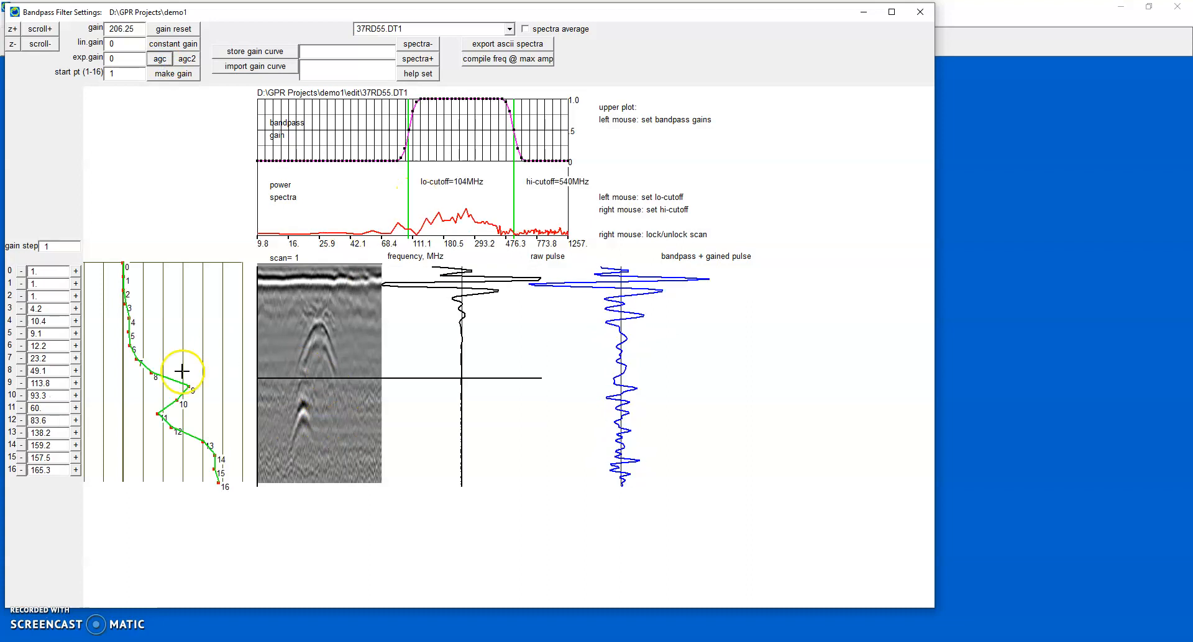
left_click(154, 392)
left_click_drag(154, 392, 181, 428)
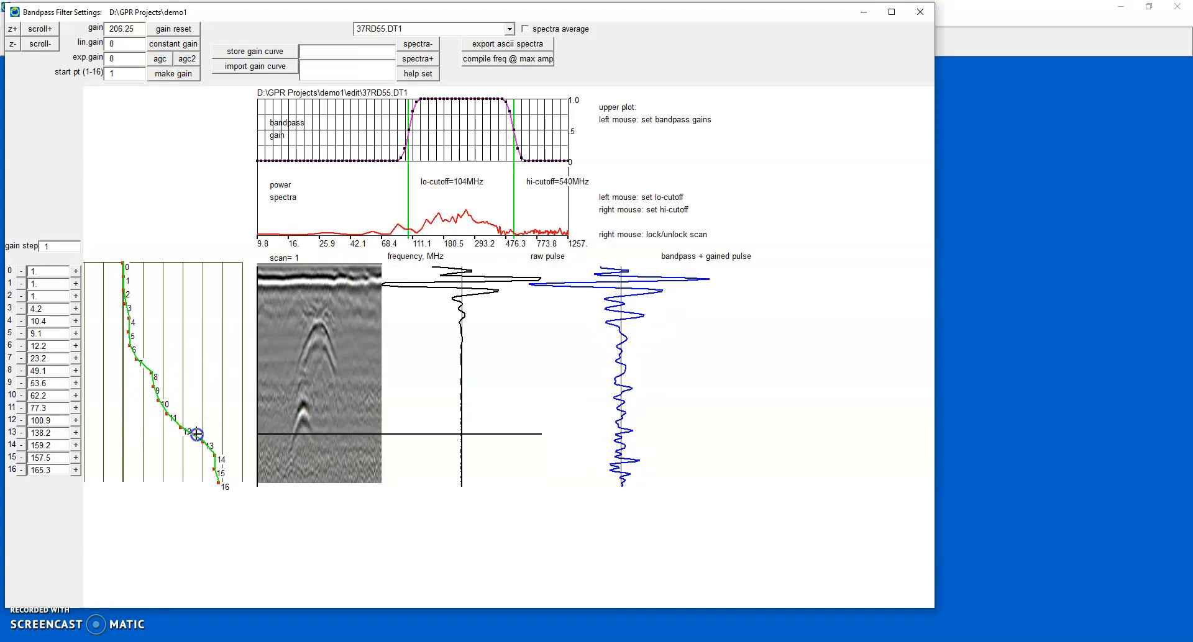
left_click(150, 382)
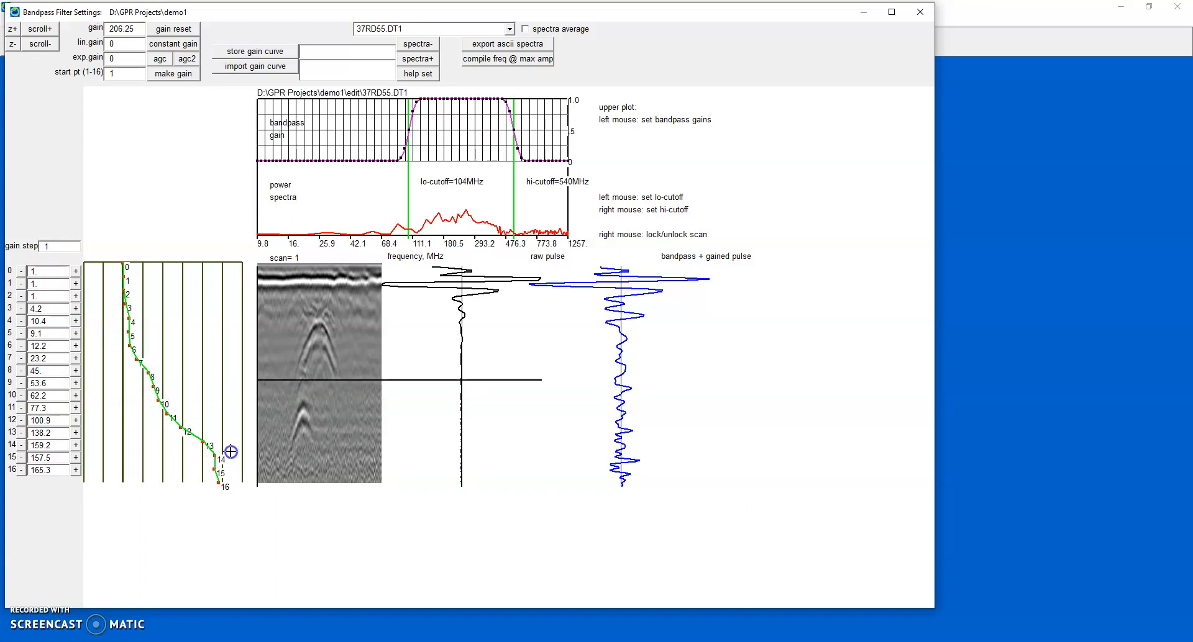
left_click(459, 223)
left_click(920, 12)
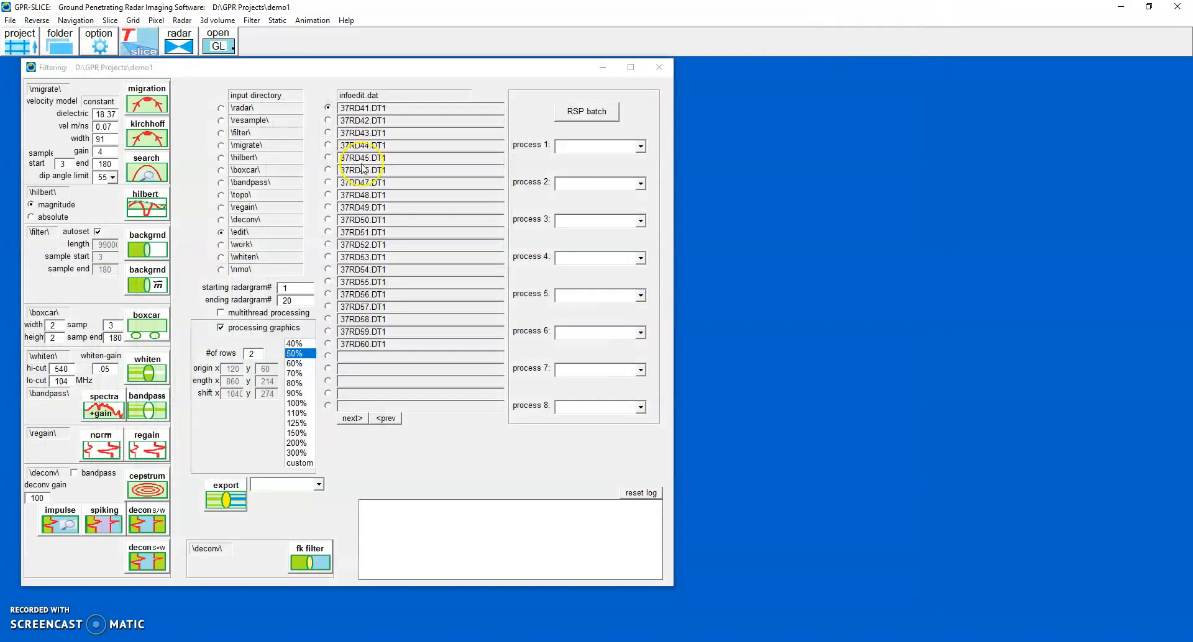
Bandpass filter all radargrams and set \bandpass\ as the input directory for filtering
left_click(144, 398)
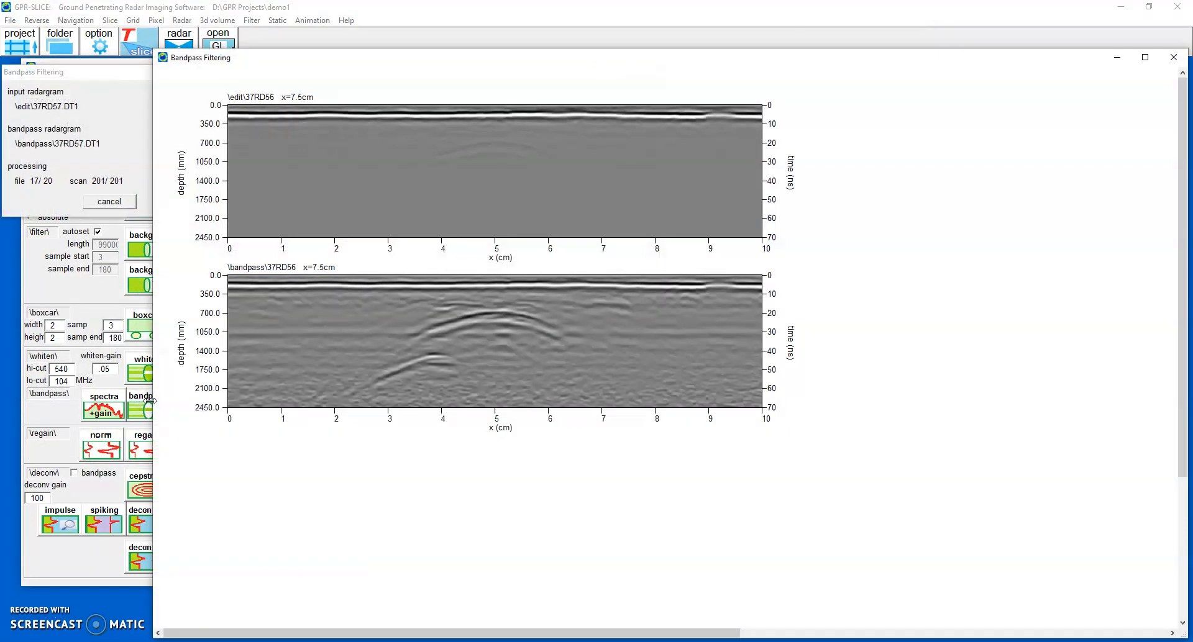
left_click(1174, 58)
left_click(223, 185)
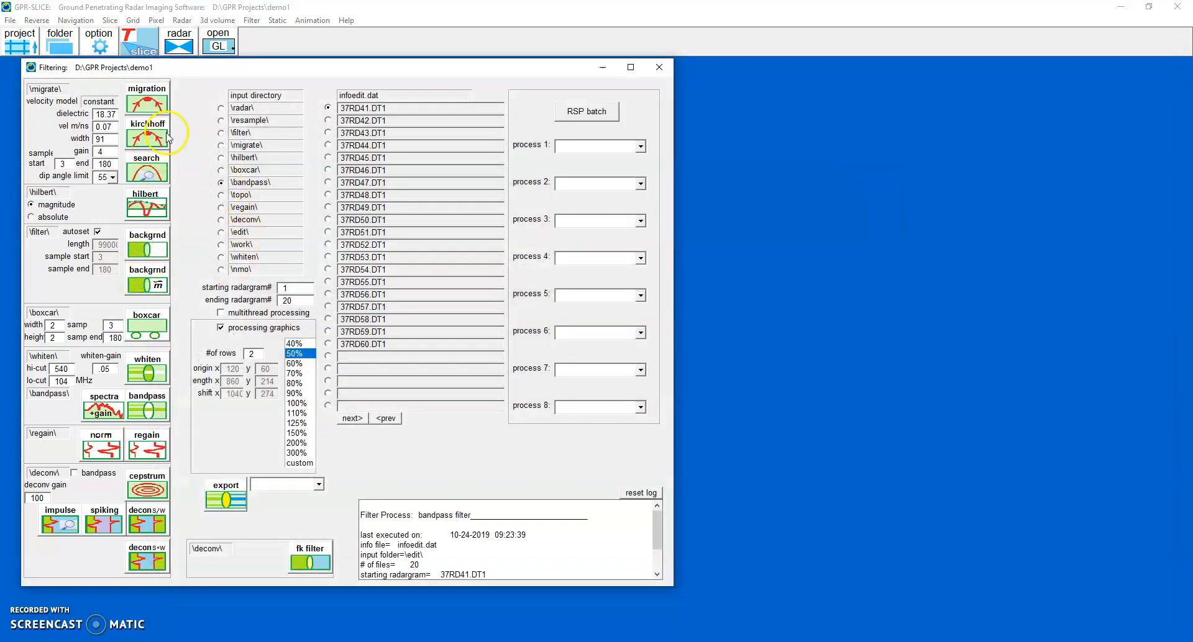
Open the hyperbola search for the bandpass radargrams and load radargram 37RD55.DT1
left_click(146, 164)
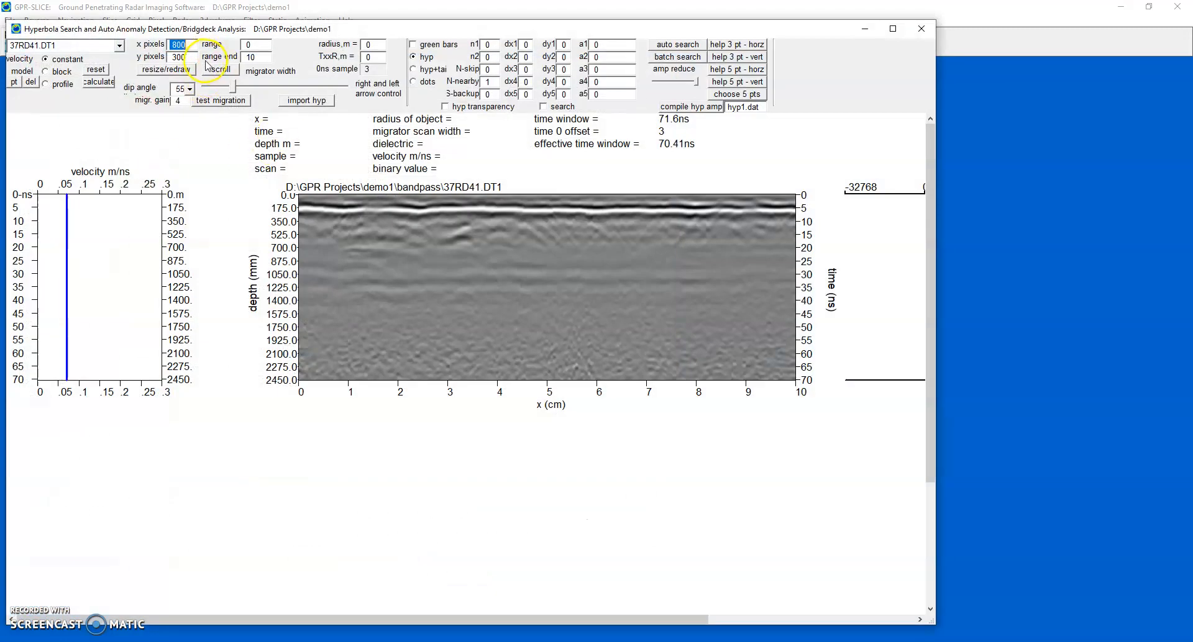
left_click(118, 45)
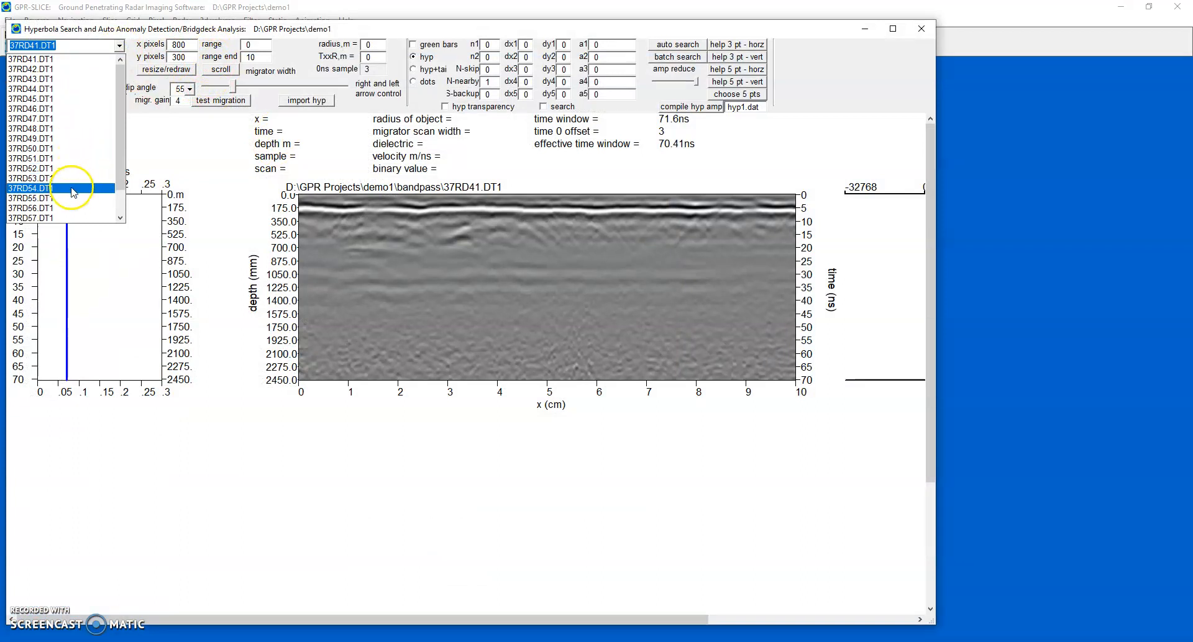
left_click(73, 198)
left_click(464, 237)
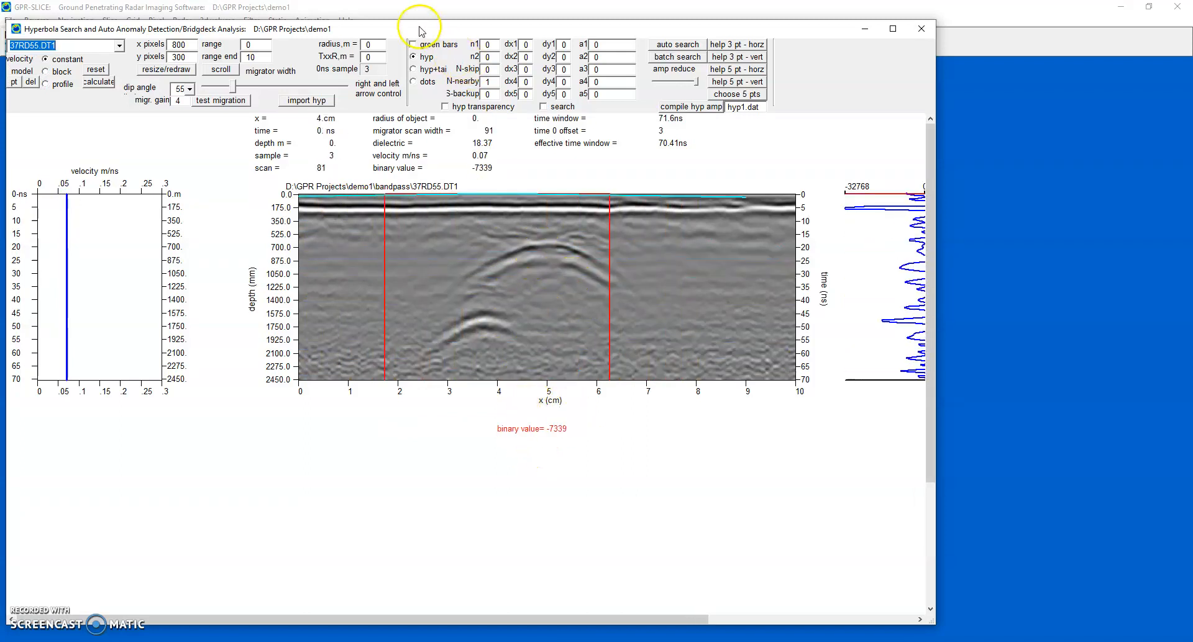
Set the depth axis unit to centimetres in the plot options
left_click_drag(420, 31, 473, 98)
left_click(99, 41)
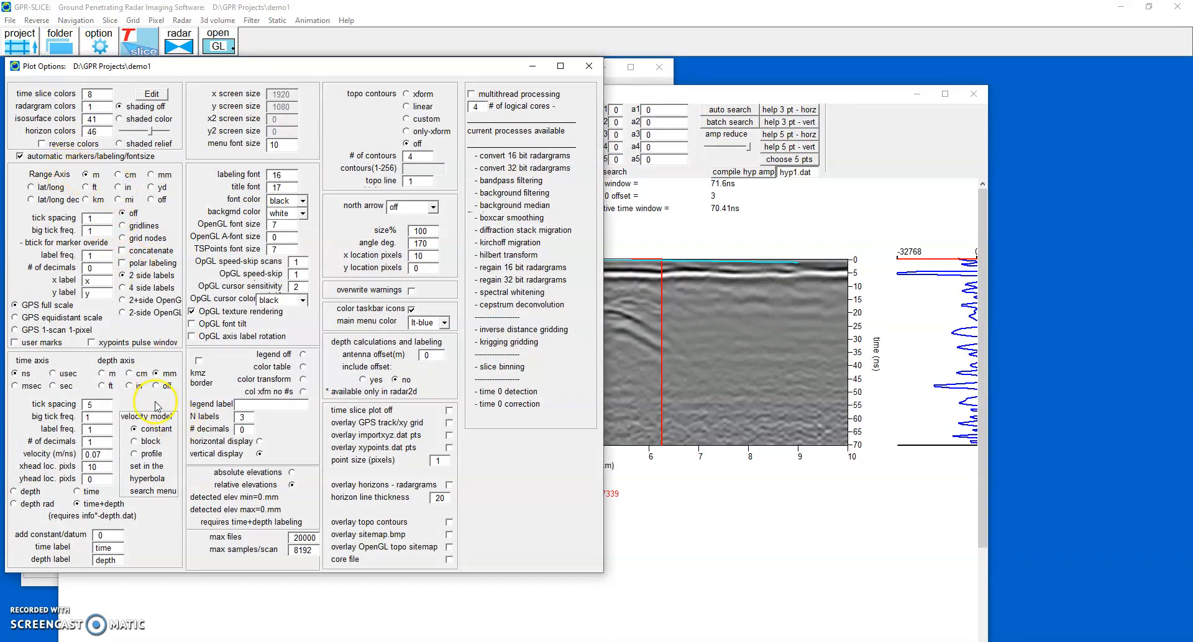
left_click(589, 66)
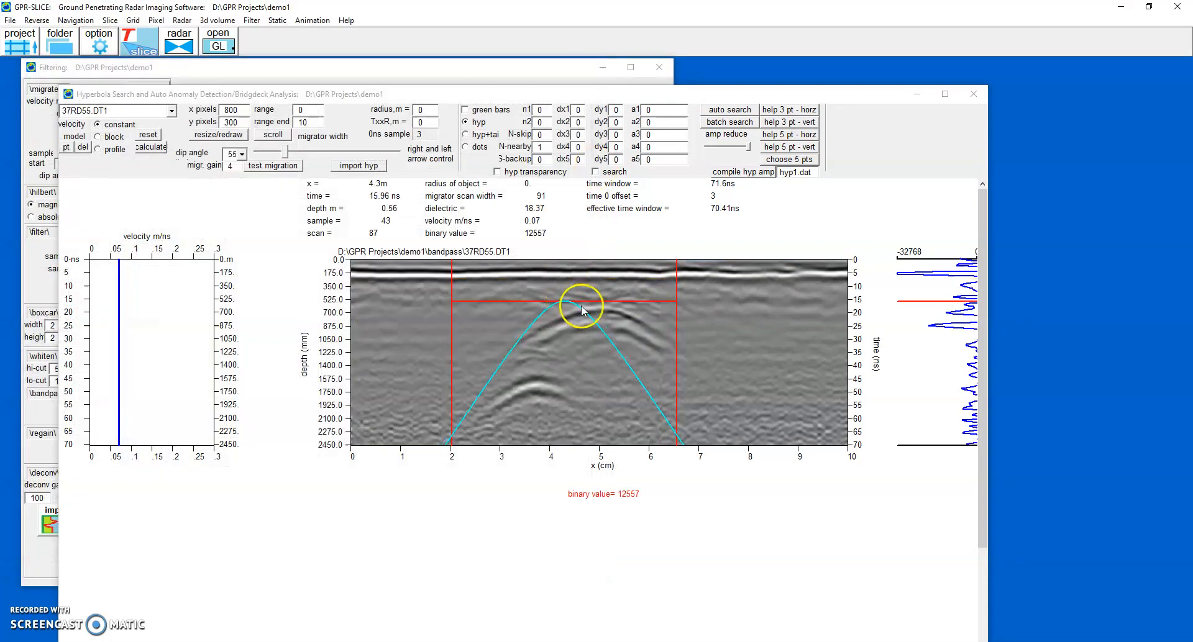
Fit the upper hyperbola of radargram 37RD55.DT1 with a constant velocity of 0.116 m/ns, redraw the radargram and test its migration
left_click(595, 312)
key("Right")
key("Right")
key("Right")
key("Right")
key("Right")
key("Right")
key("Right")
key("Right")
key("Right")
key("Right")
key("Right")
key("Right")
key("Right")
key("Right")
key("Right")
key("Right")
key("Right")
key("Right")
key("Right")
key("Right")
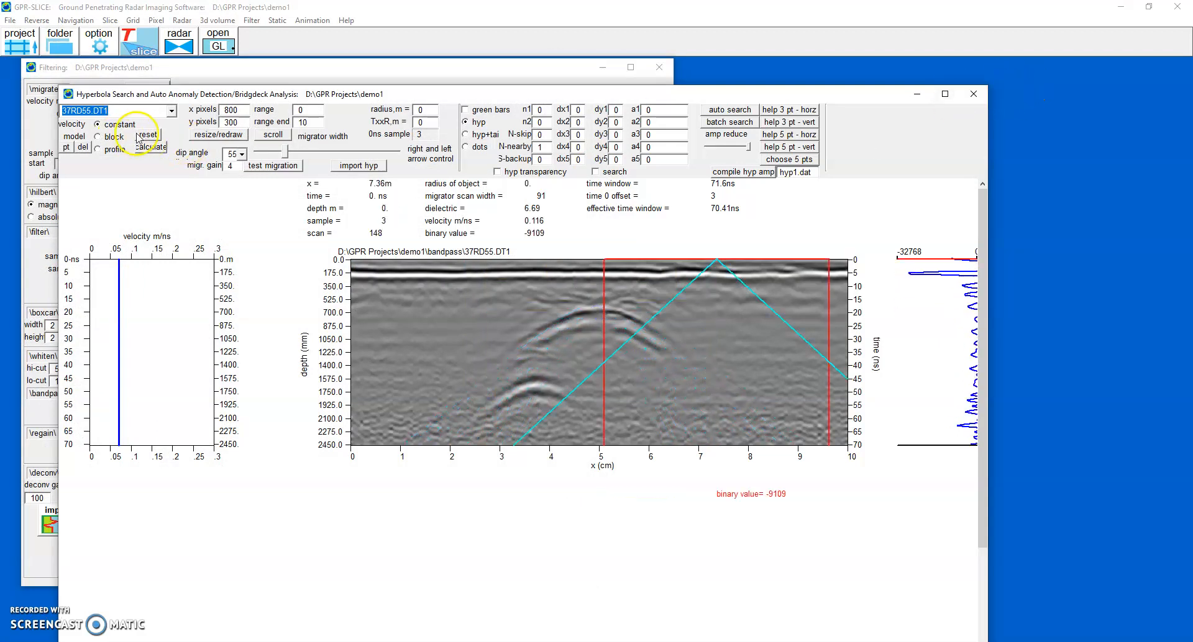
left_click(212, 136)
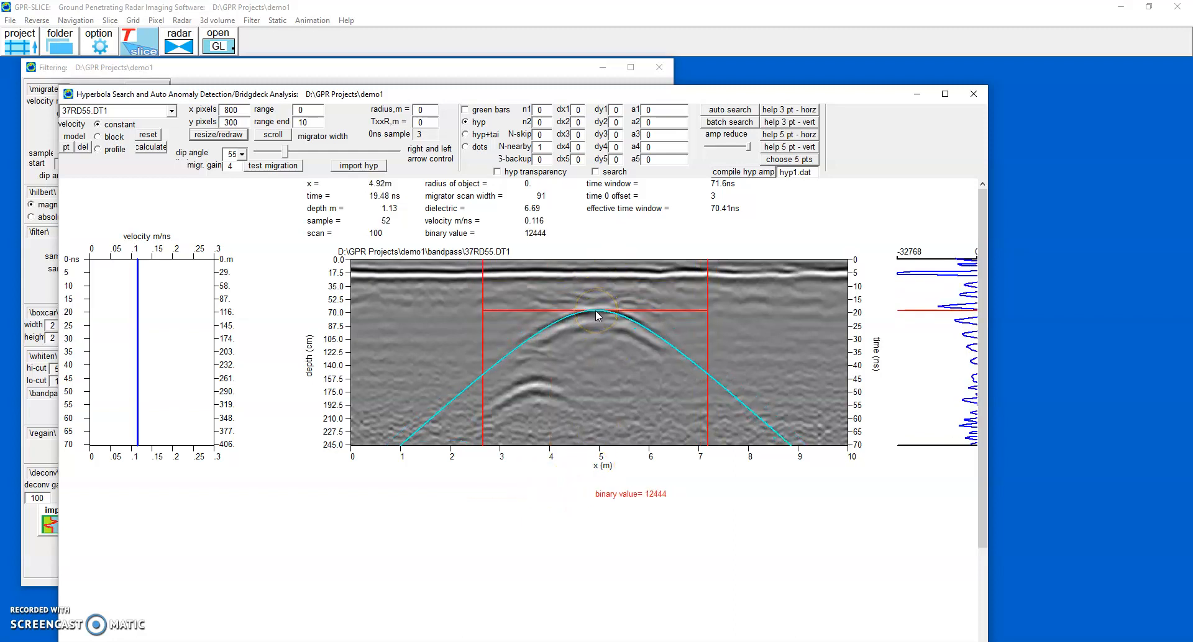
left_click(270, 167)
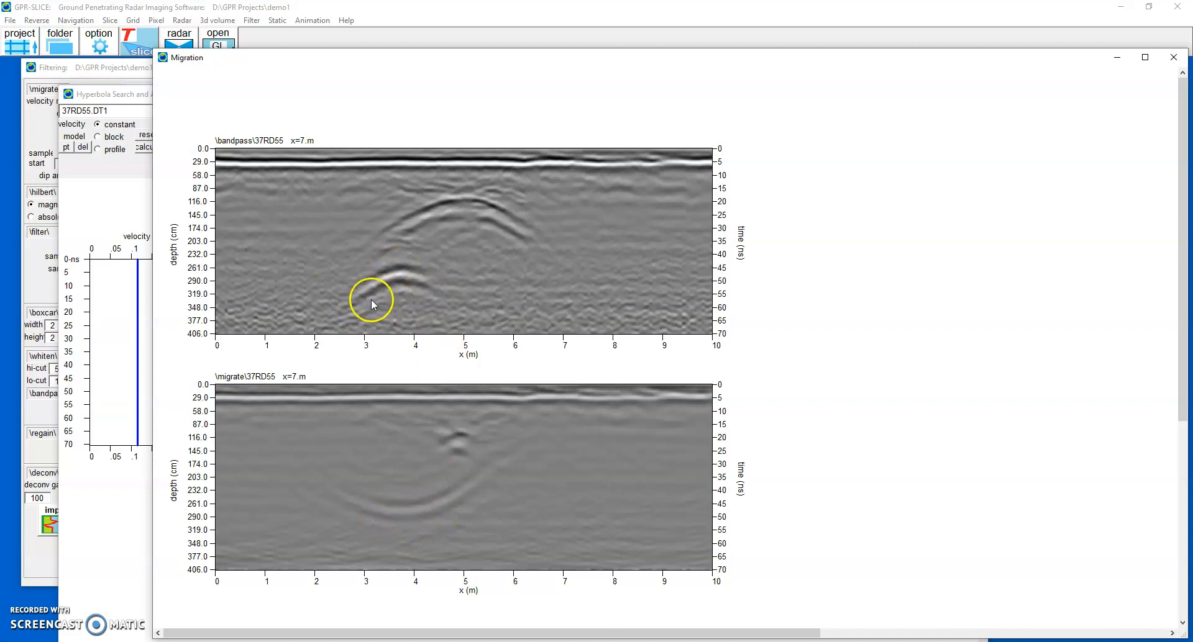
left_click(1174, 58)
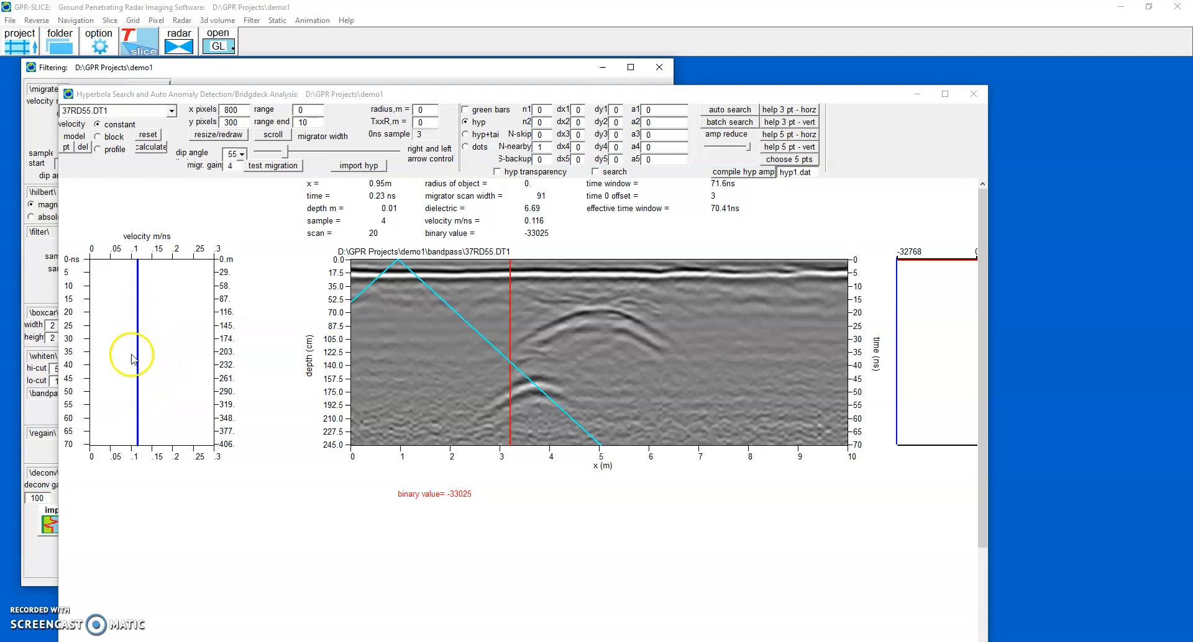
Calculate a profile velocity model from 0.116 m/ns at the upper hyperbola and about 0.07 m/ns at the lower hyperbola and the profile base
left_click(98, 150)
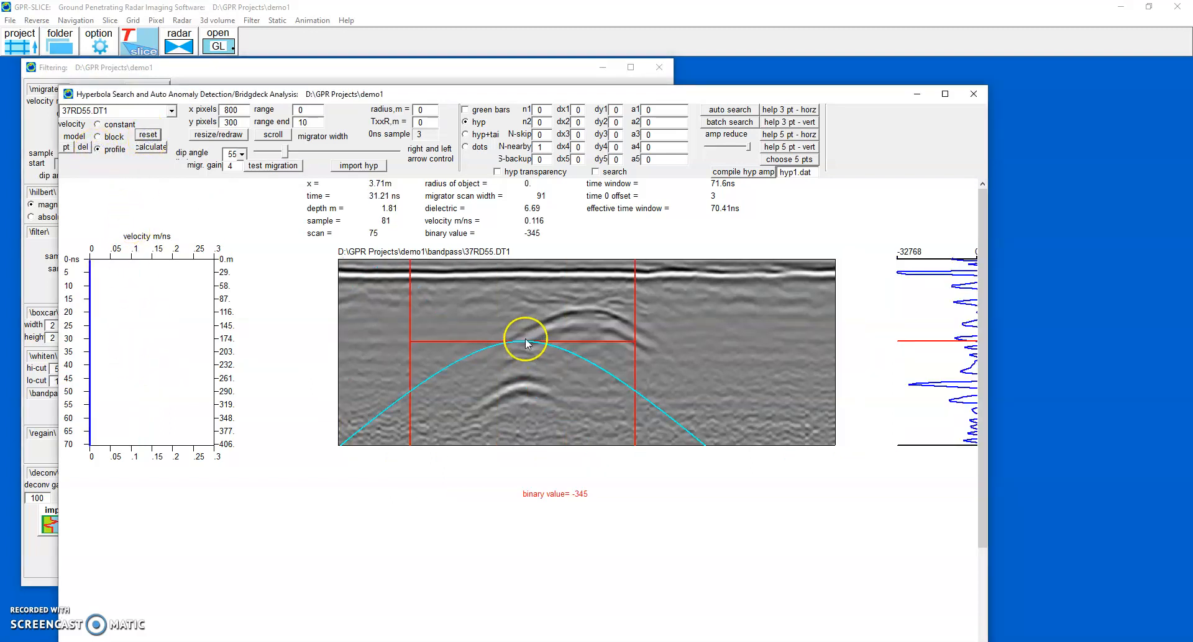
left_click(587, 310)
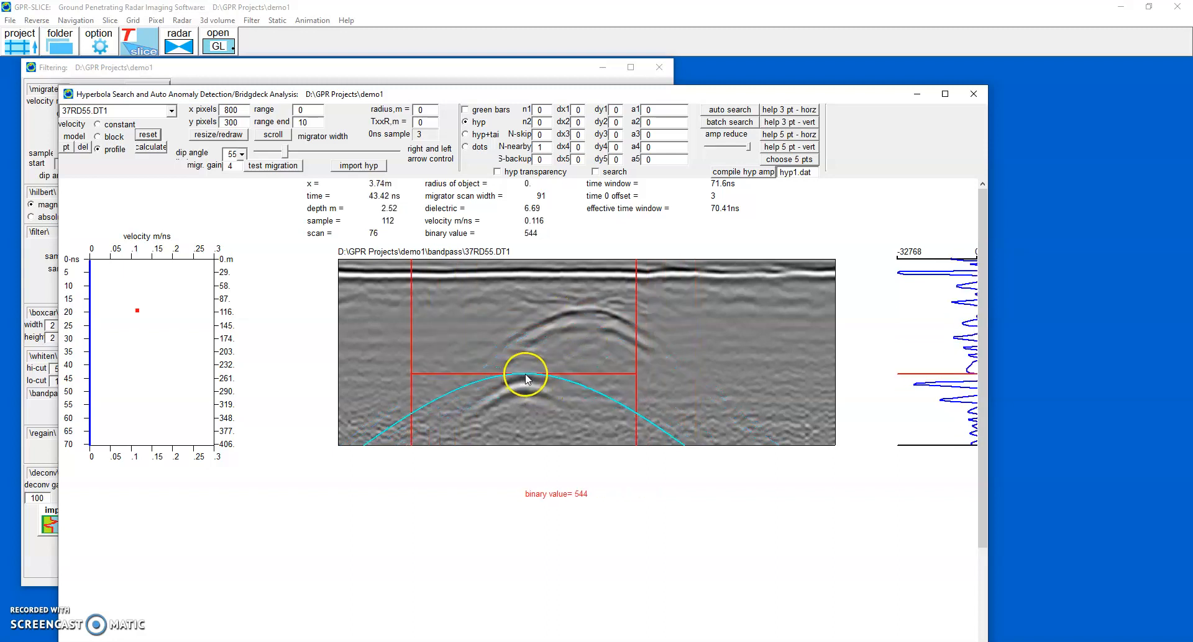
key("Right")
key("Right")
key("Right")
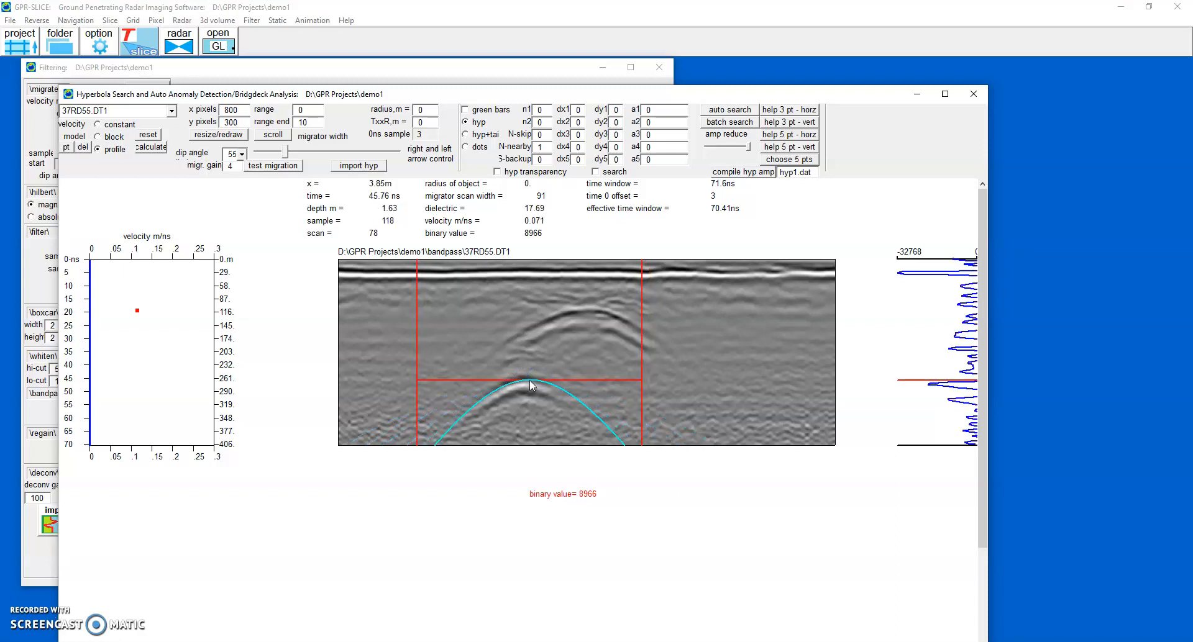
left_click(531, 377)
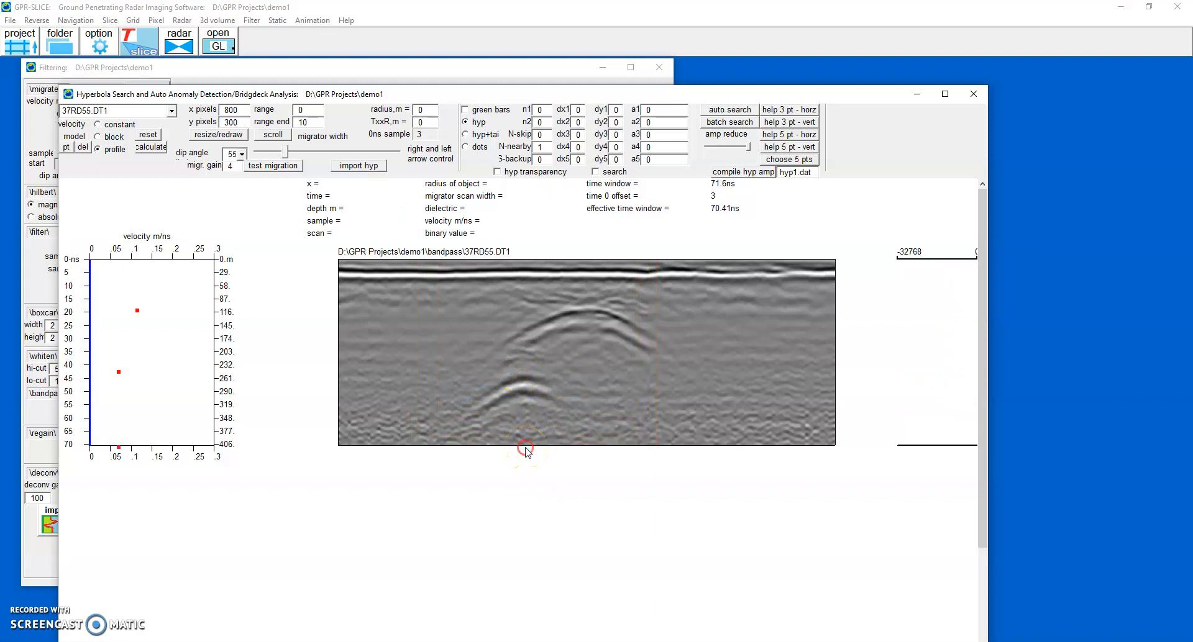
left_click(151, 148)
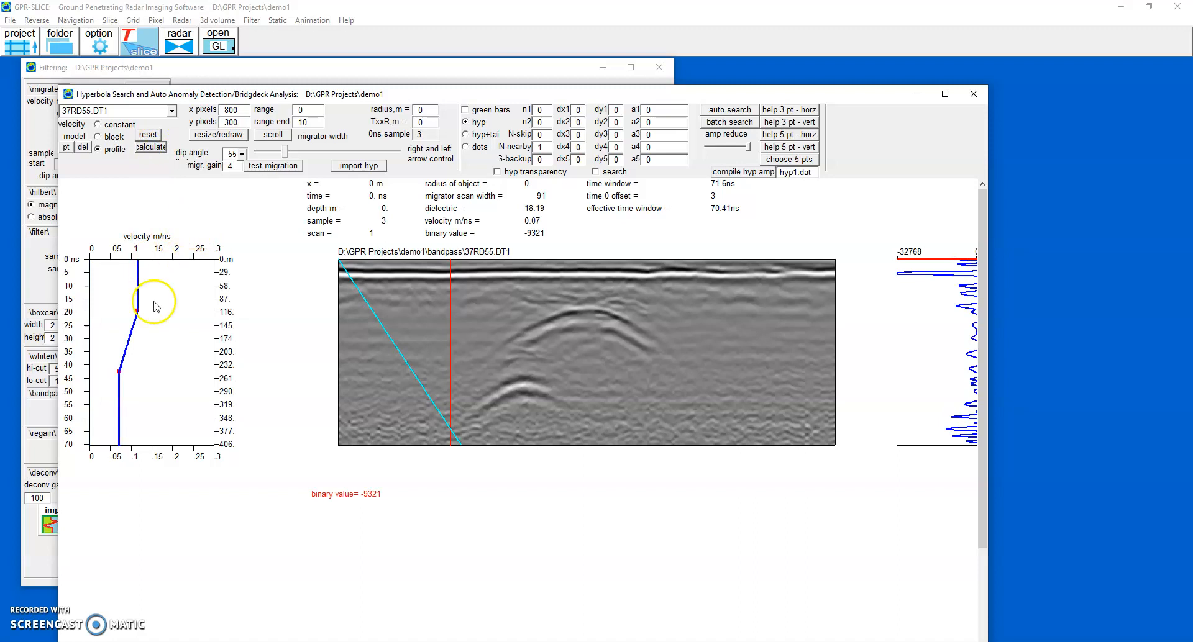
Test the migration with the profile velocity model, set the migration gain to 6 and test again, and close the hyperbola search
left_click(286, 167)
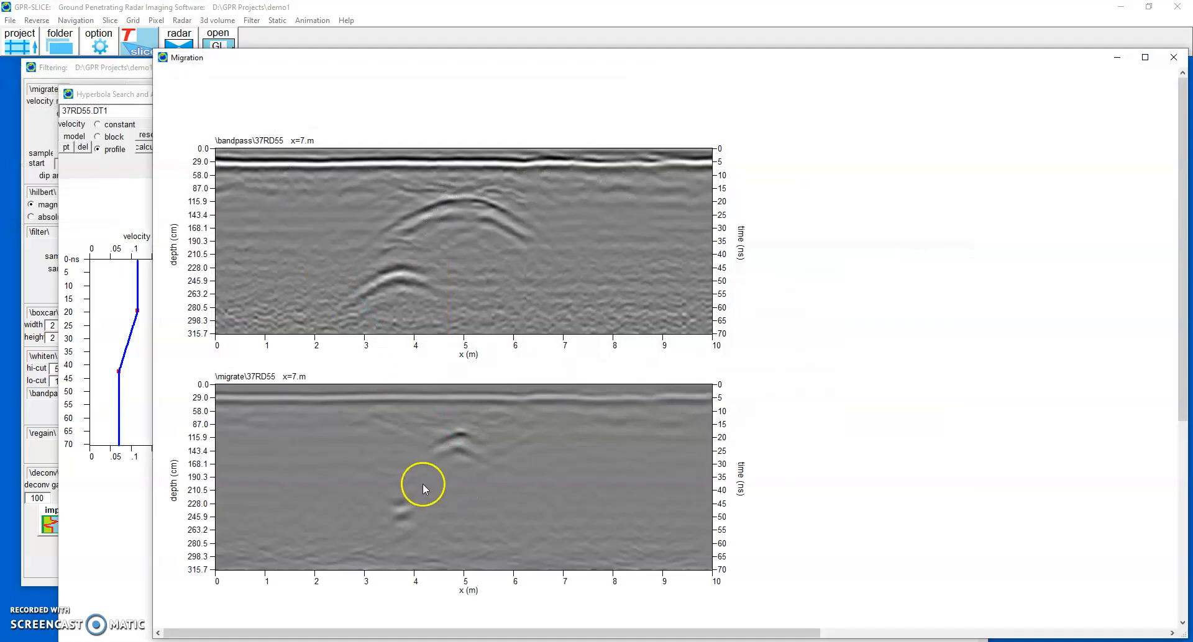
left_click(1173, 57)
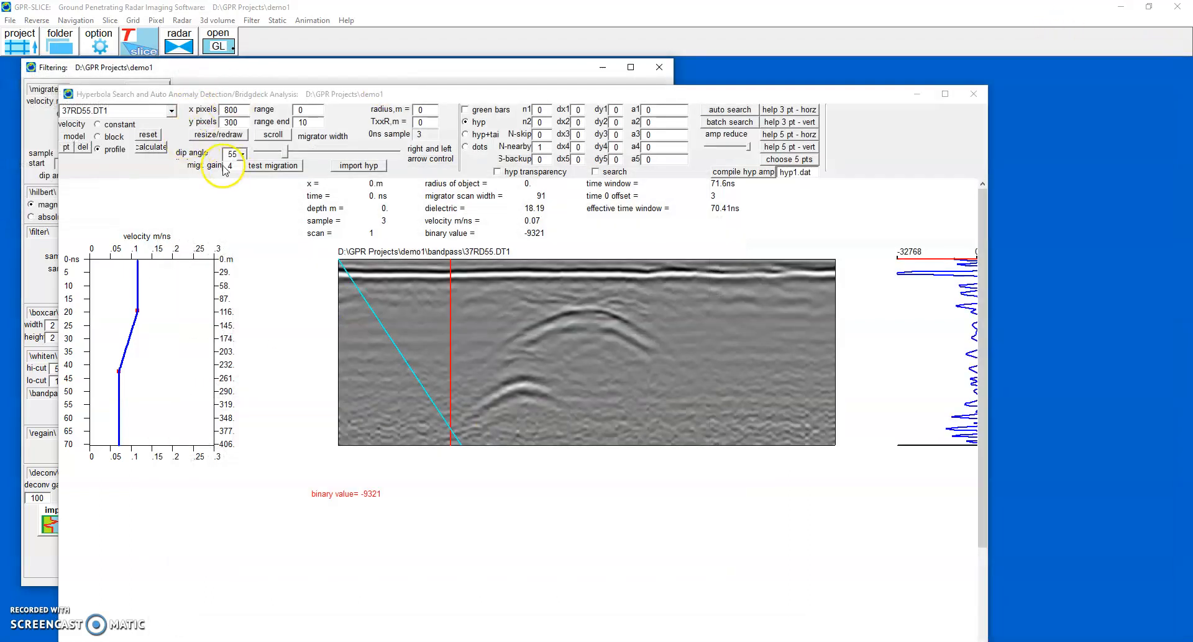
double_click(235, 166)
type("6")
left_click(281, 166)
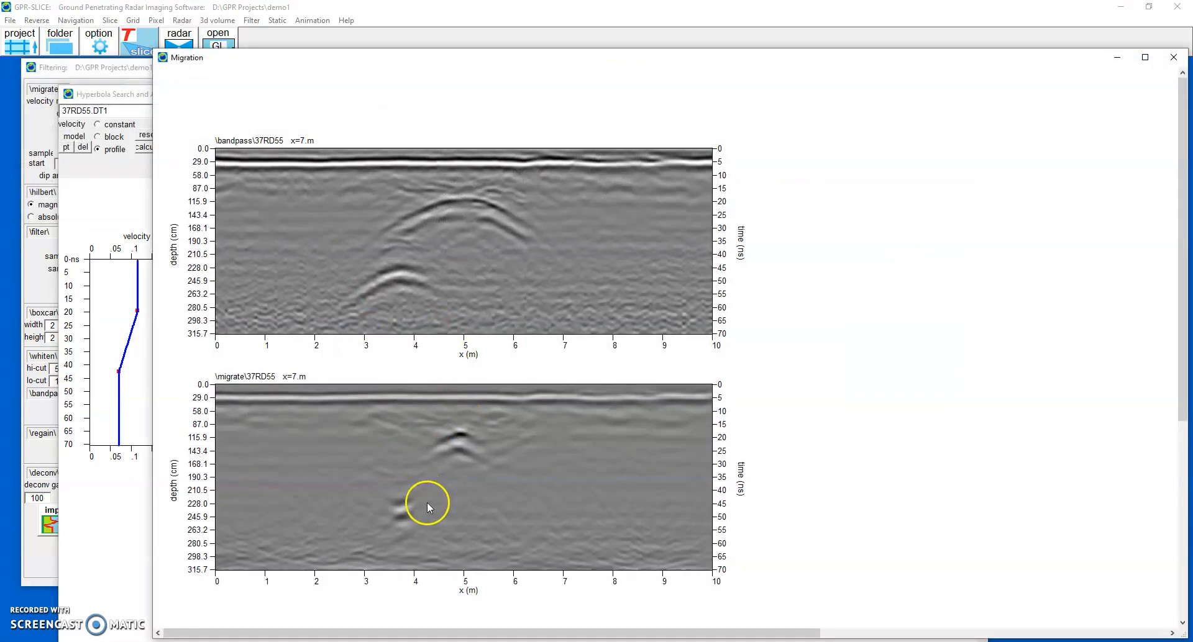
left_click(1174, 57)
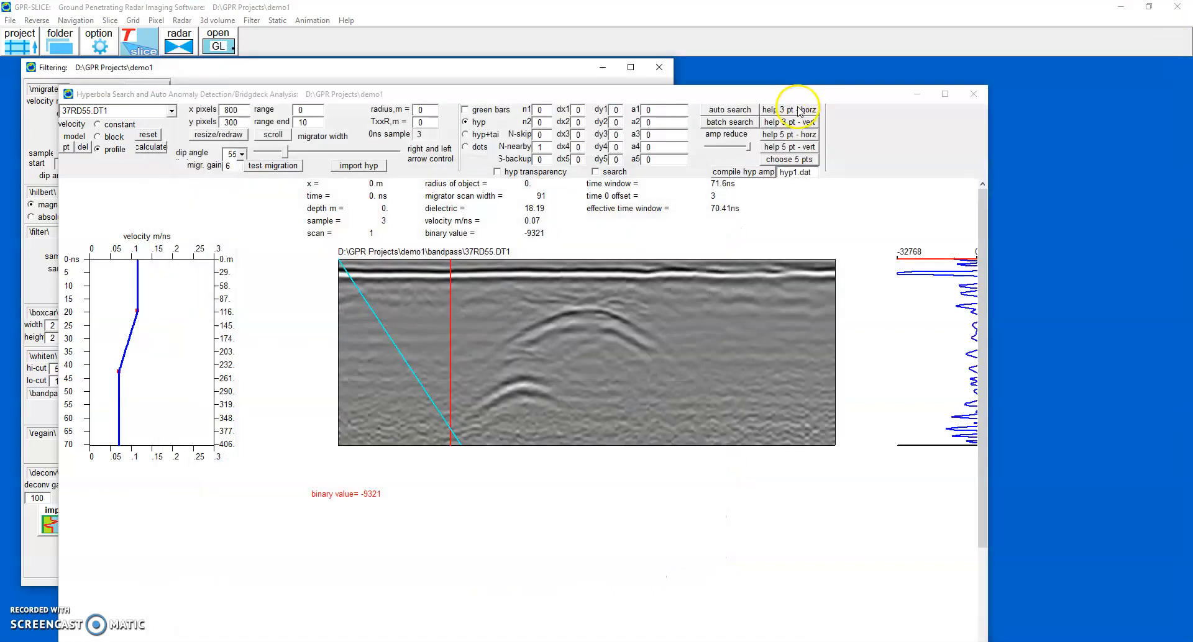
left_click(973, 95)
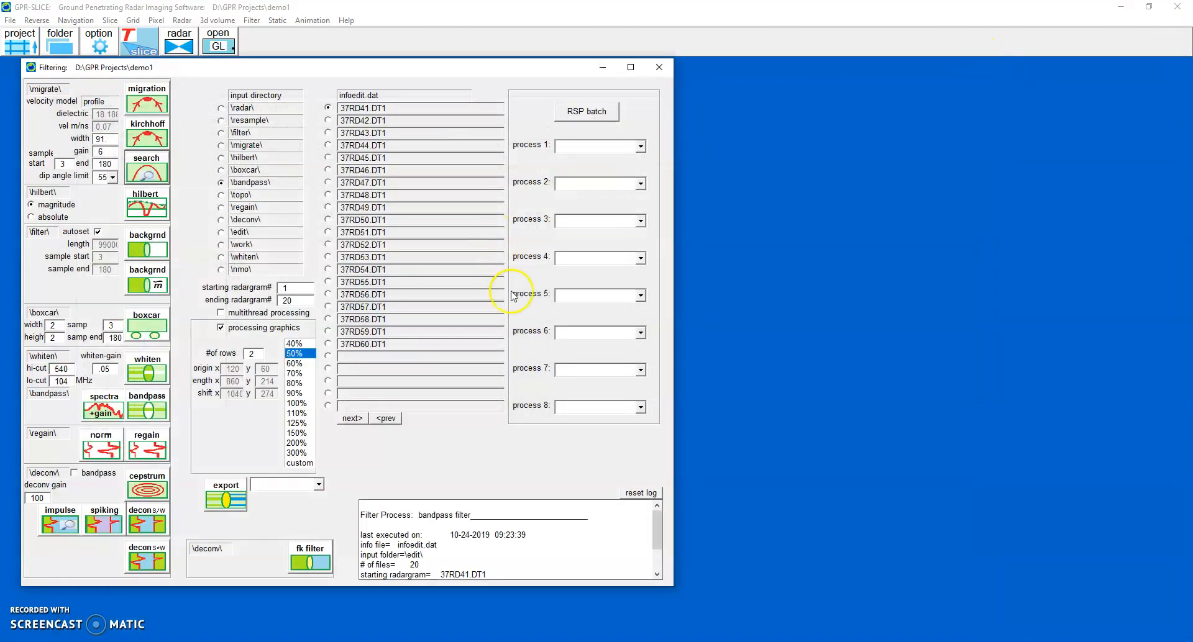
Set the number of logical cores to 12 in the plot options
left_click(93, 41)
left_click_drag(481, 107, 427, 108)
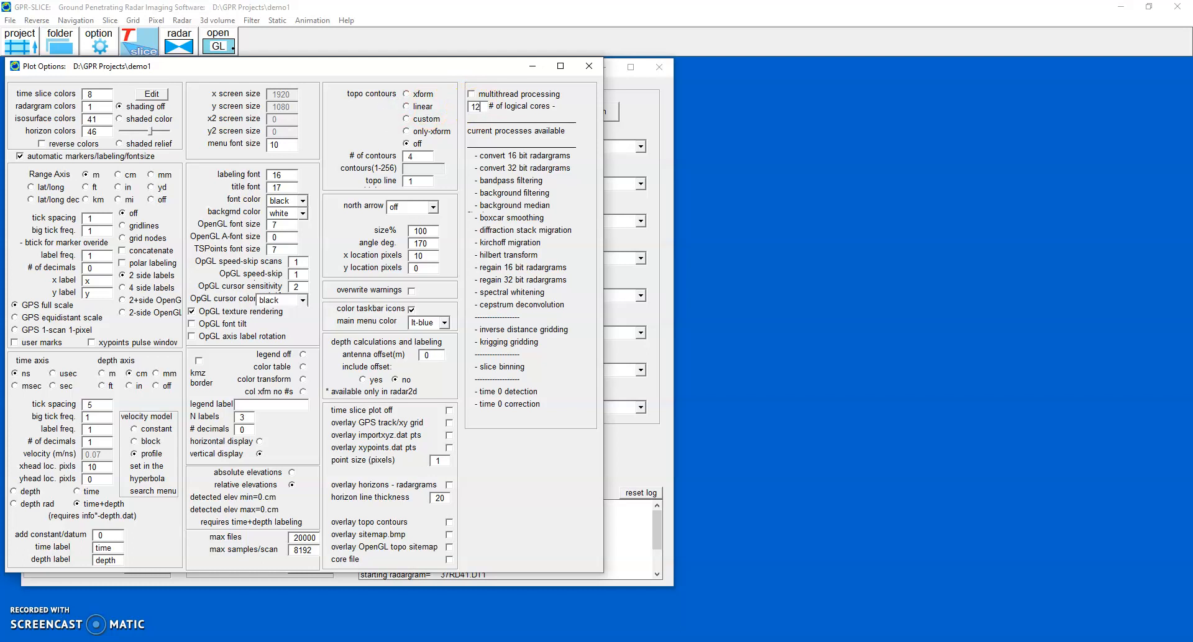
left_click(588, 66)
Enable multithread processing and run the Kirchhoff migration on all 20 bandpass radargrams
left_click(222, 313)
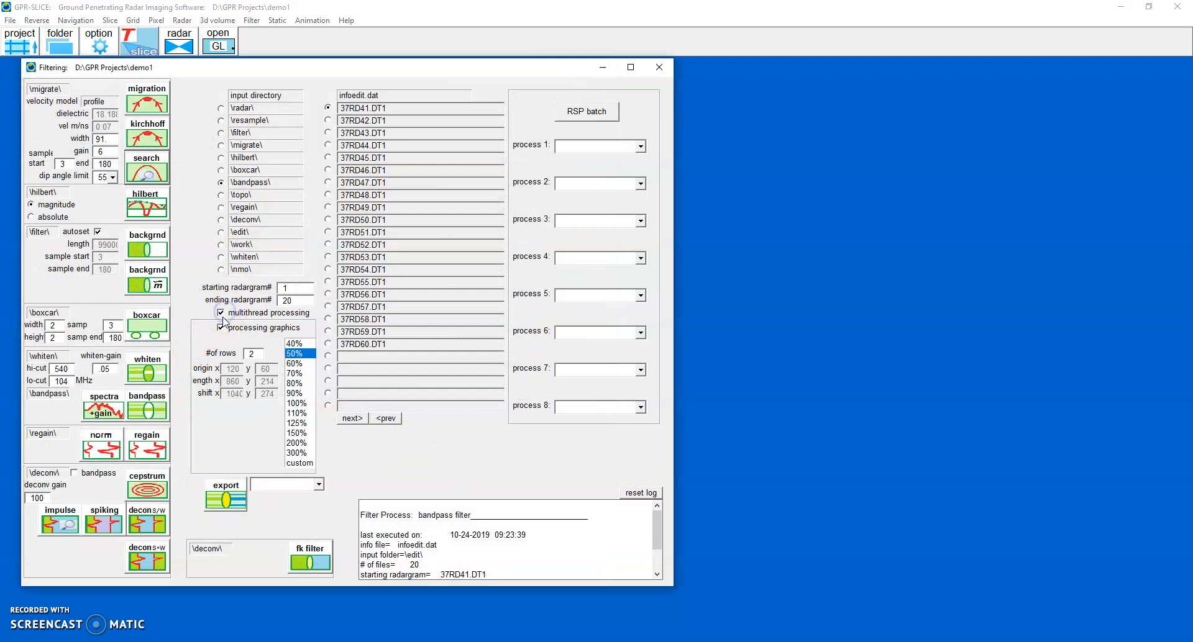
left_click(146, 139)
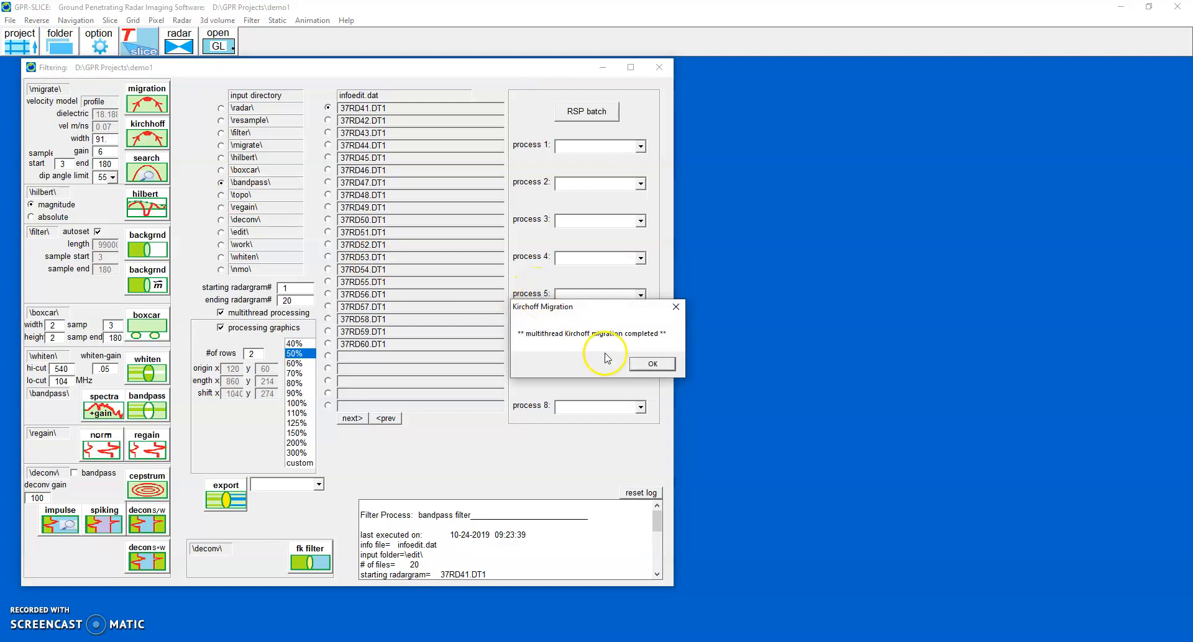
left_click(644, 363)
Run the magnitude Hilbert transform on the \migrate\ radargrams with multithread processing off and close the filtering window
left_click(221, 146)
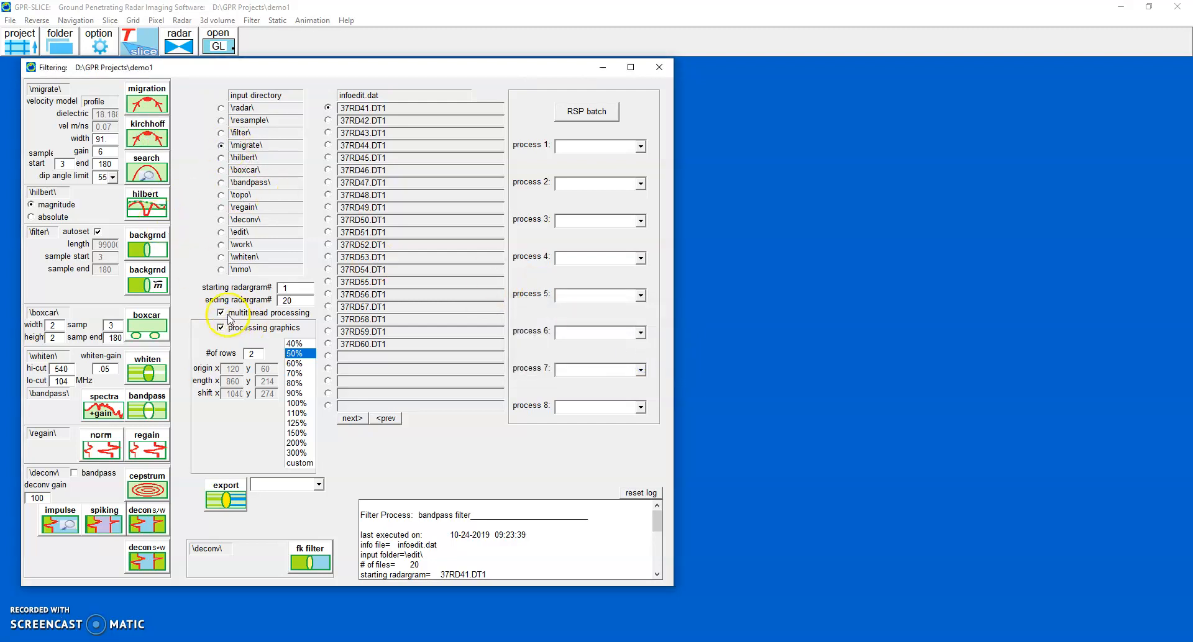
left_click(146, 208)
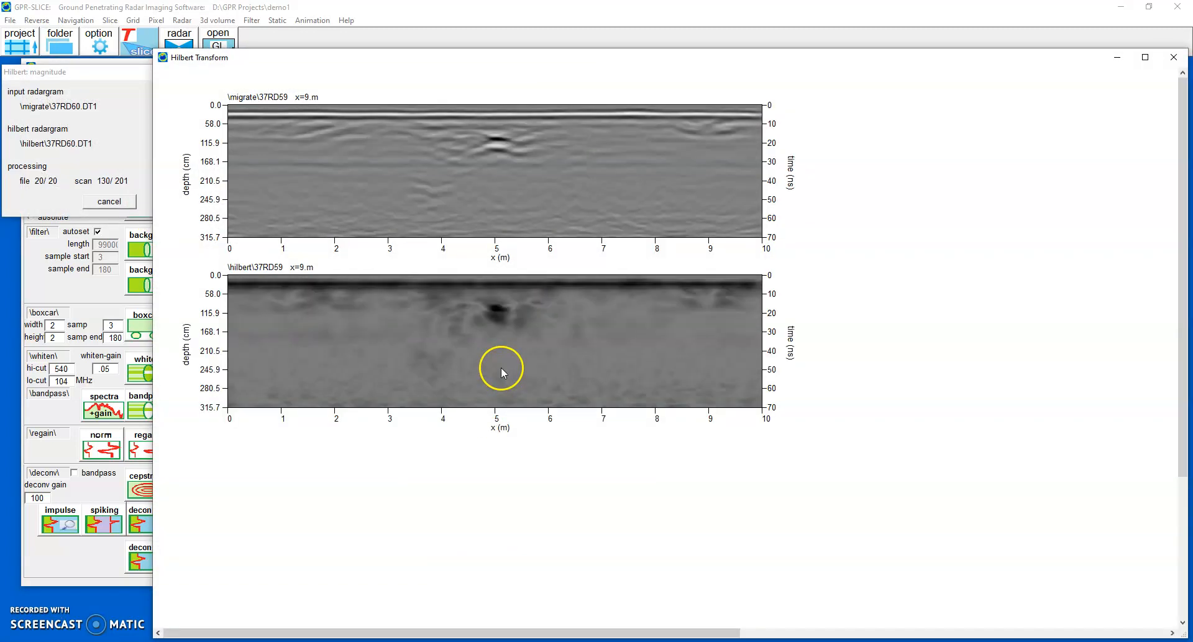
left_click(1174, 57)
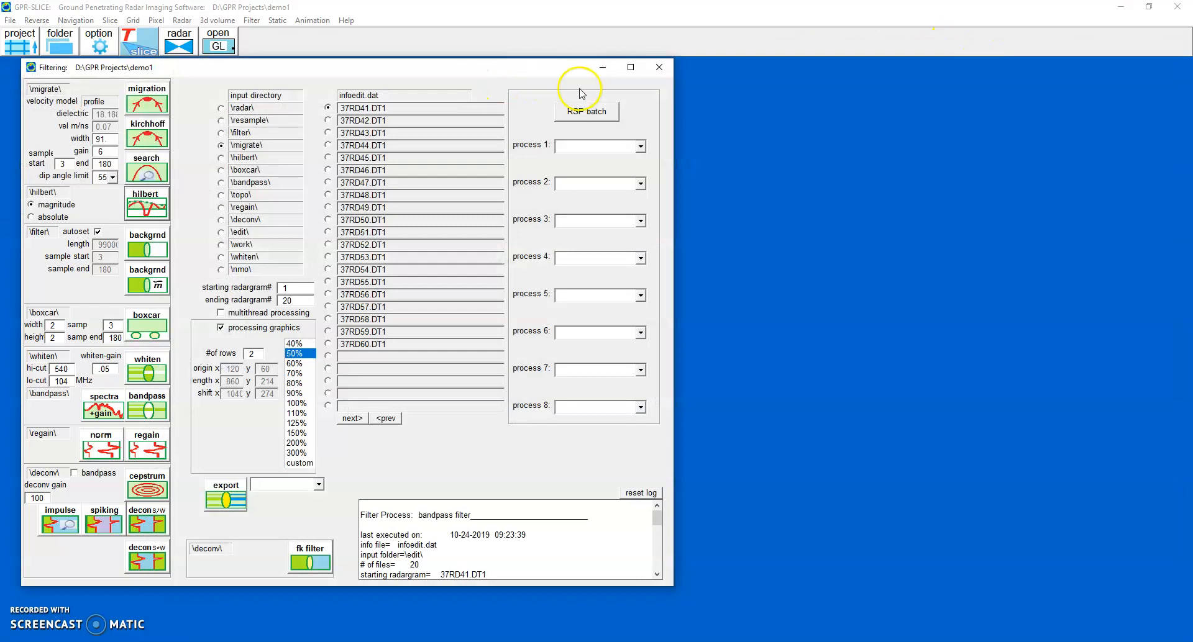
left_click(654, 68)
Draw 4 radargrams in 4 rows at 90% scale from the \migrate\, \hilbert\, \bandpass\ and \edit\ folders
left_click(179, 44)
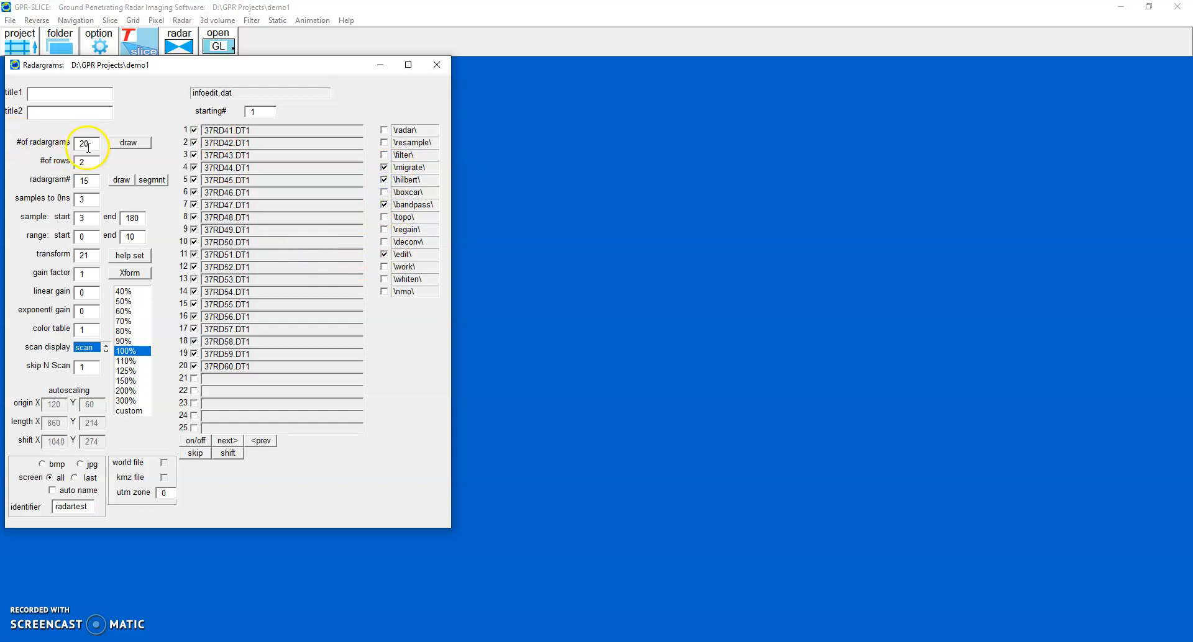
type("4")
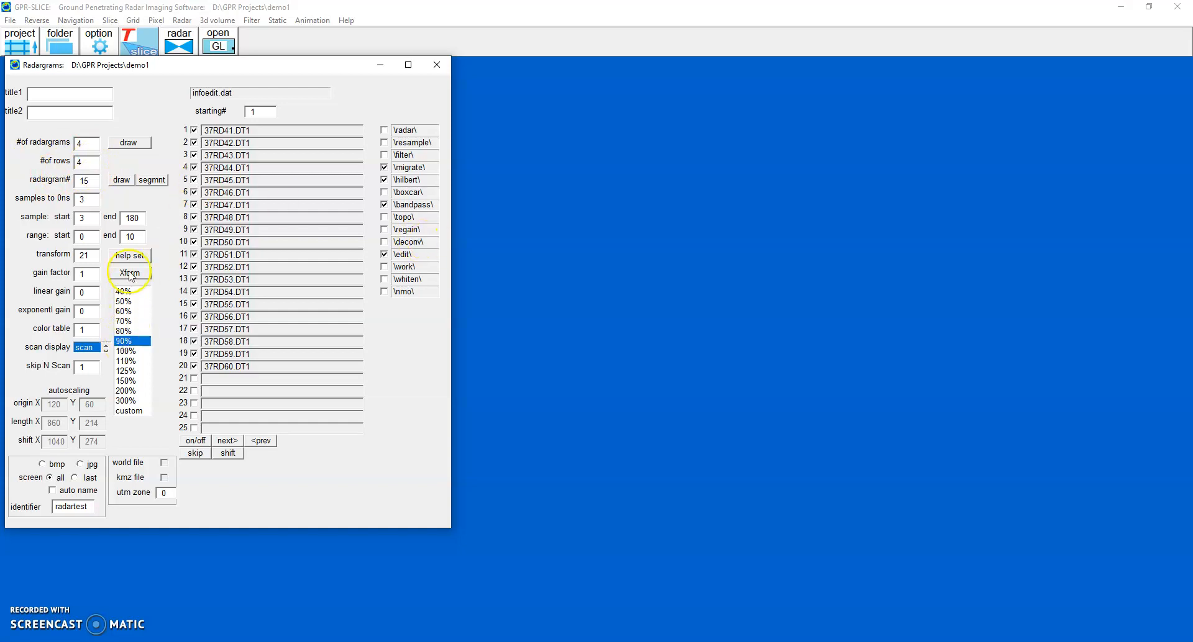
left_click(128, 142)
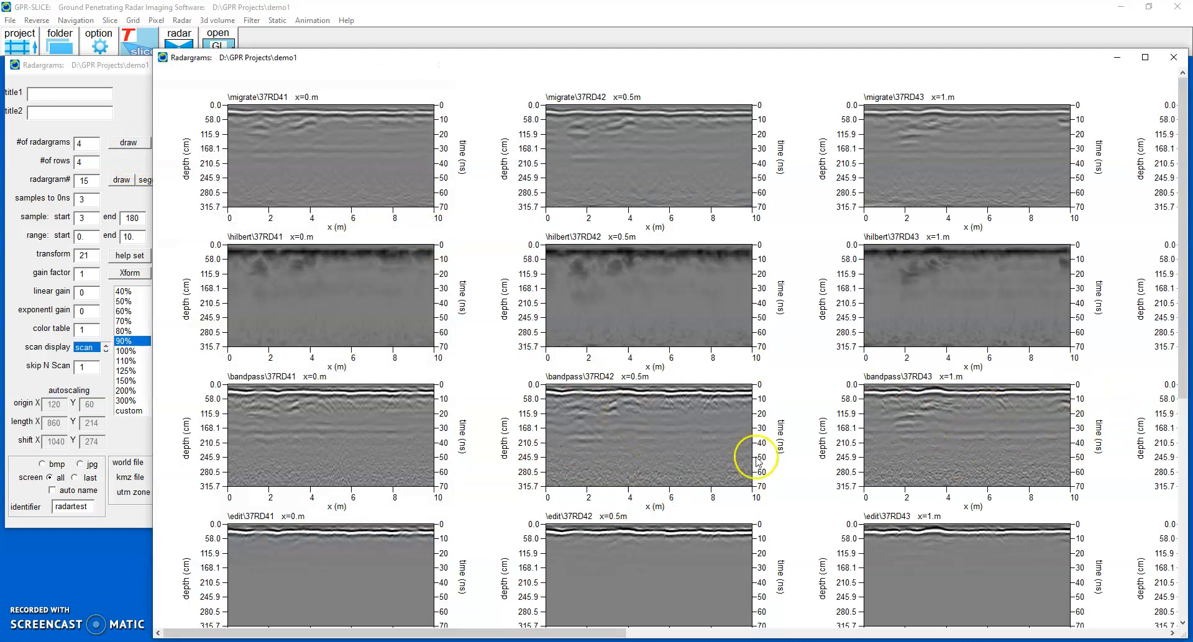
Apply the bipolar2 color transform to the radargrams, redraw them and close the radargram windows
left_click(525, 286)
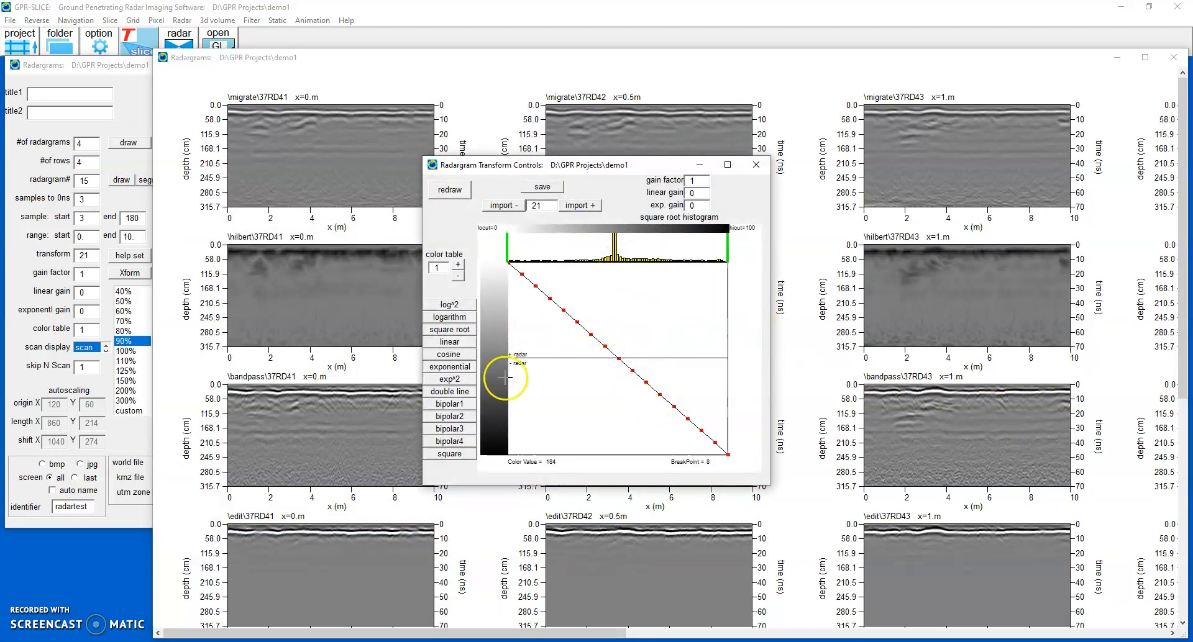
left_click(453, 417)
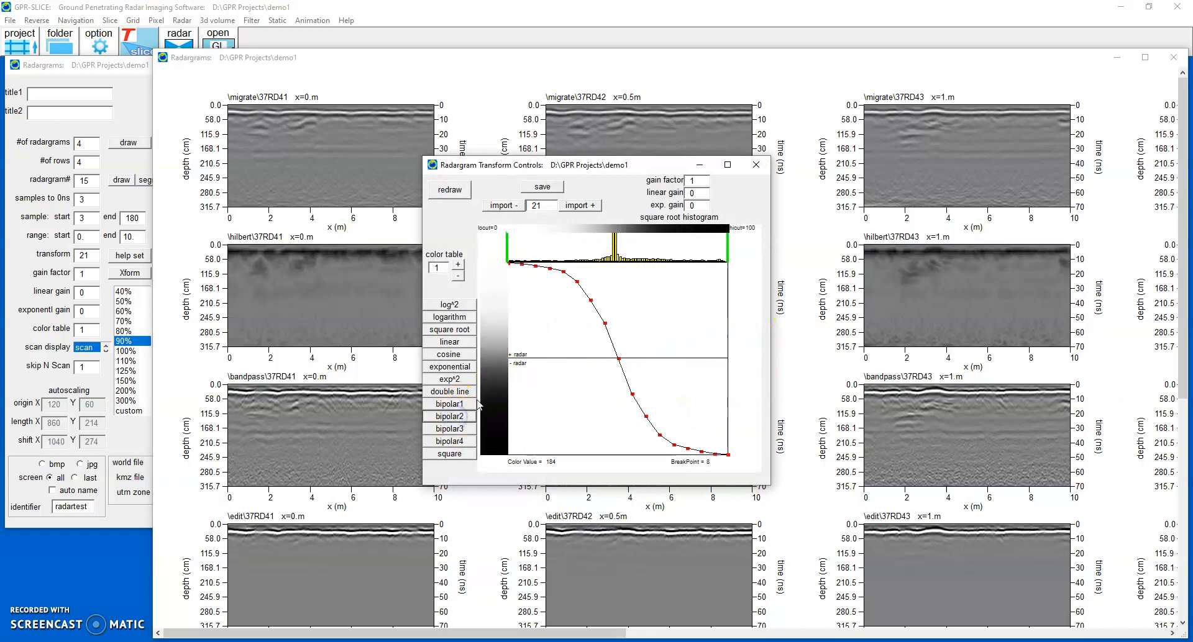
left_click(445, 190)
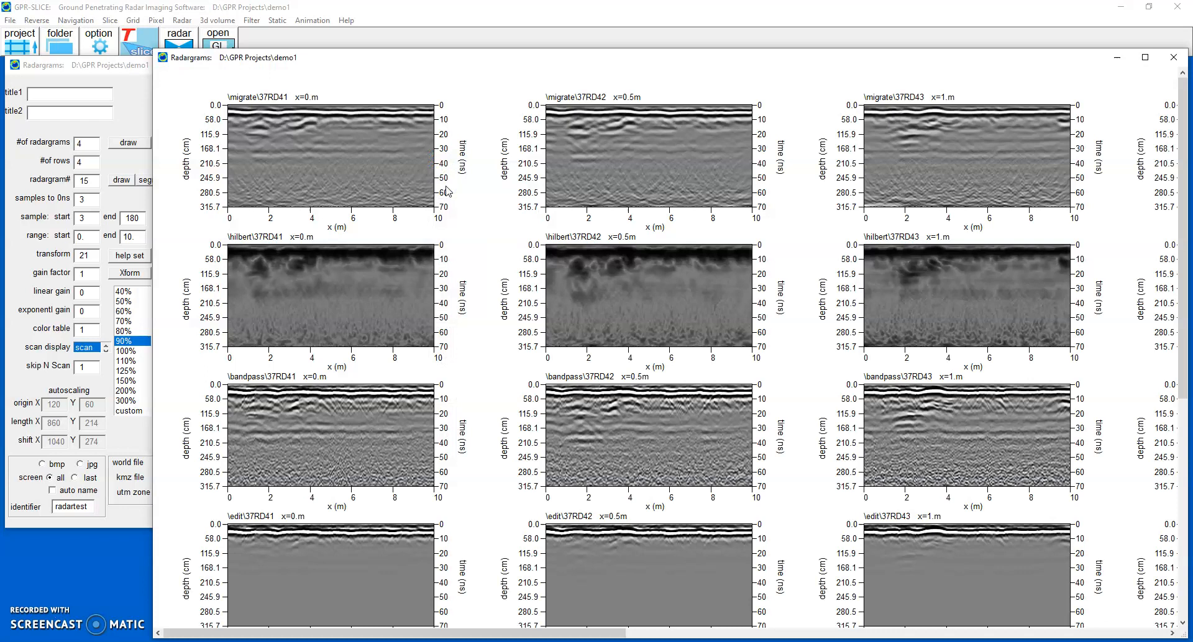
left_click(1173, 57)
left_click(438, 73)
Open the slice and resample settings and set \hilbert\ as the input directory
left_click(109, 21)
left_click(122, 37)
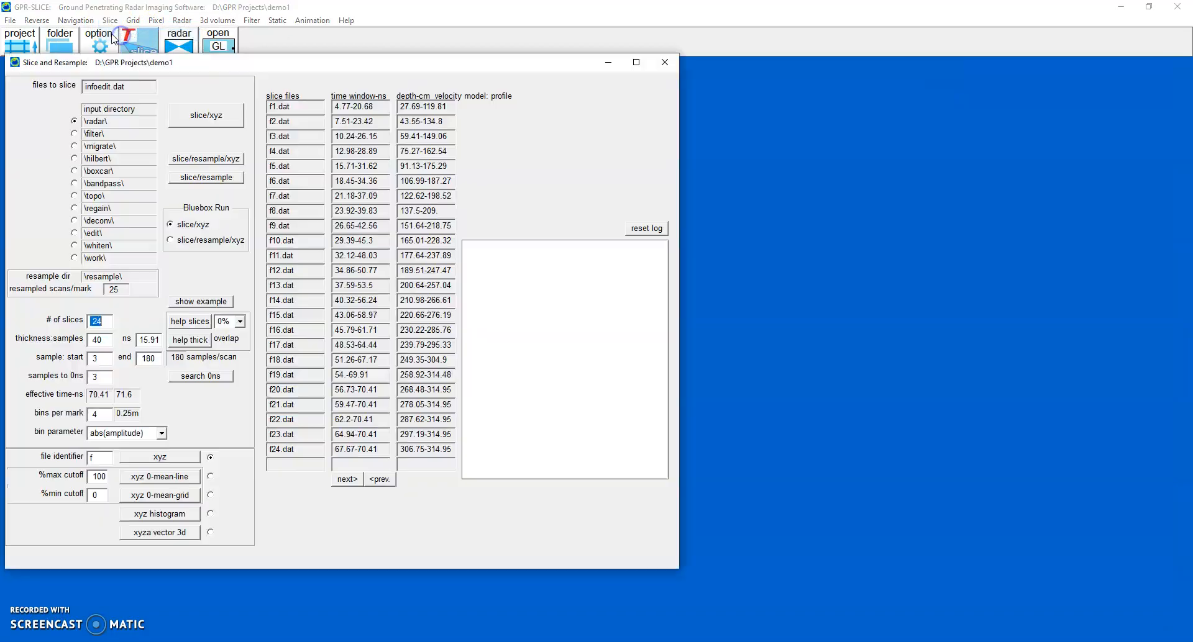
left_click(76, 159)
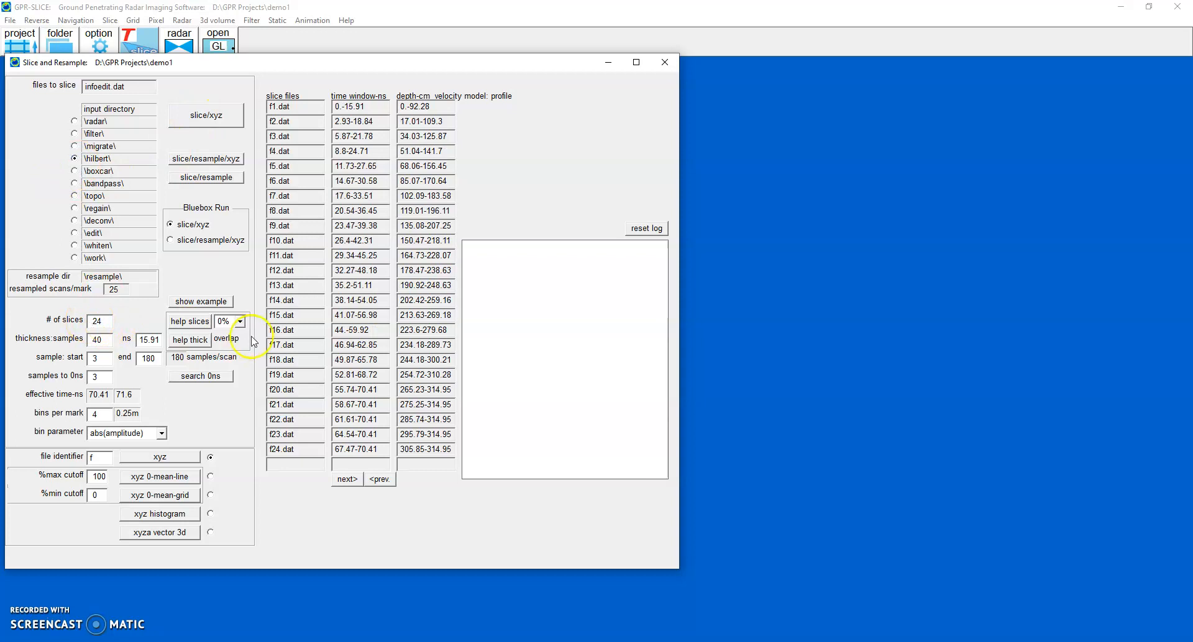
Set the time slice overlap to 50% and compute the matching slice thickness of 15 samples
left_click(239, 322)
scroll(239, 397, "down", 2)
left_click(236, 392)
left_click(195, 344)
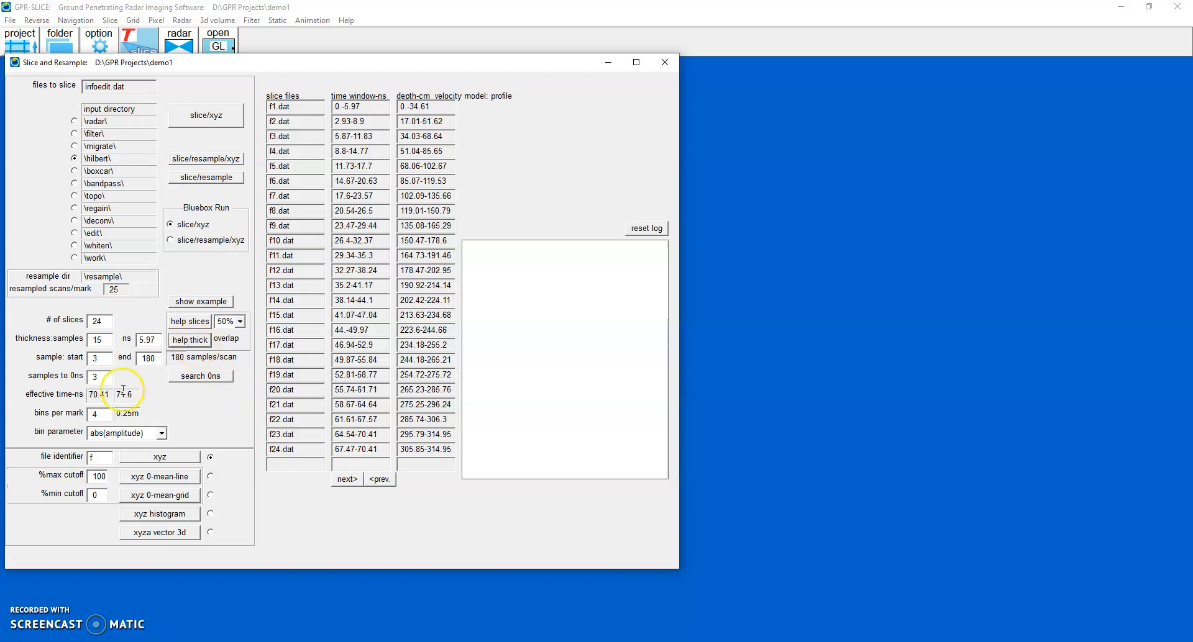
Show the example of the time slice windows for radargram 37RD41.DT1 with the bins per mark overlaid
left_click(200, 302)
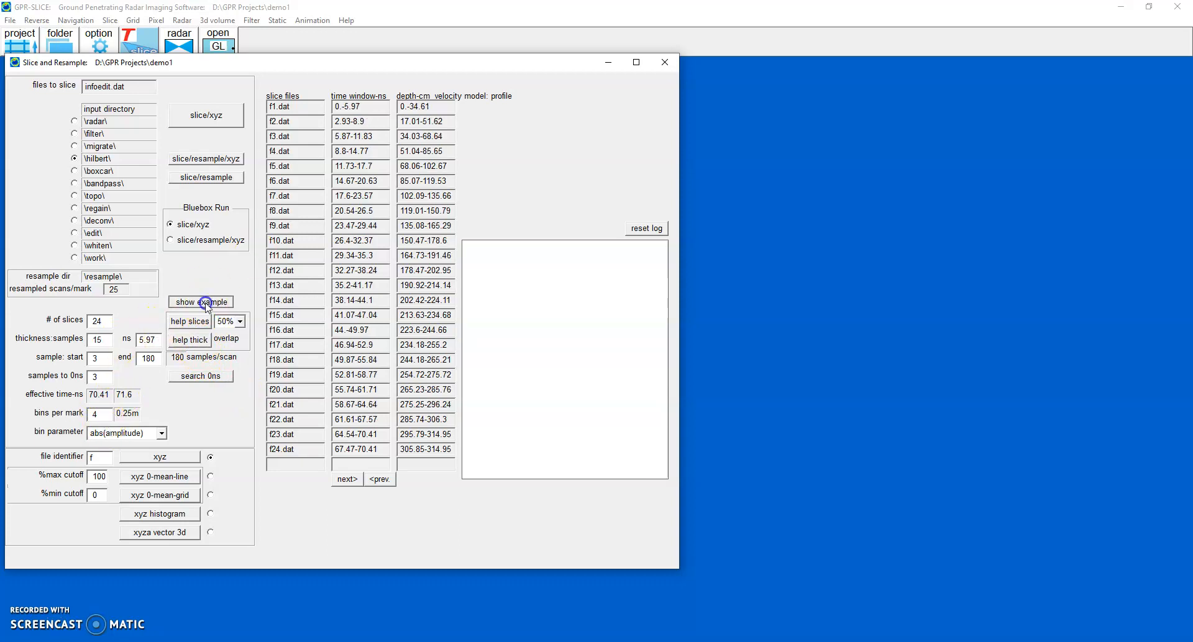
left_click(70, 31)
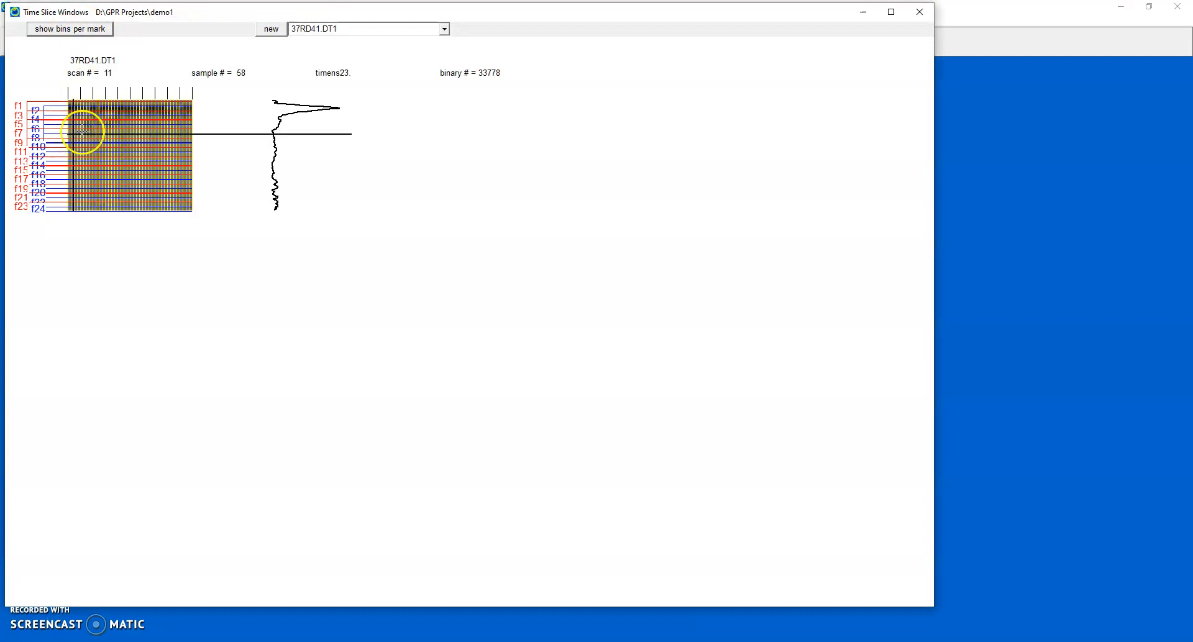
left_click_drag(202, 16, 470, 60)
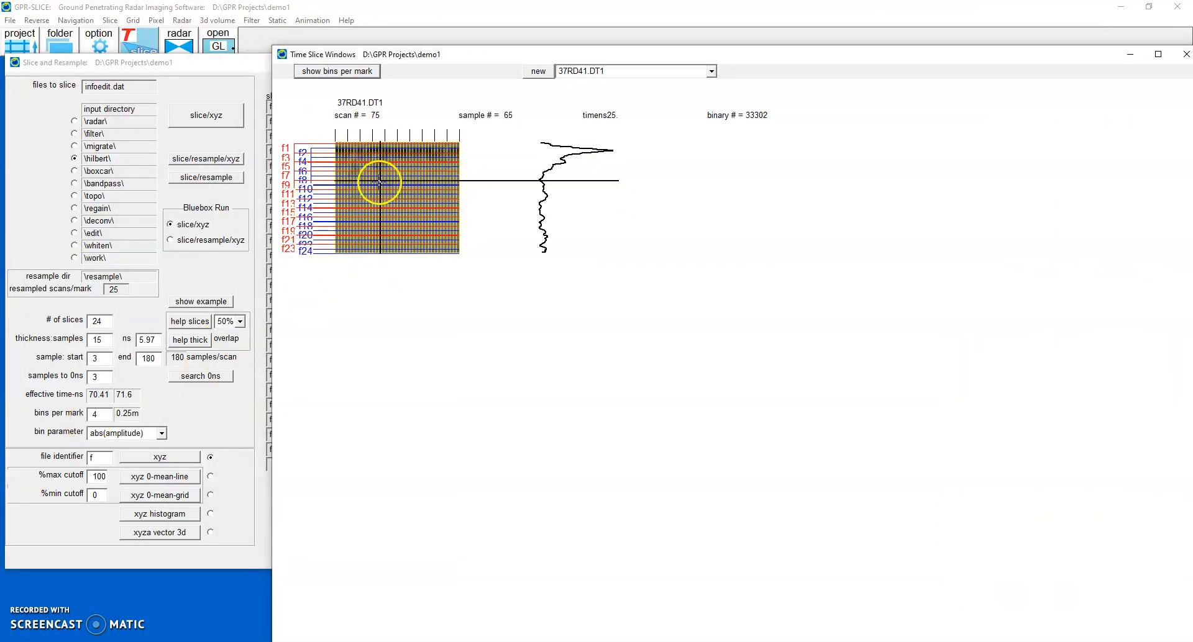
double_click(784, 61)
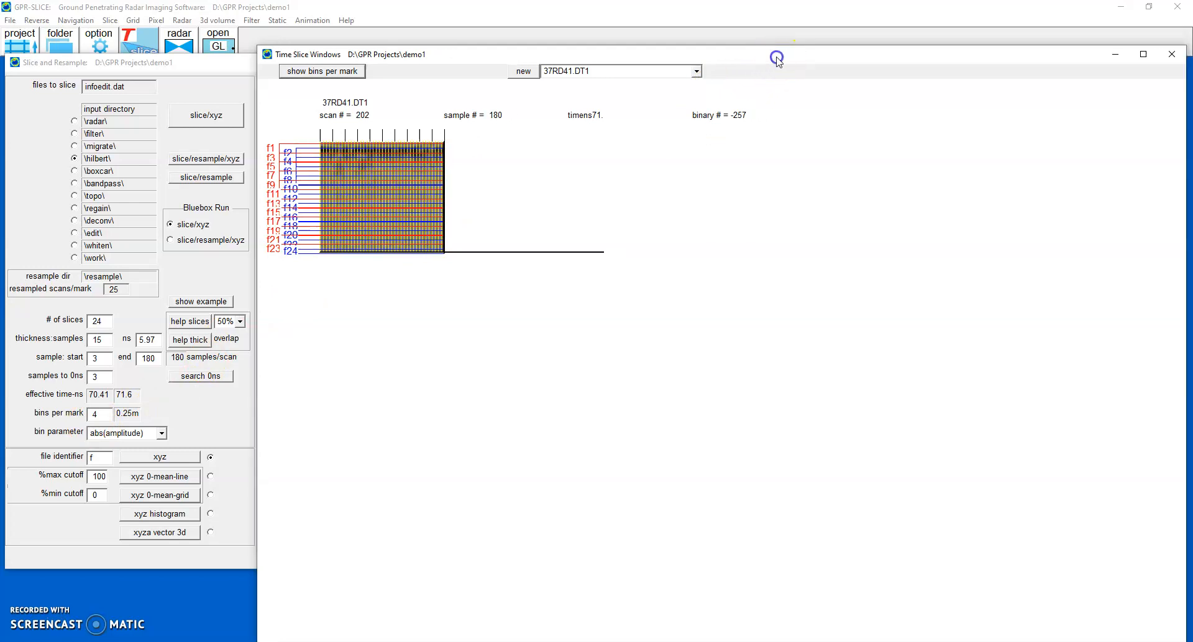
Close the slice window example, set the file identifier to h and create the XYZ time slice files
left_click(1019, 69)
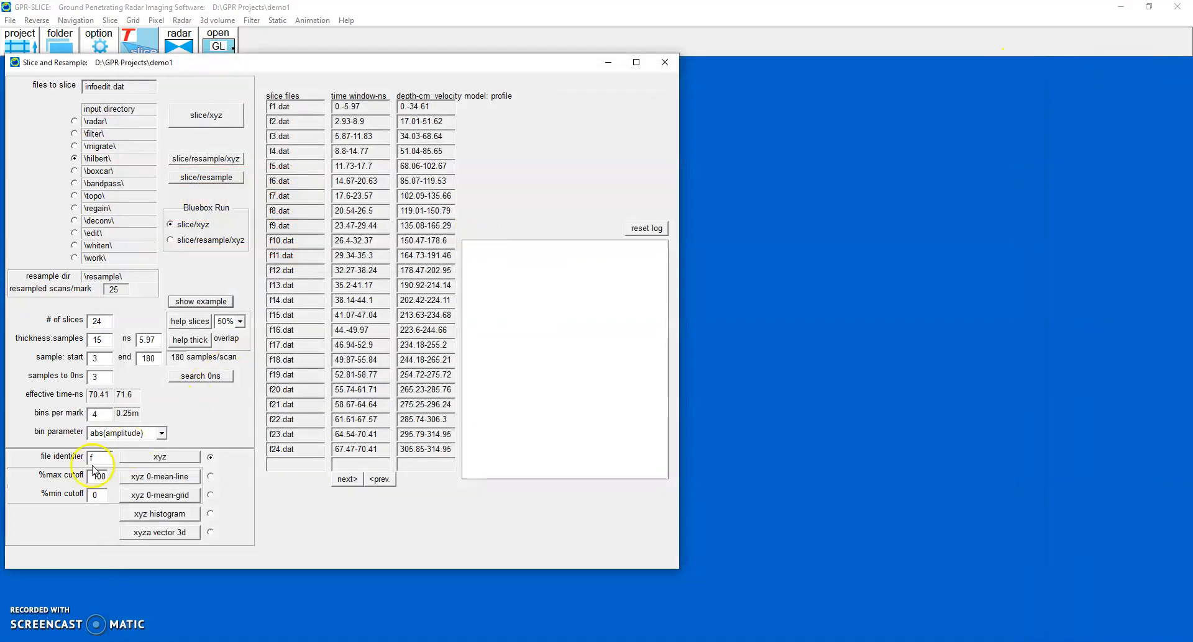
left_click_drag(103, 464, 30, 457)
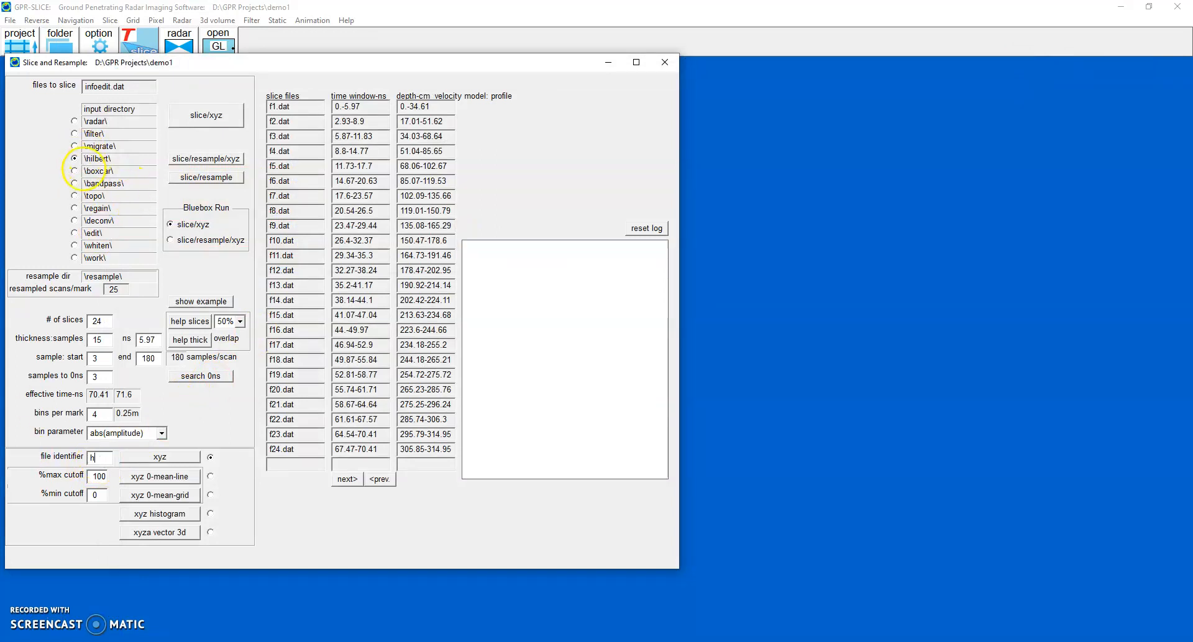
left_click(207, 118)
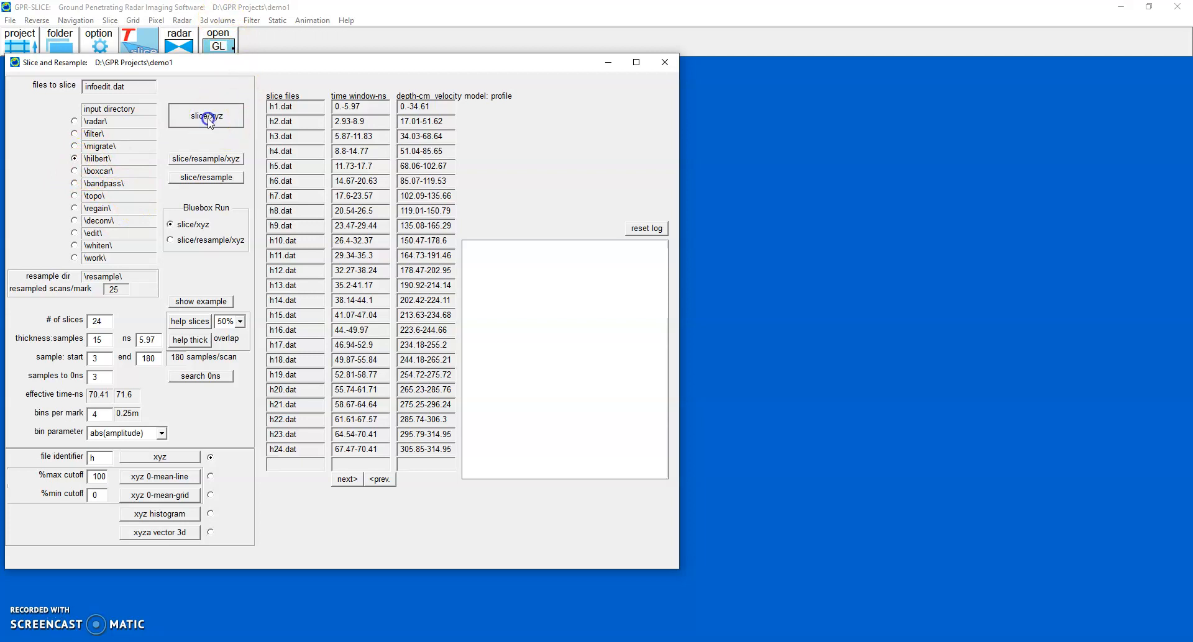
left_click(386, 342)
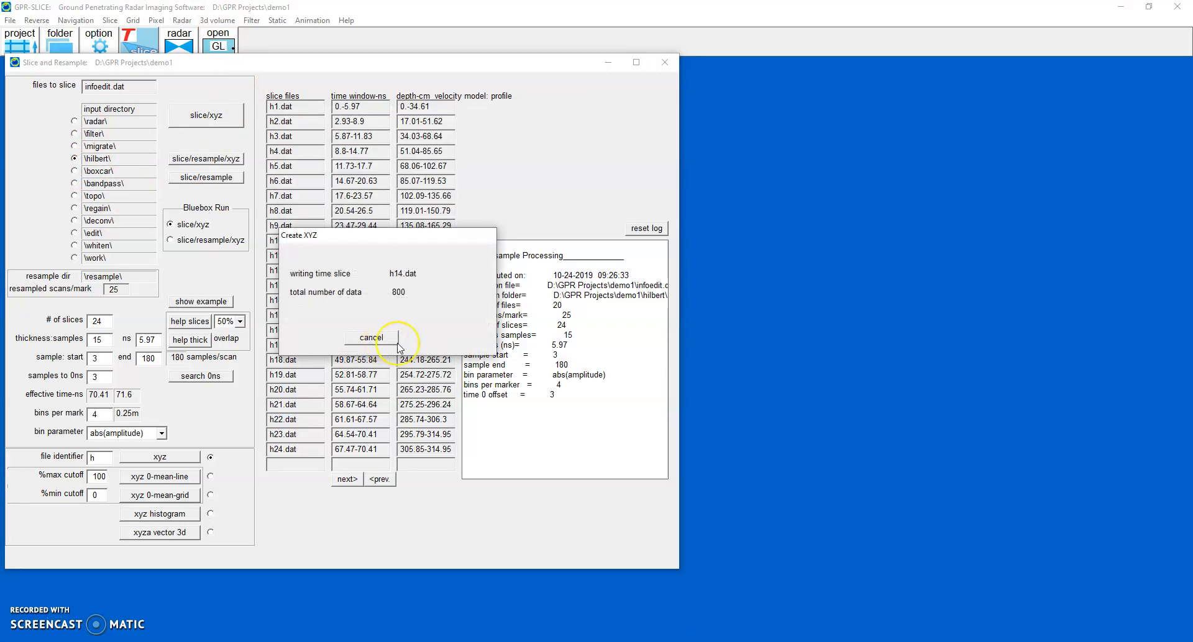
Open the gridding settings, apply the suggested 0.05 grid cell size, and start gridding the h slices
left_click(664, 62)
left_click(133, 20)
left_click(149, 35)
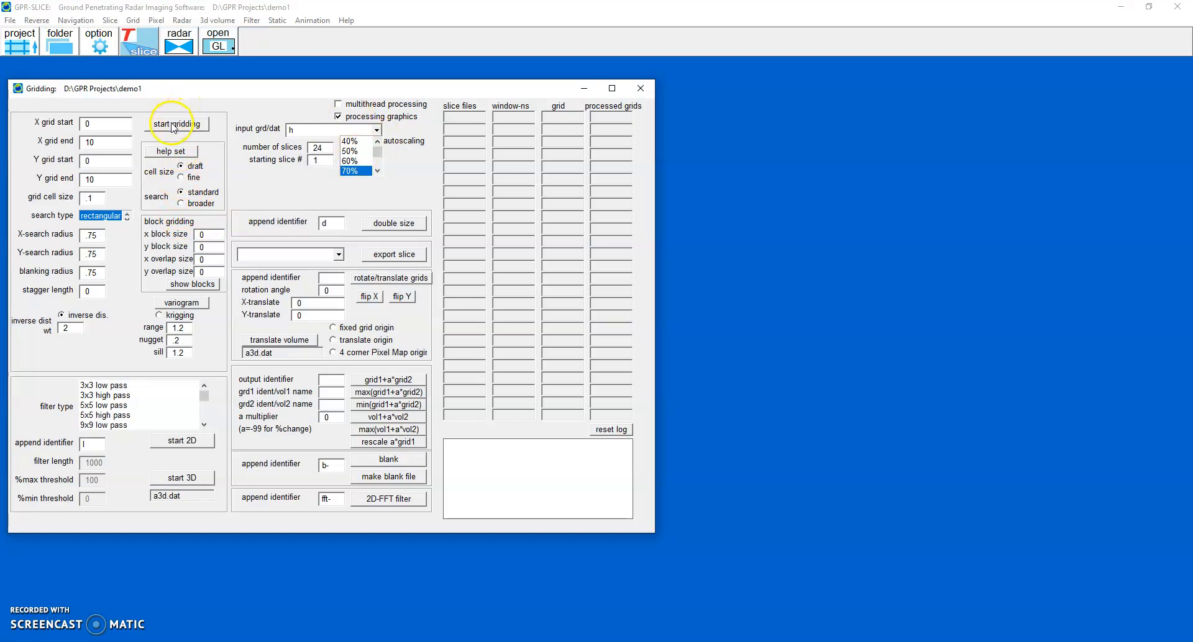
left_click(175, 155)
left_click(157, 128)
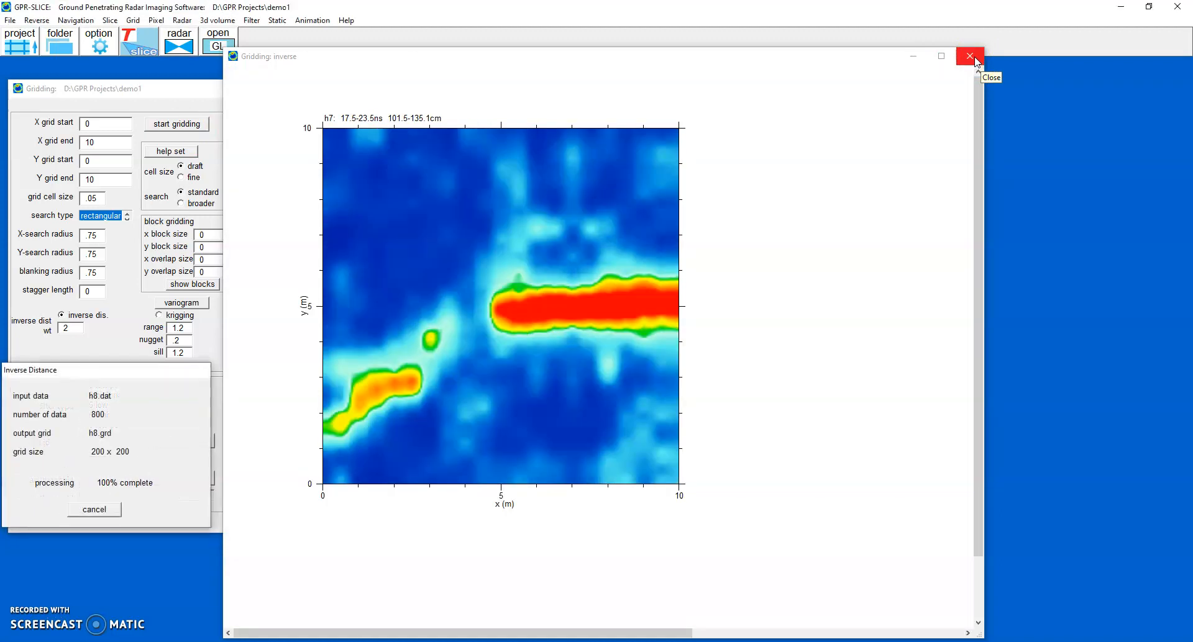
left_click(977, 59)
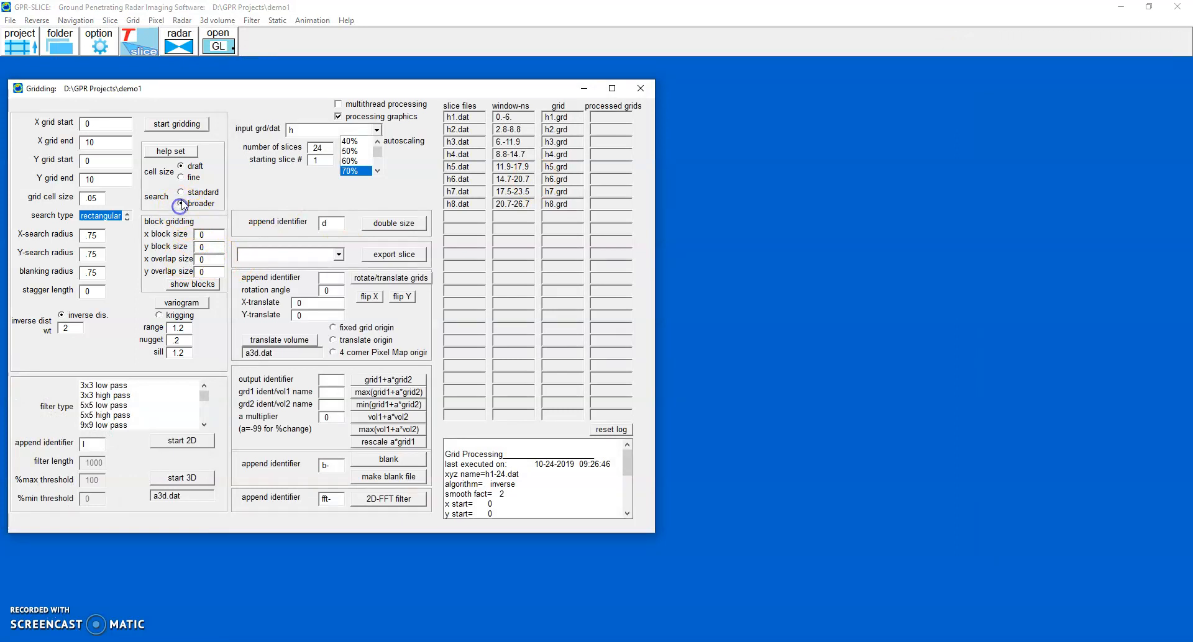
Switch the gridding search to broader, with 1.25 search and blanking radii, and regrid the h slices
left_click(99, 44)
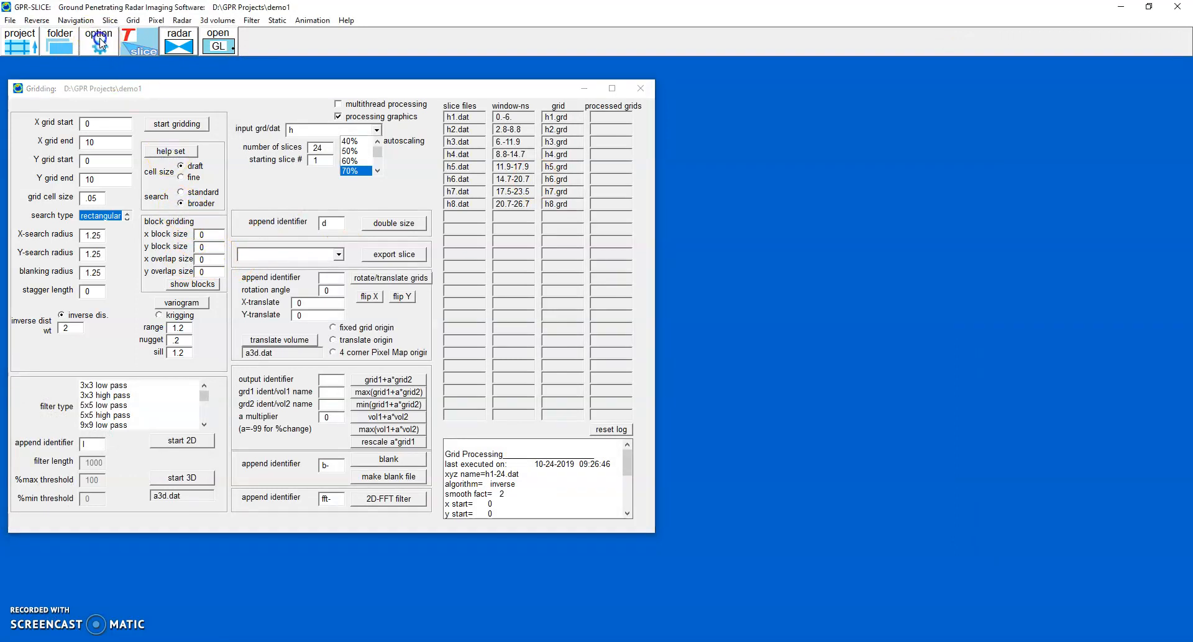
left_click(583, 67)
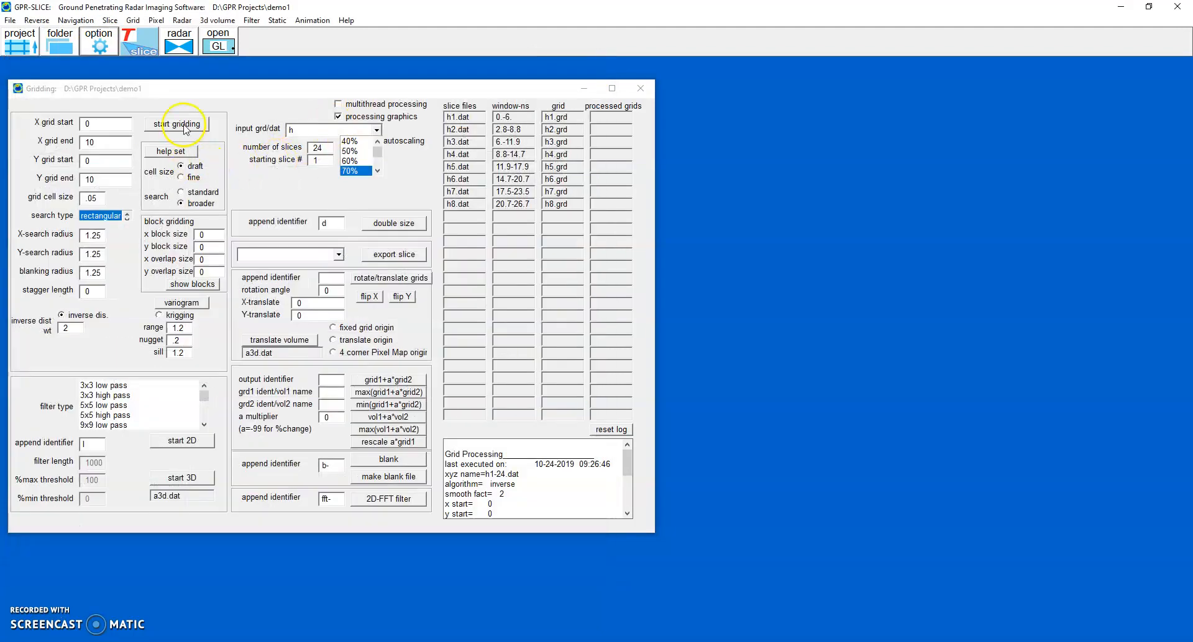
left_click(184, 127)
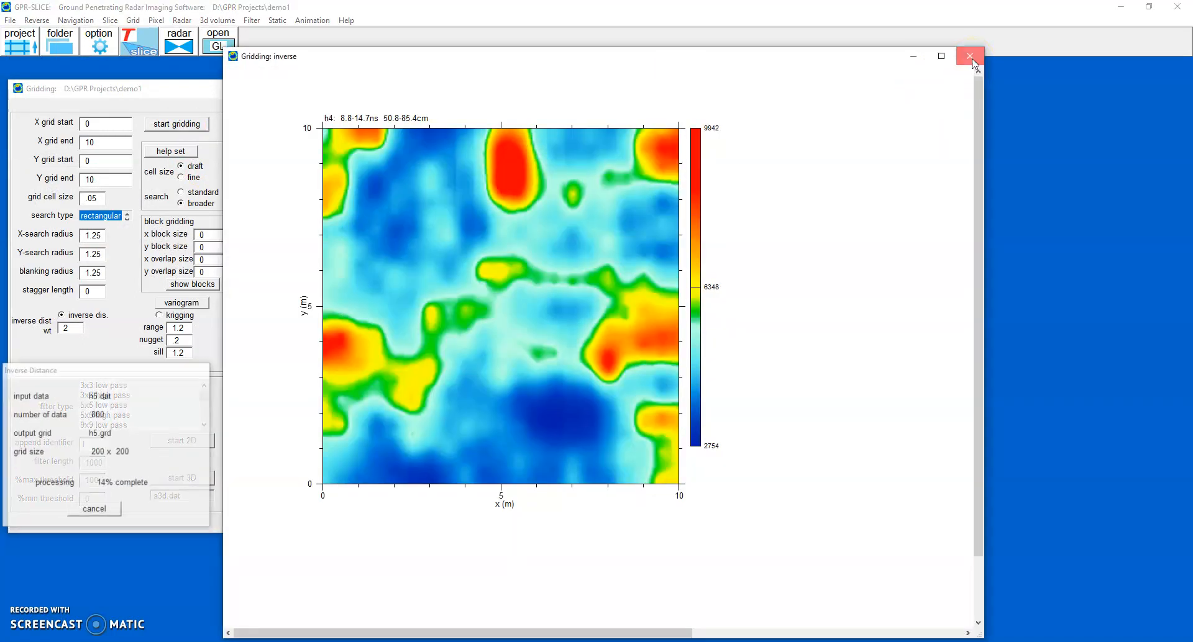
left_click(971, 56)
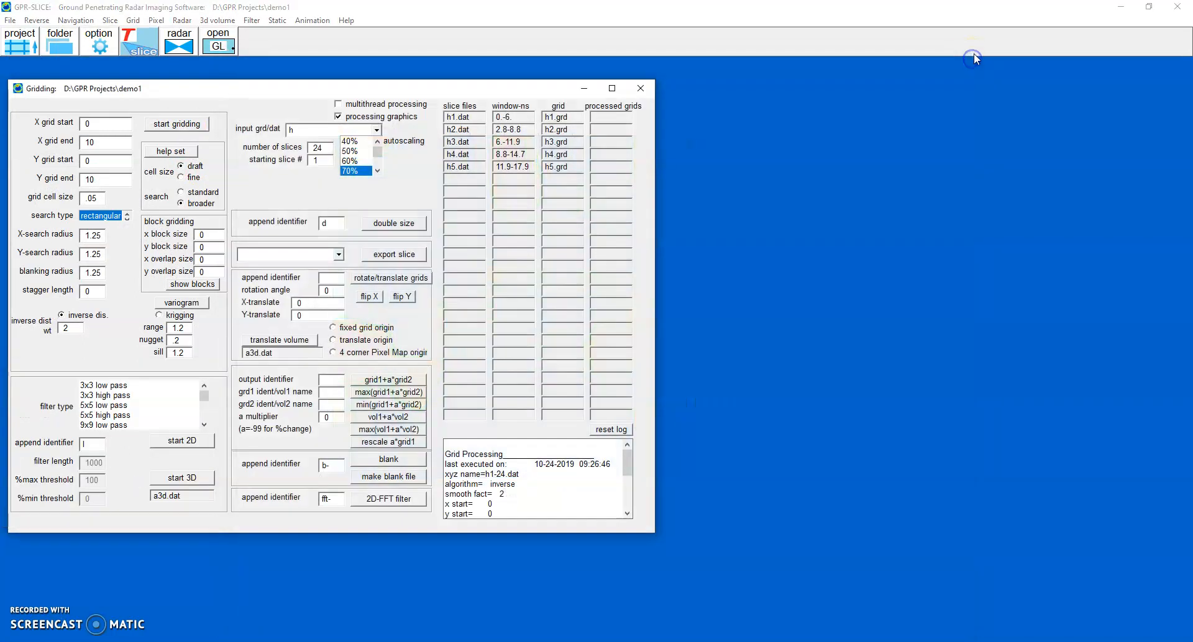
Grid the h slices with multithread processing enabled, and switch multithread processing off
left_click(163, 127)
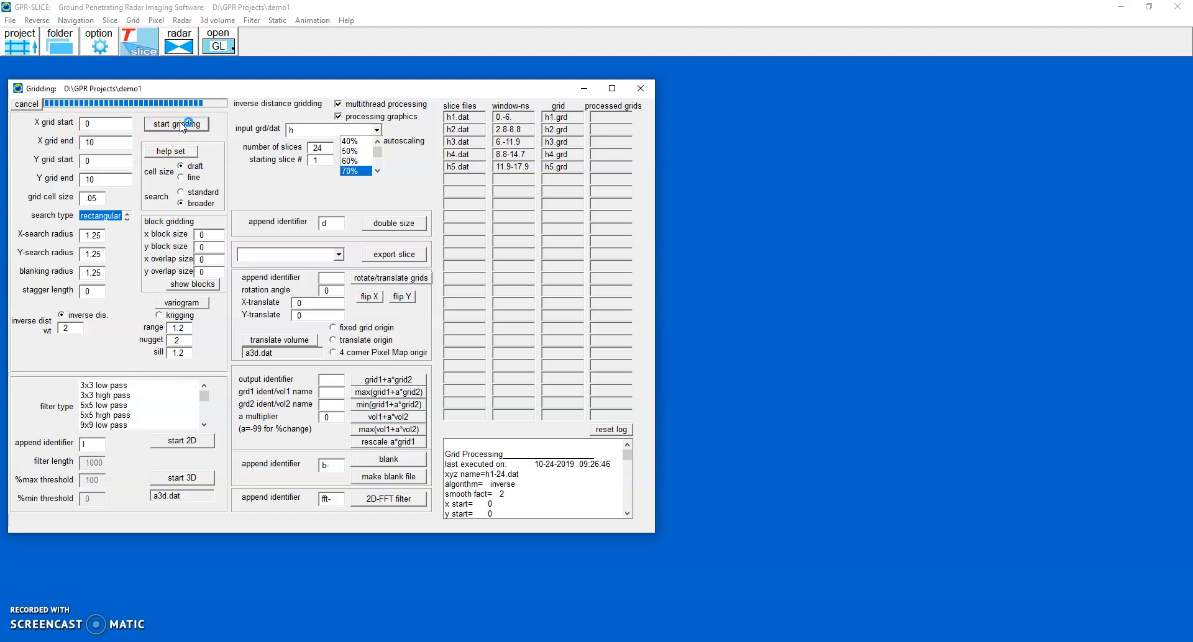
left_click(646, 366)
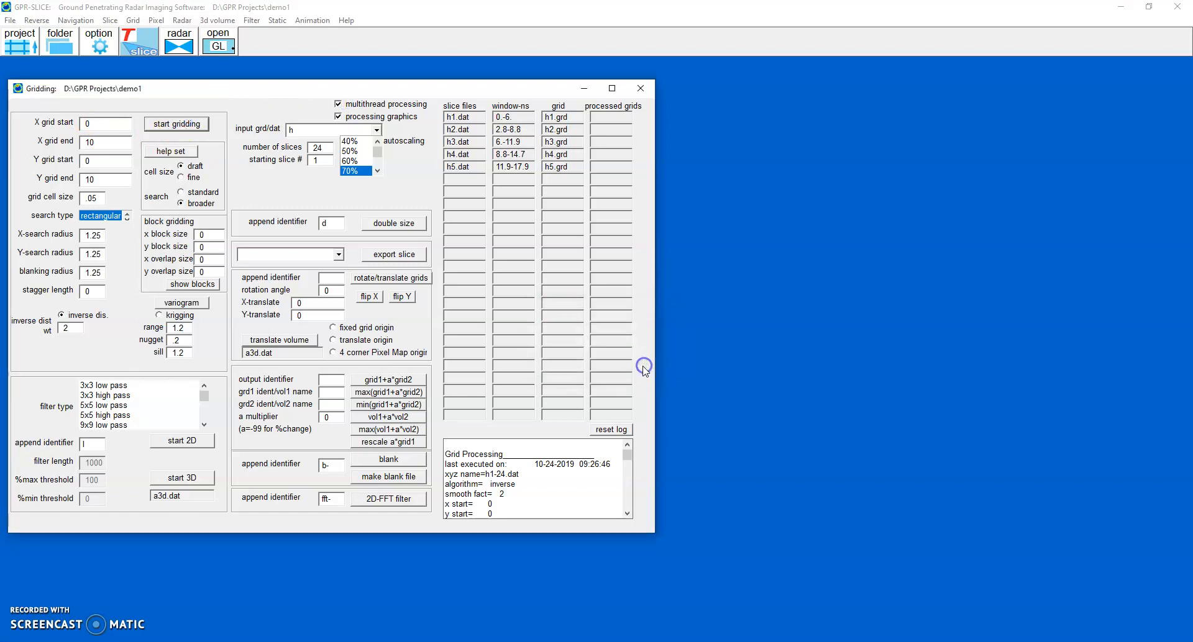
left_click(338, 104)
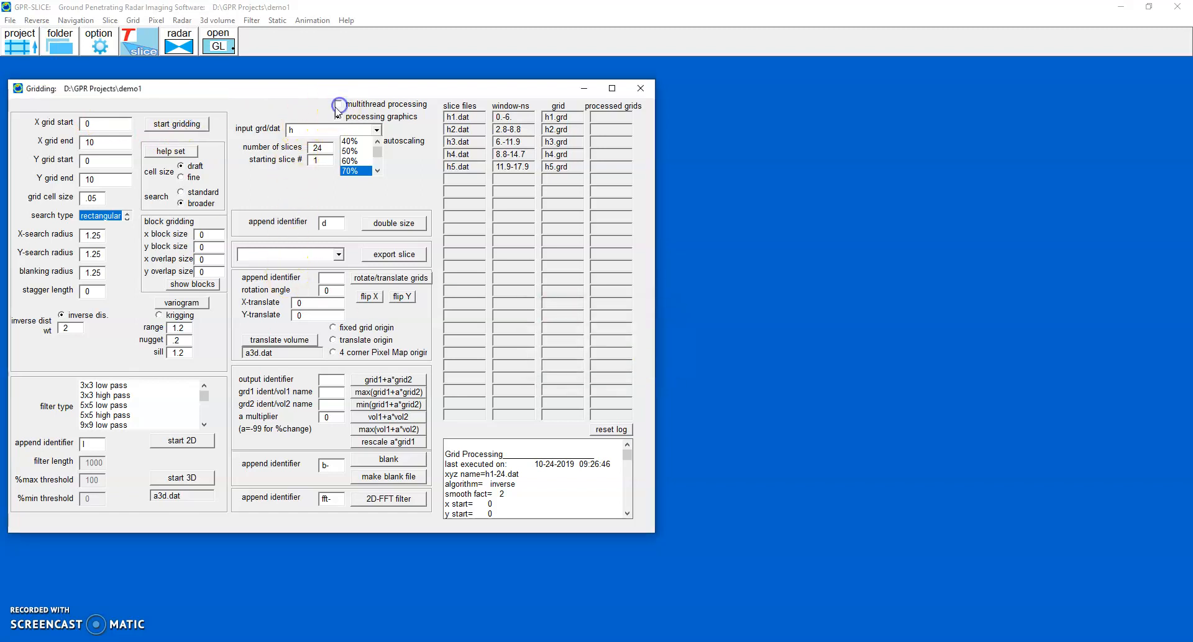
Apply a 5x5 low pass 2D filter to the h grids and close the filtering and gridding windows
left_click(108, 406)
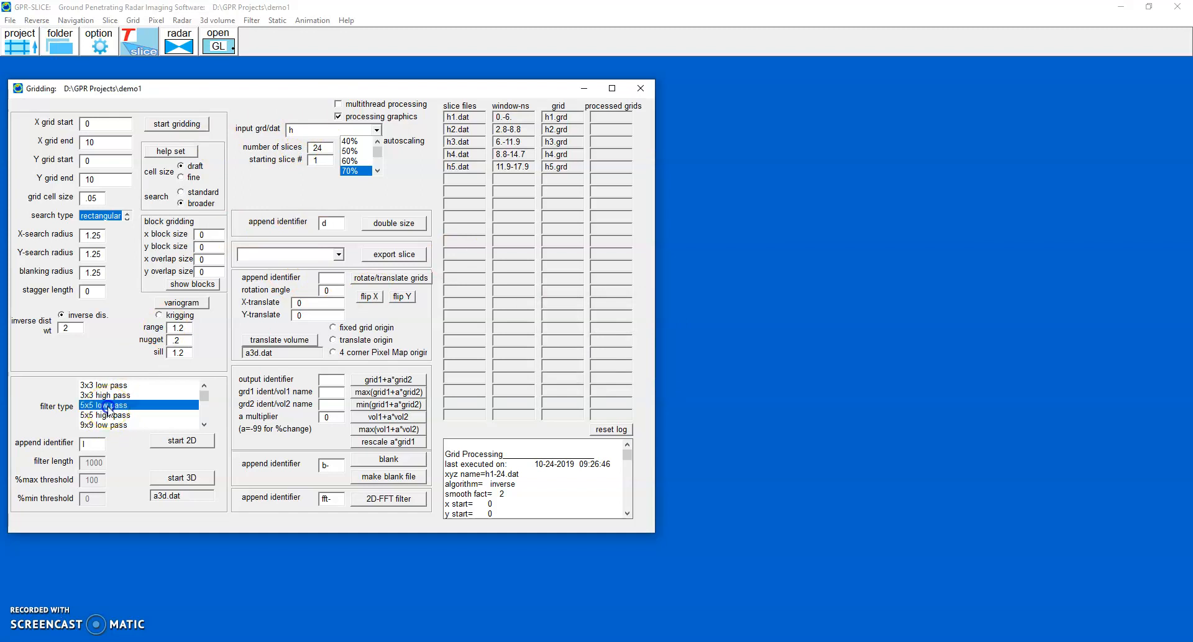
left_click(177, 442)
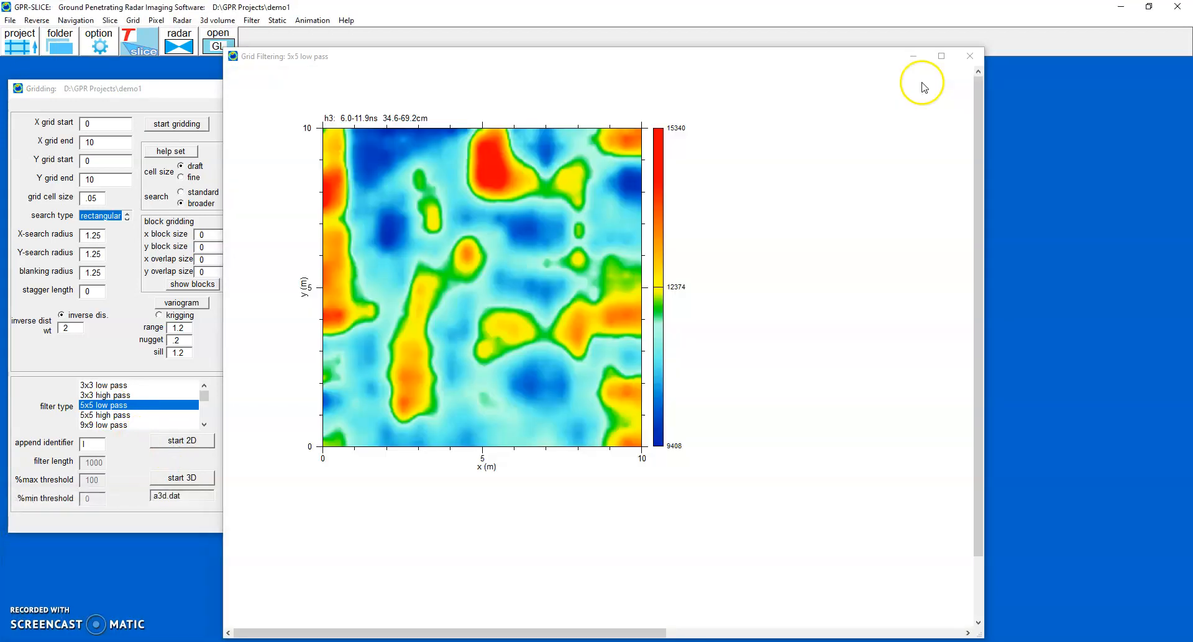
left_click(941, 56)
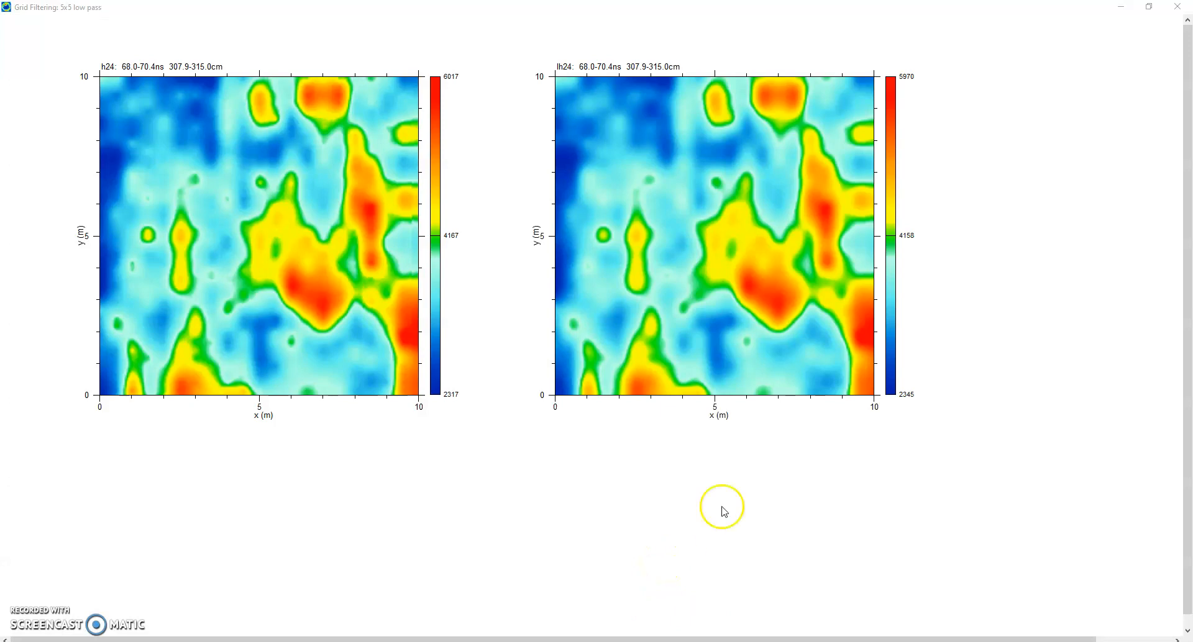
left_click(1184, 7)
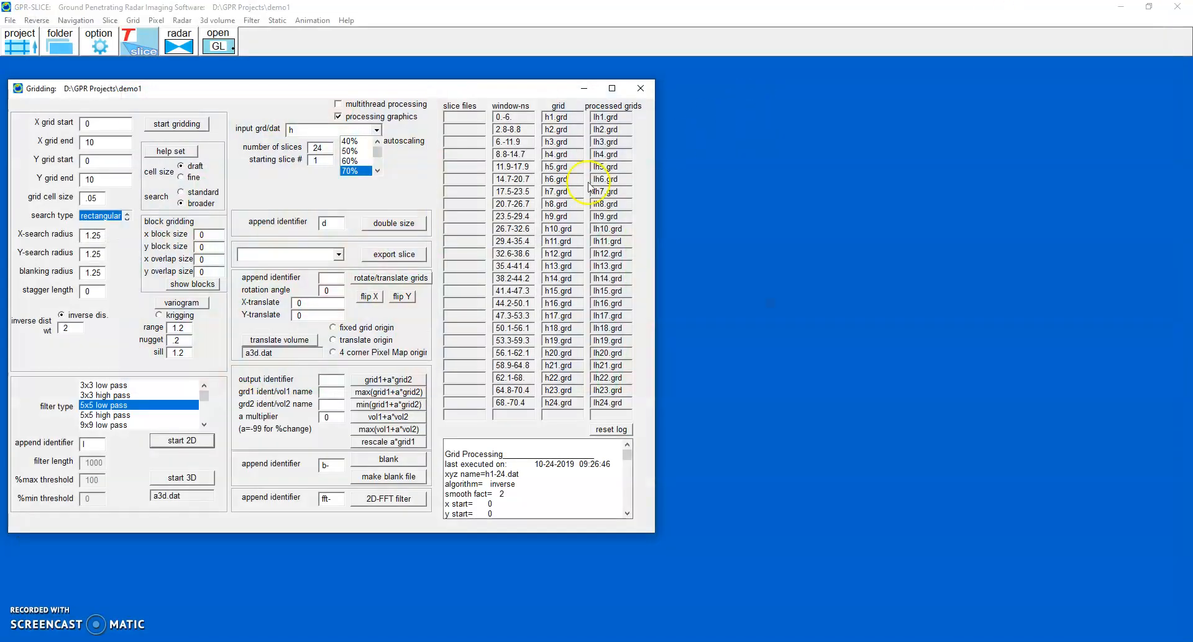
left_click(644, 92)
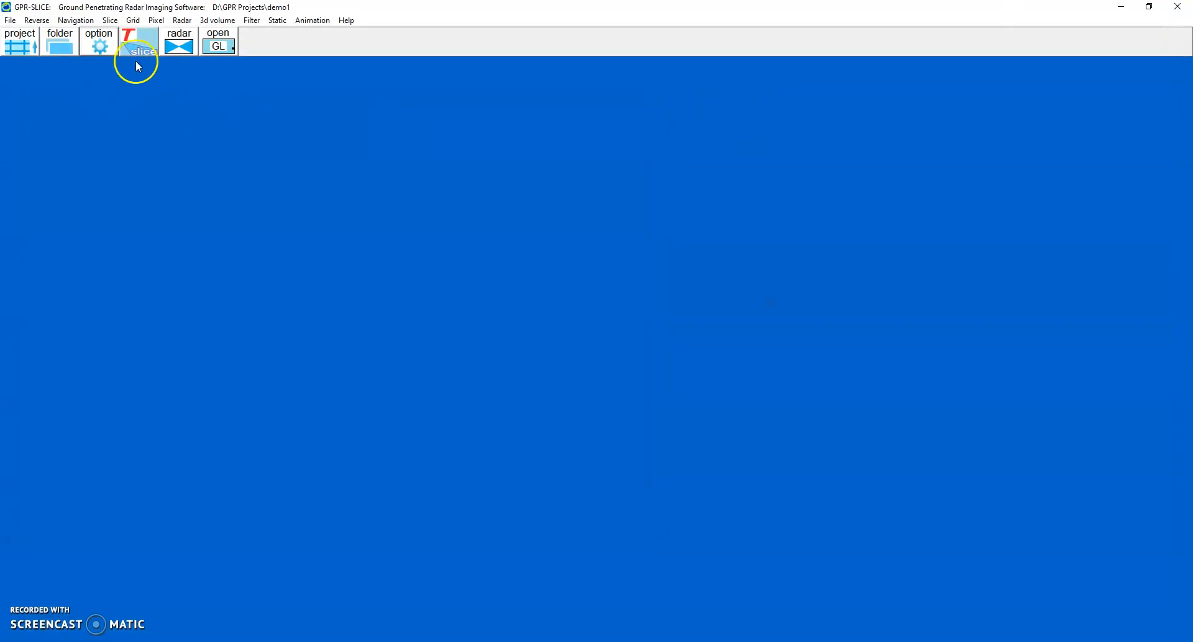
Open the pixel maps and draw the 24 lh grids in 4 rows at 90% autoscaling
left_click(138, 53)
left_click_drag(228, 60, 318, 81)
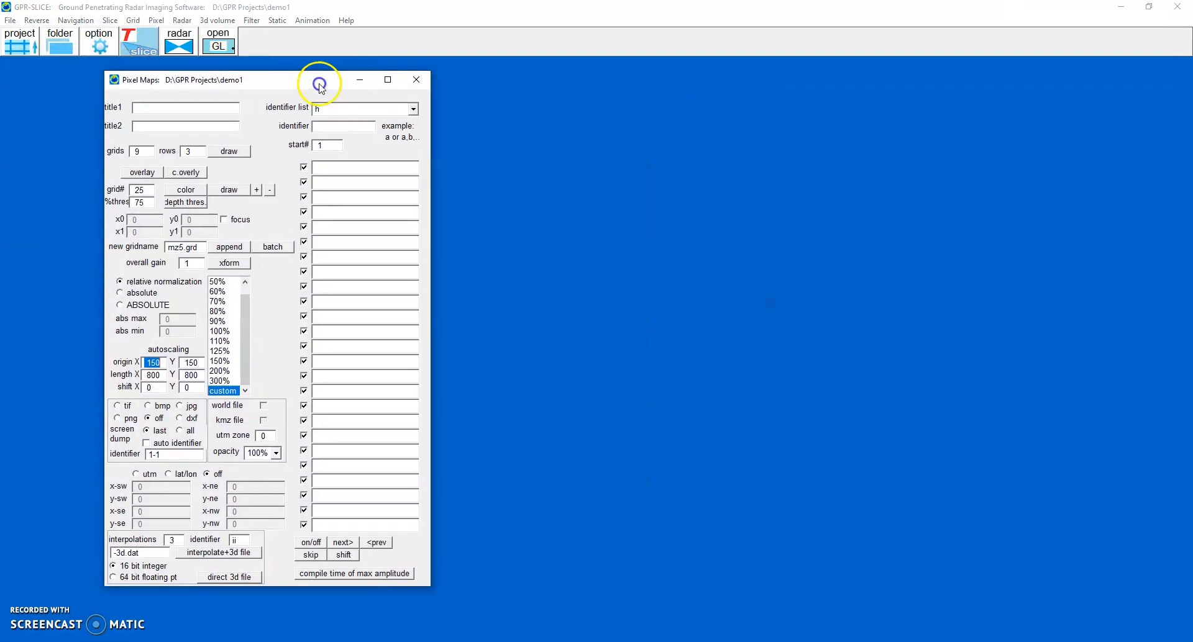
left_click(413, 110)
left_click(365, 127)
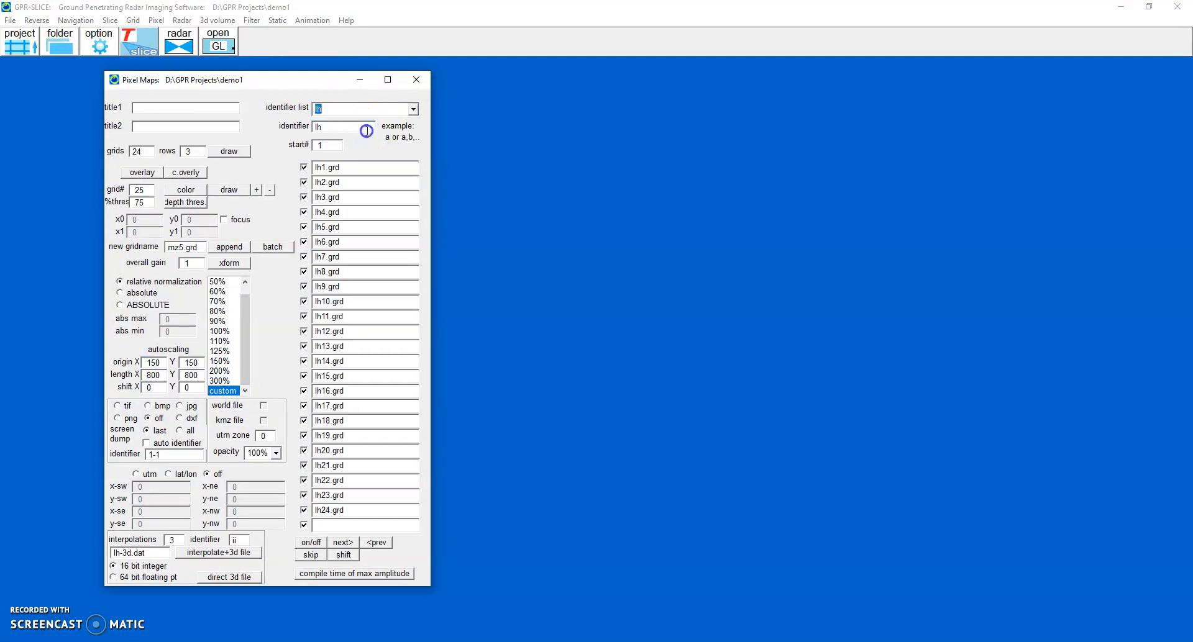
left_click(218, 321)
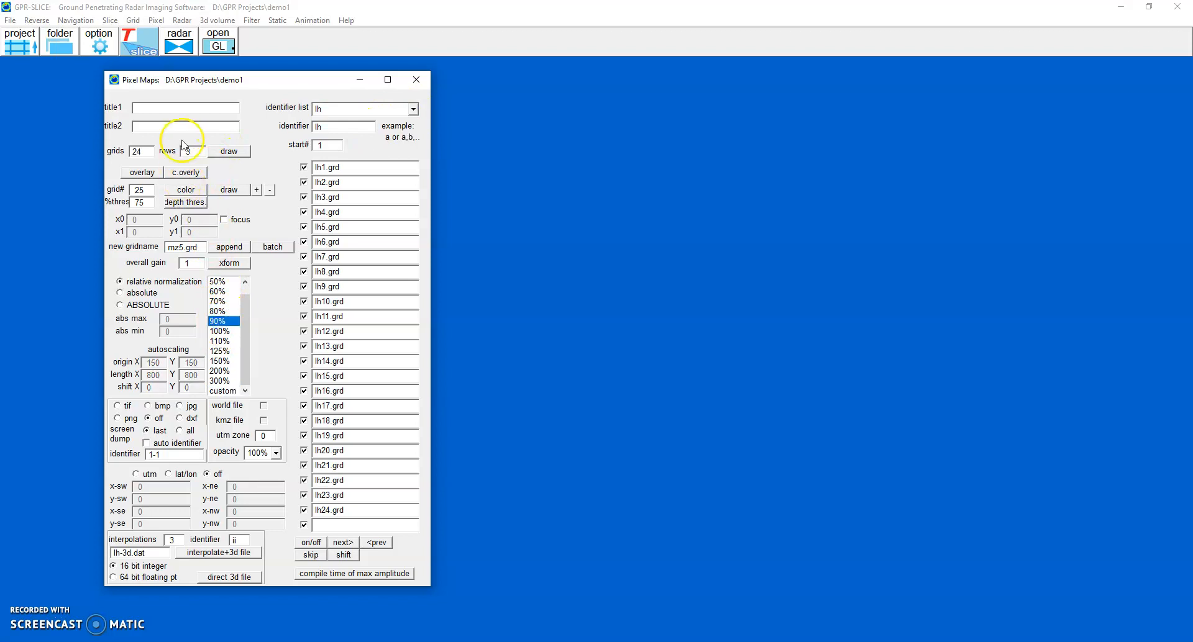
left_click(229, 152)
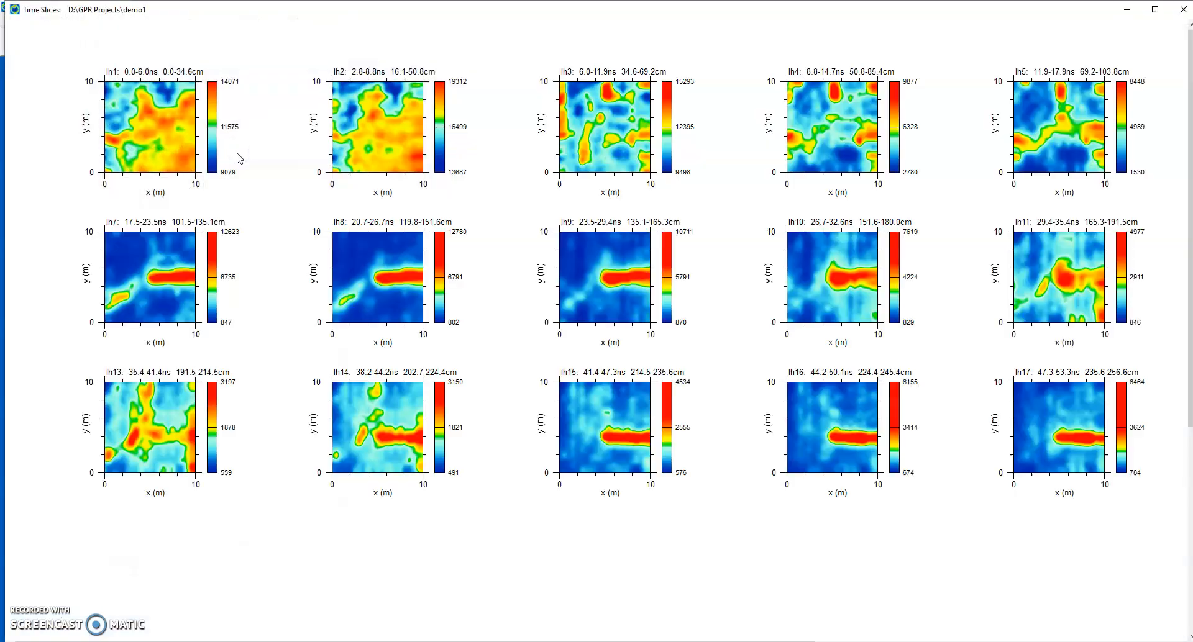
Apply auto-gain to all time slices, step through their transforms up to slice 6, and close the transform controls
right_click(547, 221)
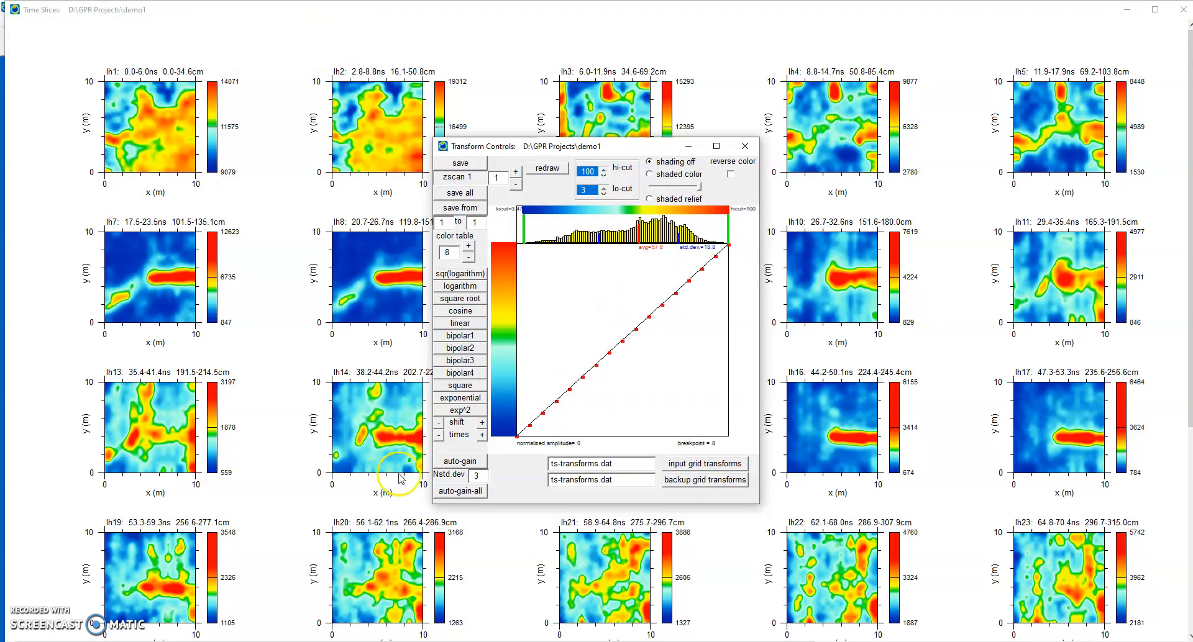
left_click(456, 492)
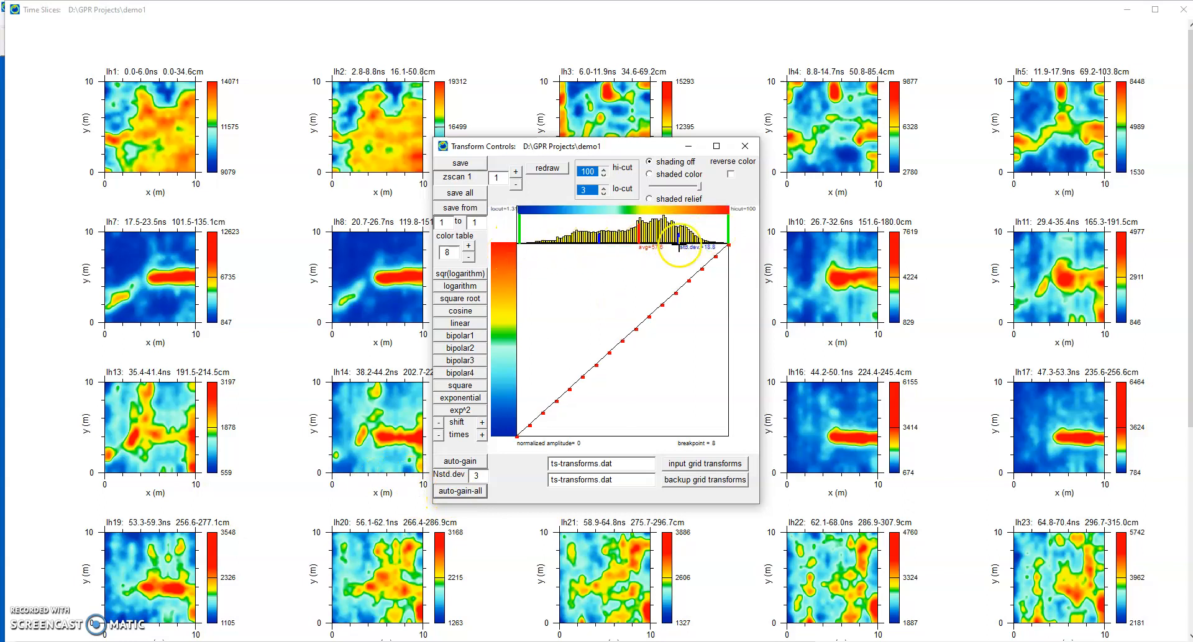
left_click(516, 172)
left_click(516, 172)
left_click(515, 172)
left_click(516, 172)
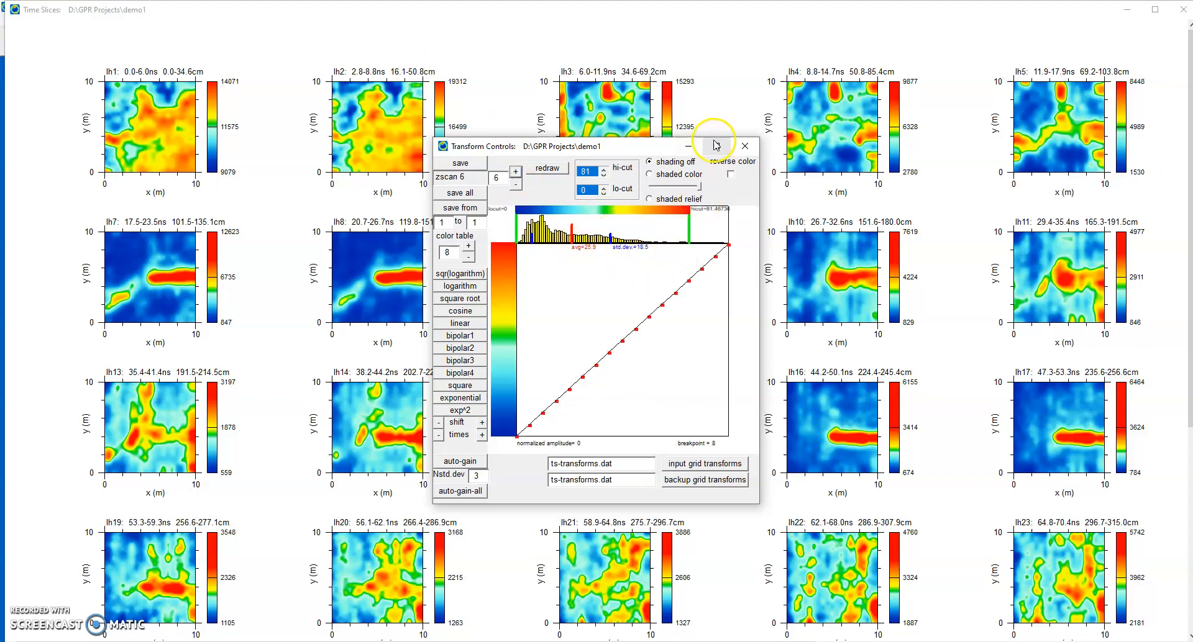
left_click(745, 146)
Maximize the time slice display, run auto-gain on all slices again, and close the transform and time slice windows
left_click_drag(338, 8, 581, 17)
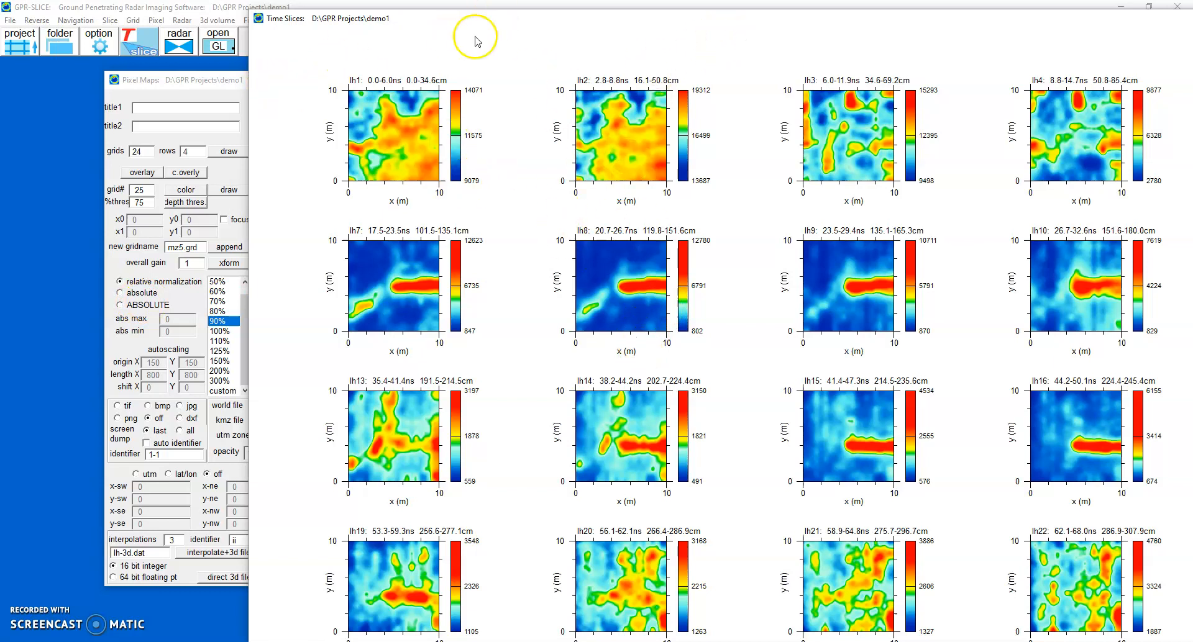
double_click(506, 19)
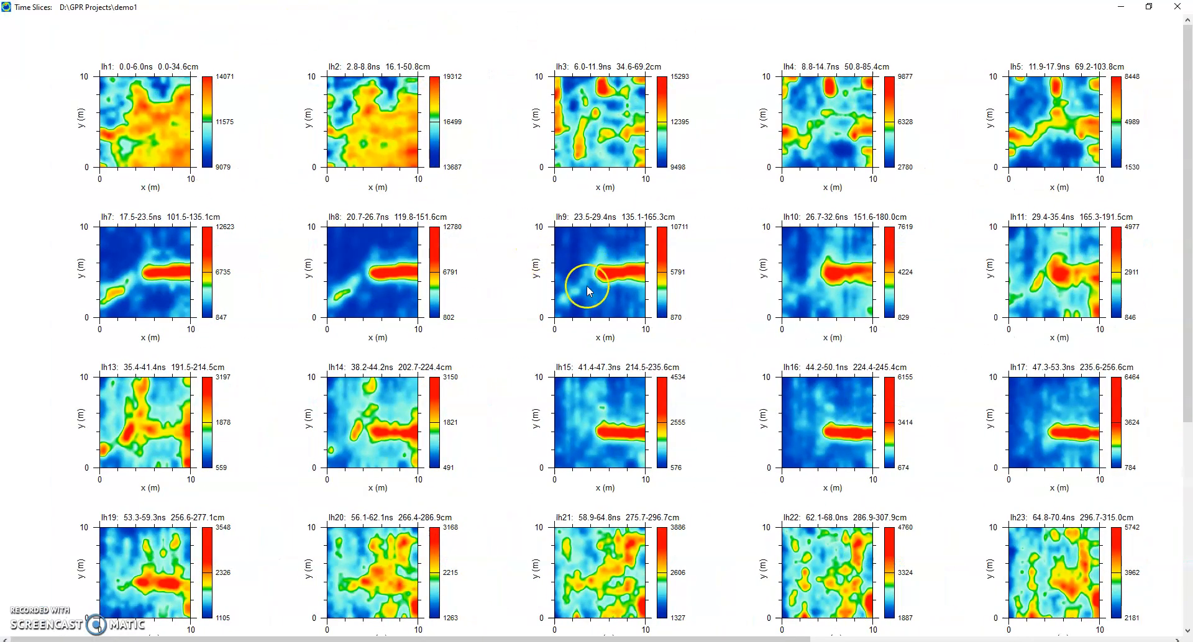
left_click(500, 272)
left_click(474, 496)
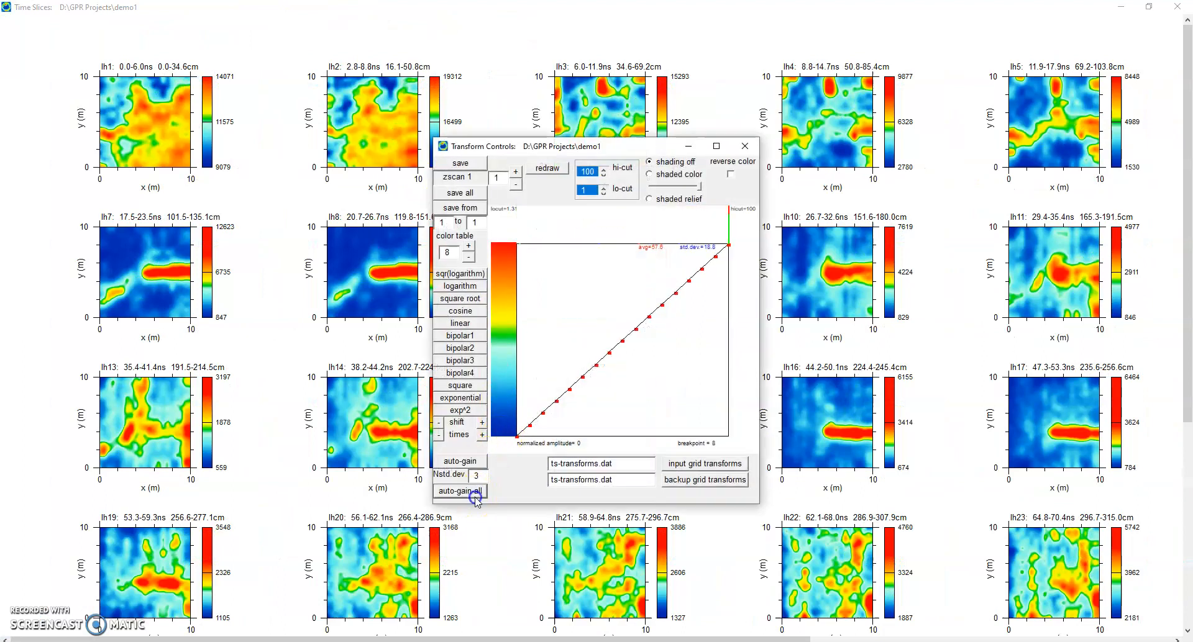
left_click(745, 146)
left_click(1177, 7)
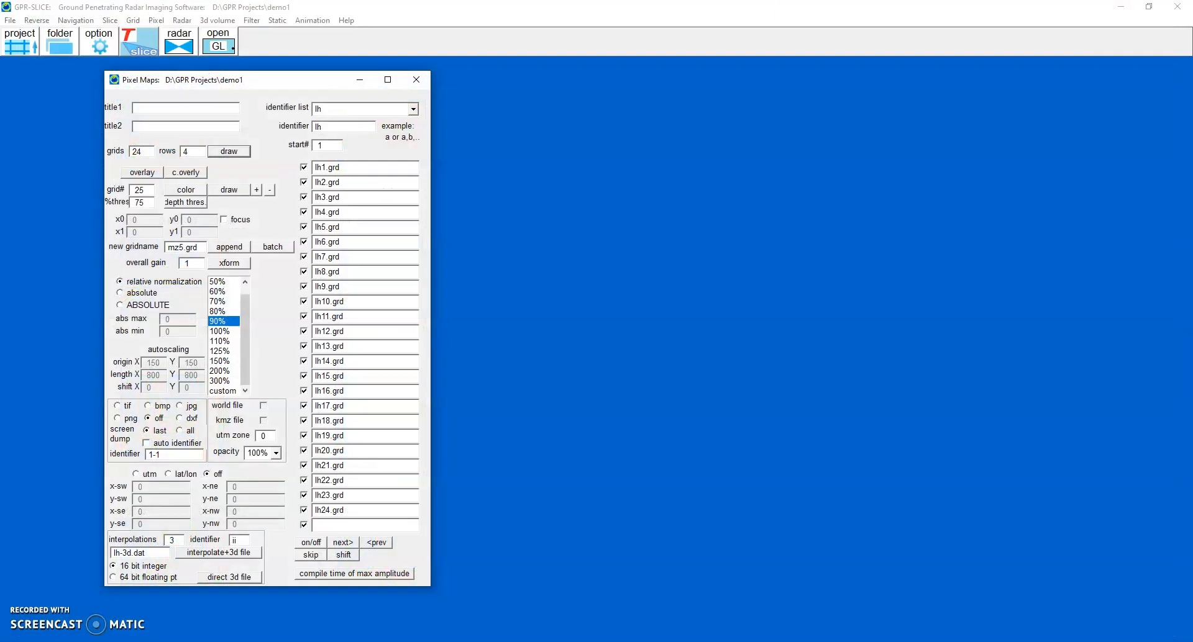
Set the interpolations to 5, compile the lh grids into the 3D volume lh-3d.dat, and close the pixel maps
left_click(178, 541)
key("BackSpace")
type("5")
left_click(228, 553)
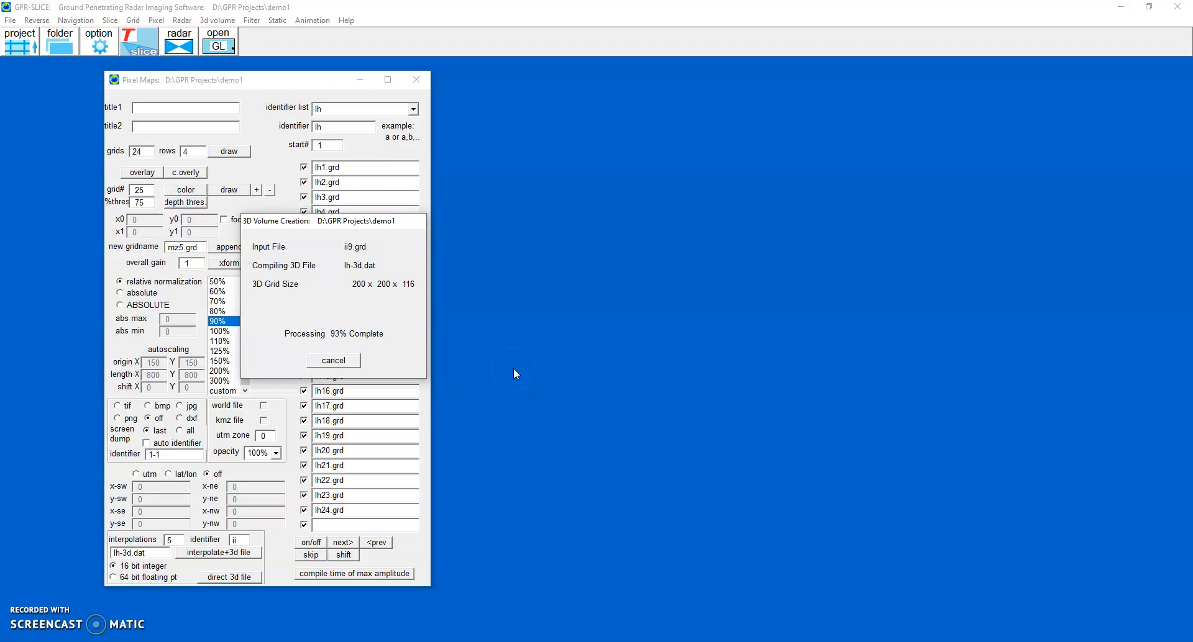
left_click(416, 80)
Open the lh-3d.dat volume in a maximized Open GL display, rotate it and move through its depth slices
left_click(218, 44)
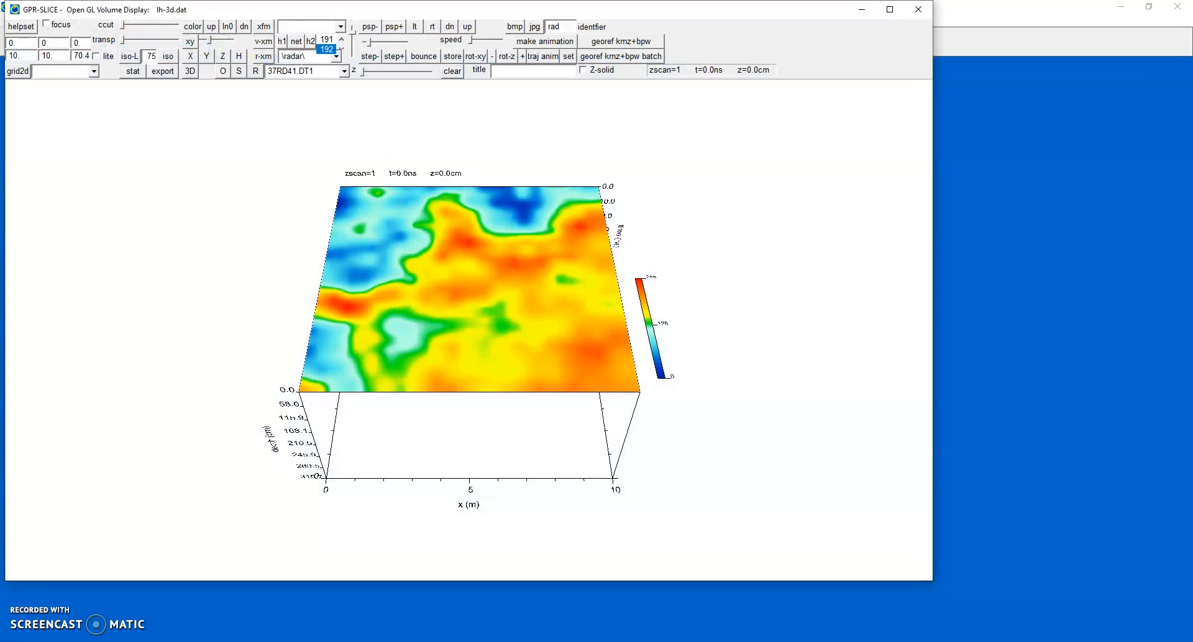
left_click(889, 9)
left_click_drag(460, 385, 487, 316)
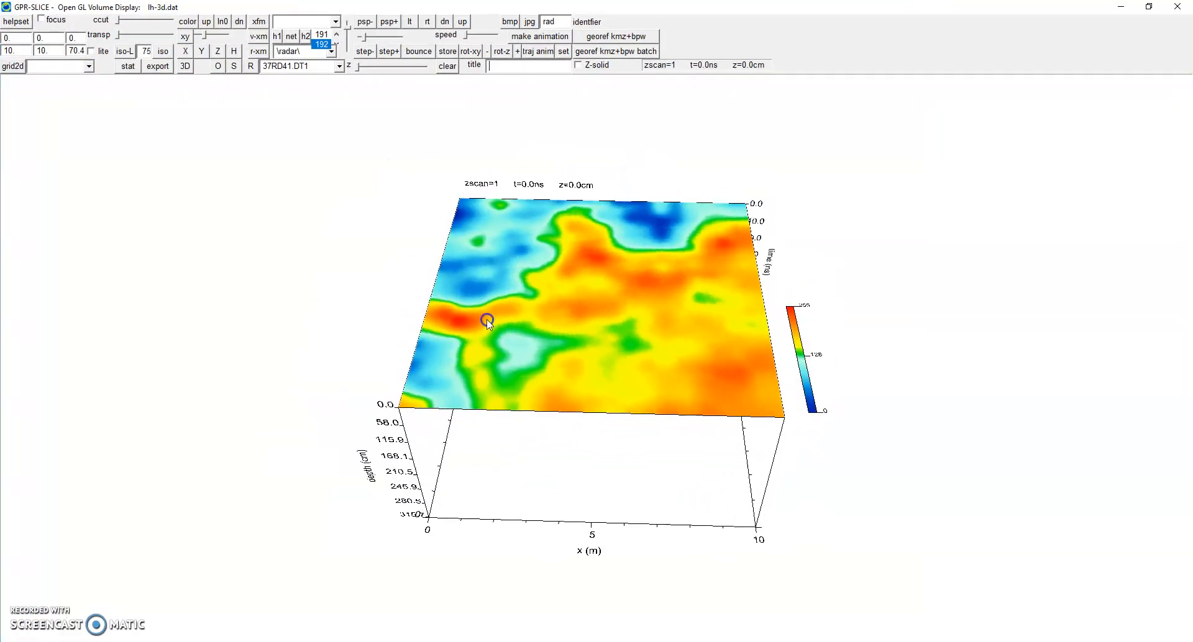
mouse_move(358, 67)
left_mouse_down()
mouse_move(426, 71)
mouse_move(367, 85)
mouse_move(377, 80)
left_mouse_up()
Move through the volume's vertical X sections, and examine its Y sections
left_click(181, 54)
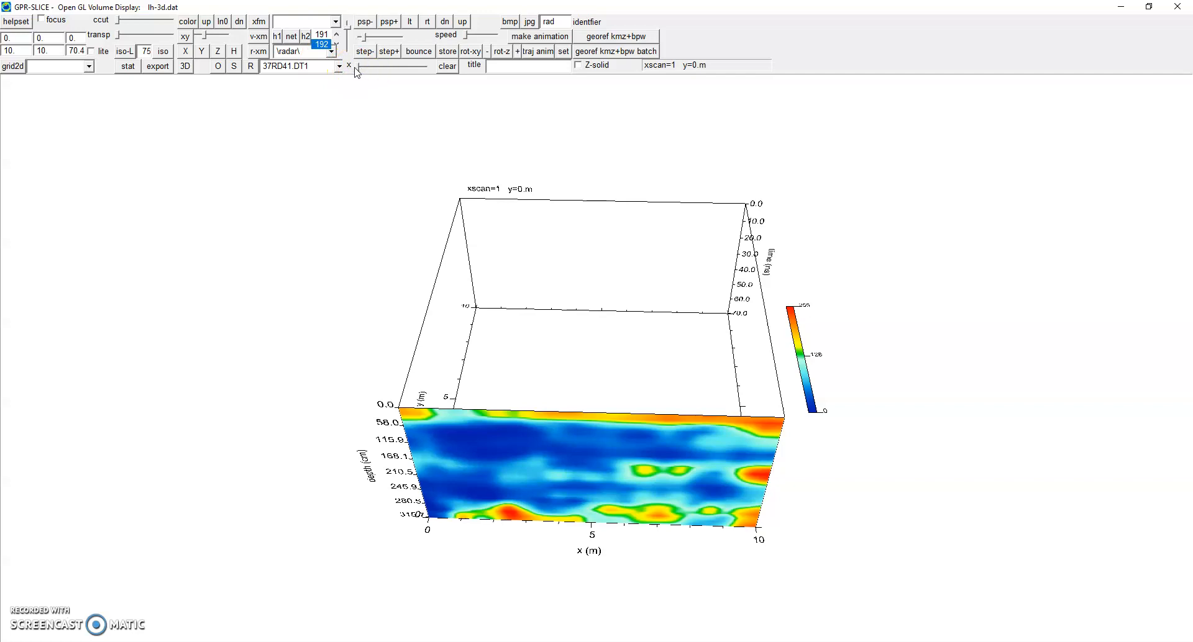
mouse_move(359, 71)
left_mouse_down()
mouse_move(407, 72)
mouse_move(372, 68)
left_mouse_up()
left_click(203, 53)
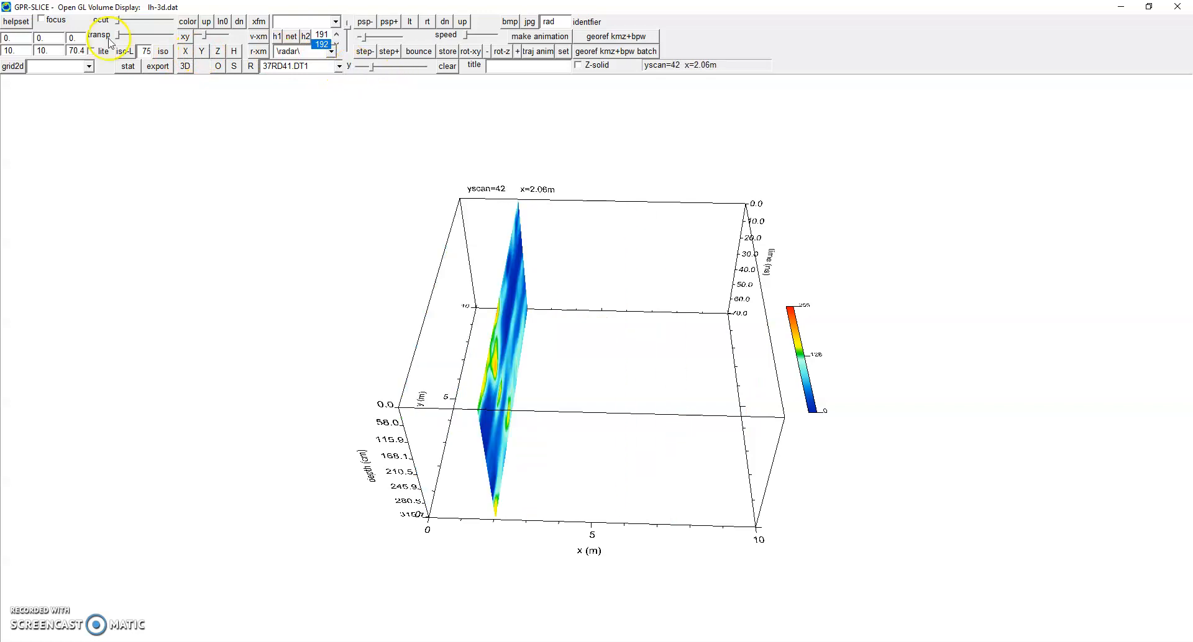
Display and store a diagonal XY section through the volume, and add a depth slice at about 171 cm
left_click(184, 39)
left_click_drag(205, 41, 219, 44)
left_click_drag(386, 72, 396, 74)
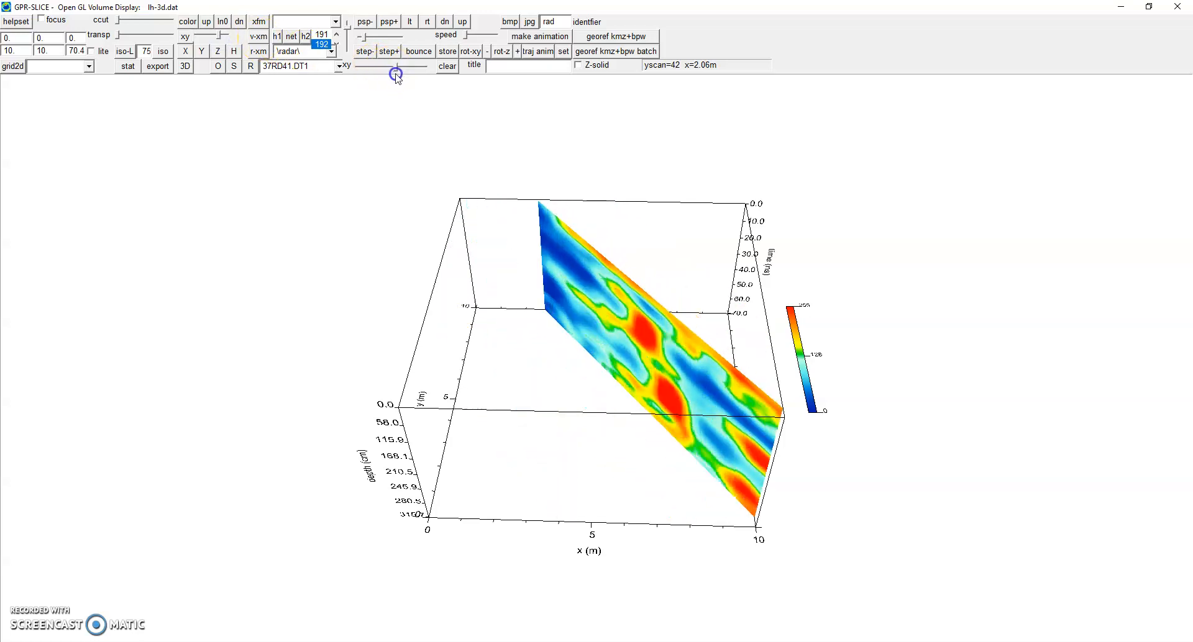
left_click(446, 55)
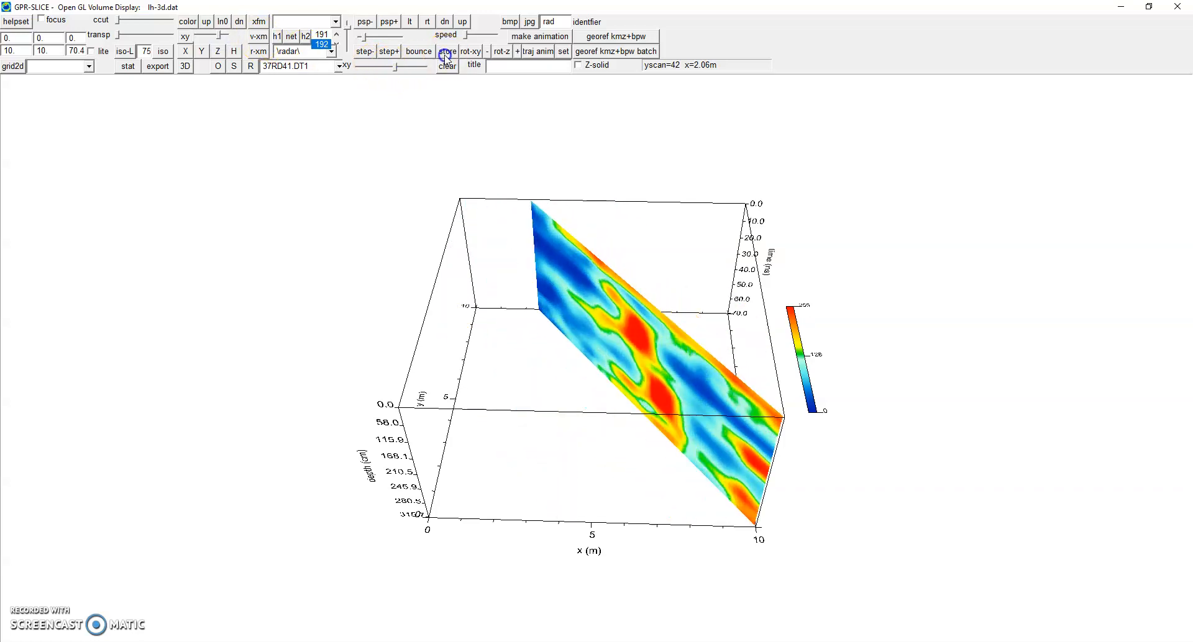
left_click(218, 55)
left_click_drag(361, 72, 387, 70)
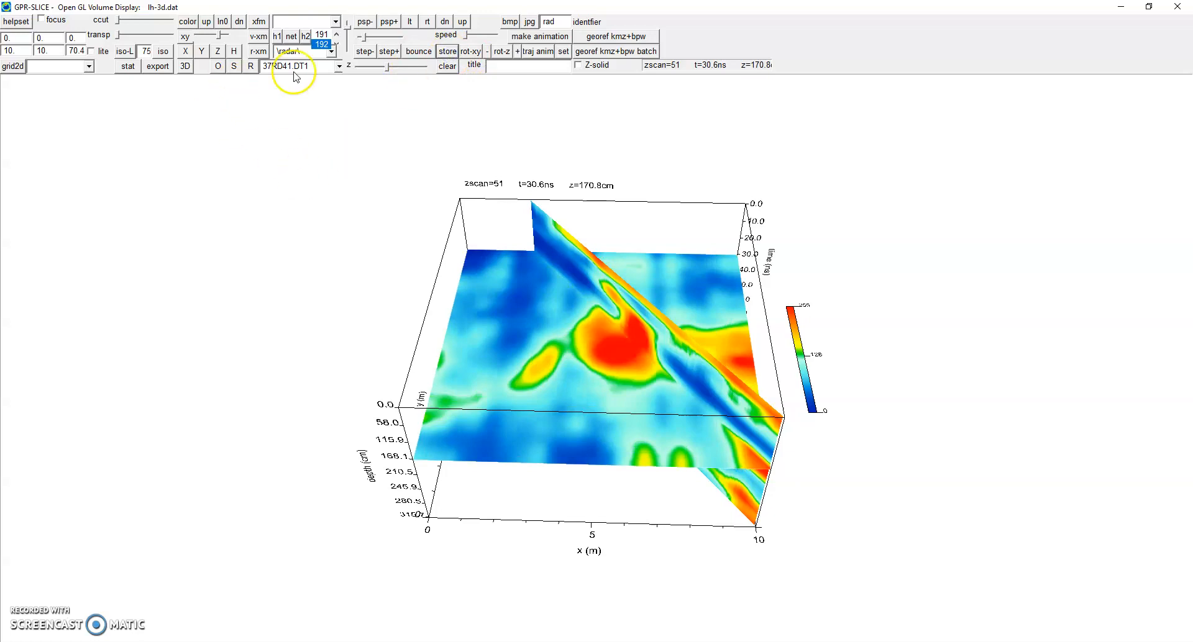
Overlay radargrams from the \migrate\ folder on the stored sections, moving to profile 37RD52.DT1 at x=5.5 m
left_click(331, 53)
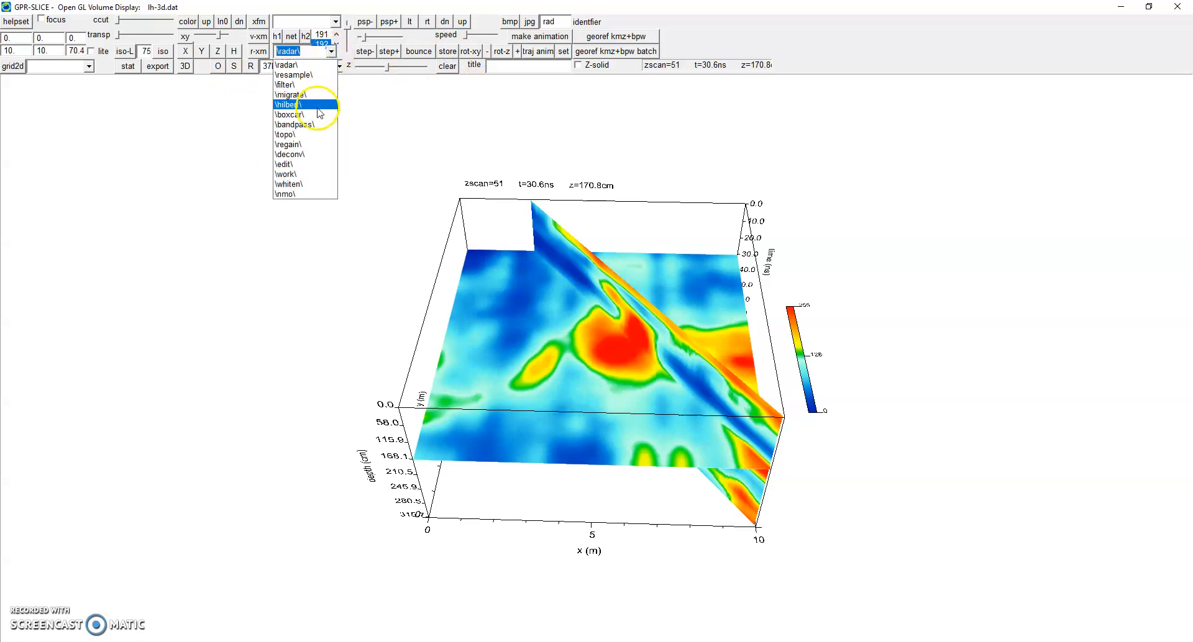
left_click(303, 95)
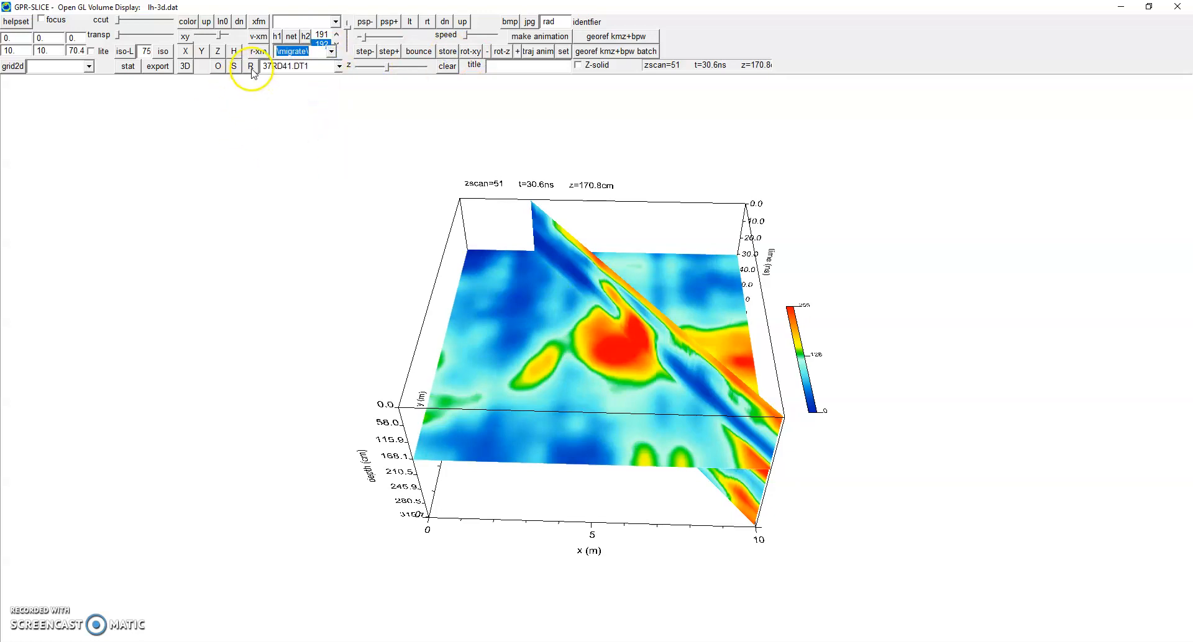
left_click(250, 67)
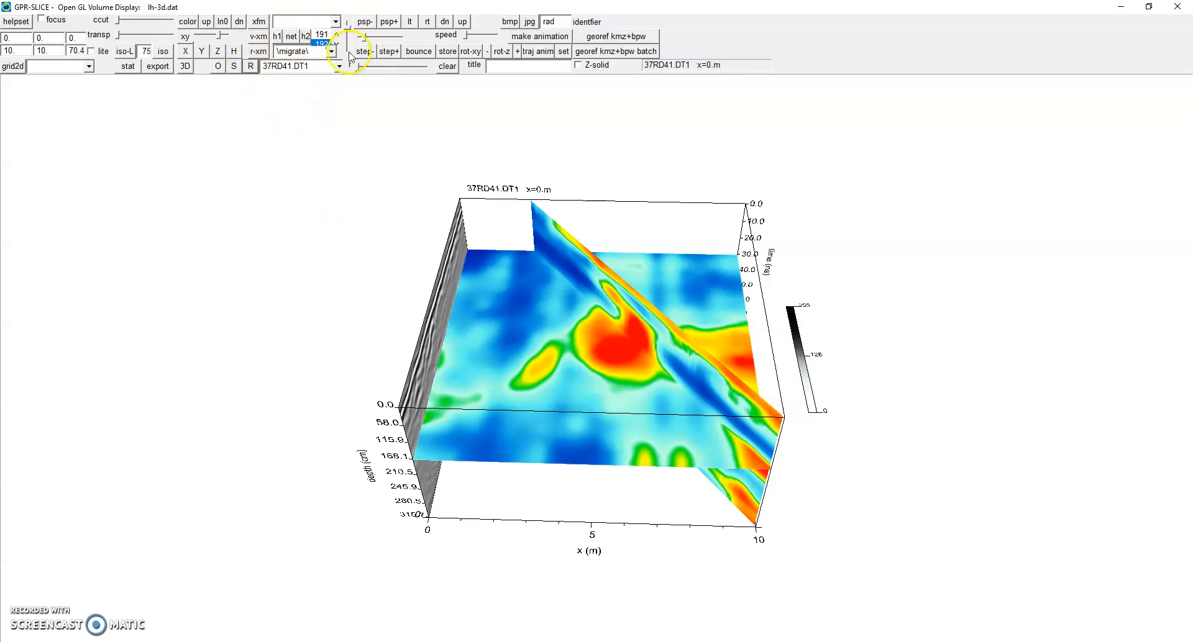
left_click_drag(357, 67, 397, 69)
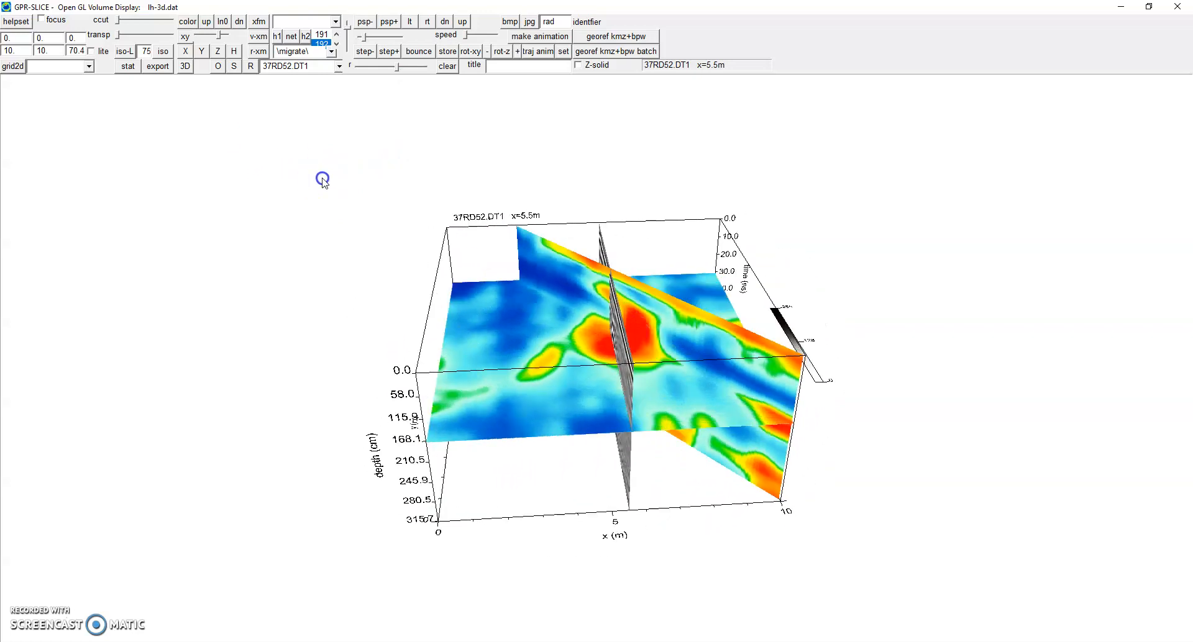
Clear the display, stack stored depth slices from the surface down to about 297 cm, and stretch the volume vertically
left_click(445, 70)
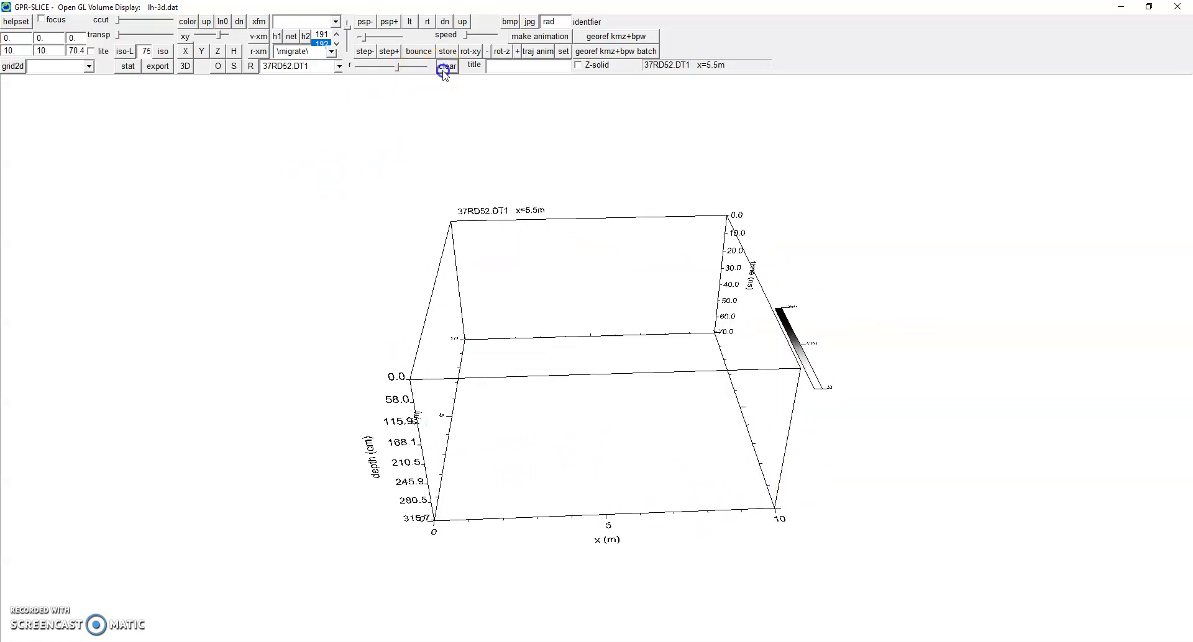
left_click(215, 54)
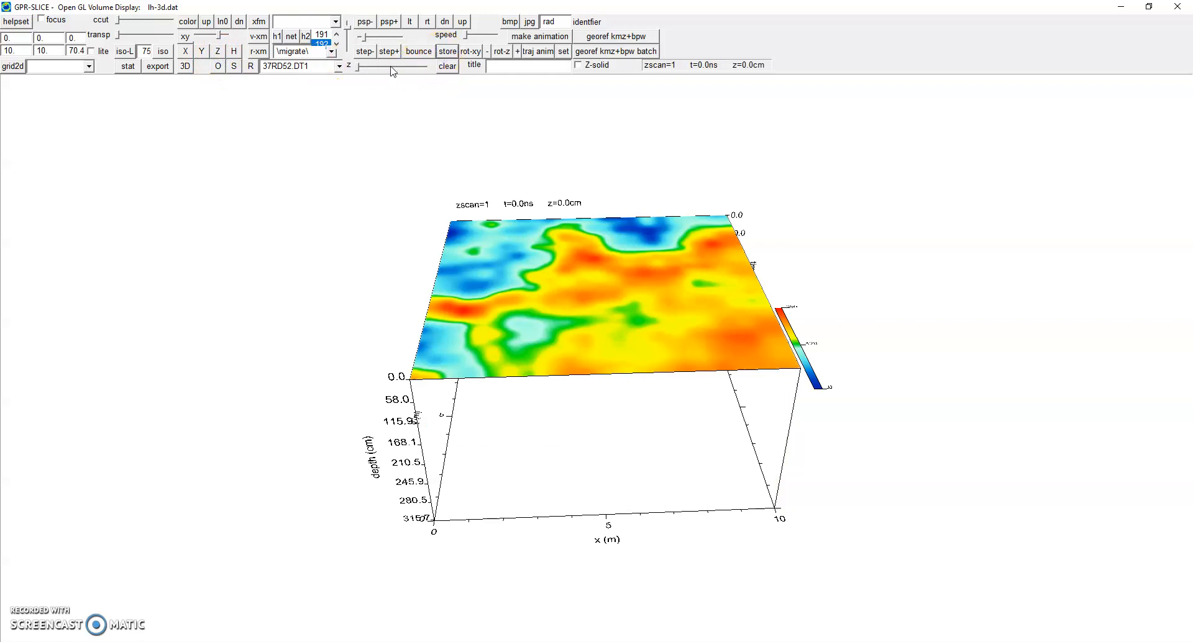
left_click_drag(358, 70, 426, 72)
left_click(448, 52)
left_click_drag(398, 203, 408, 199)
left_click_drag(348, 26, 349, 37)
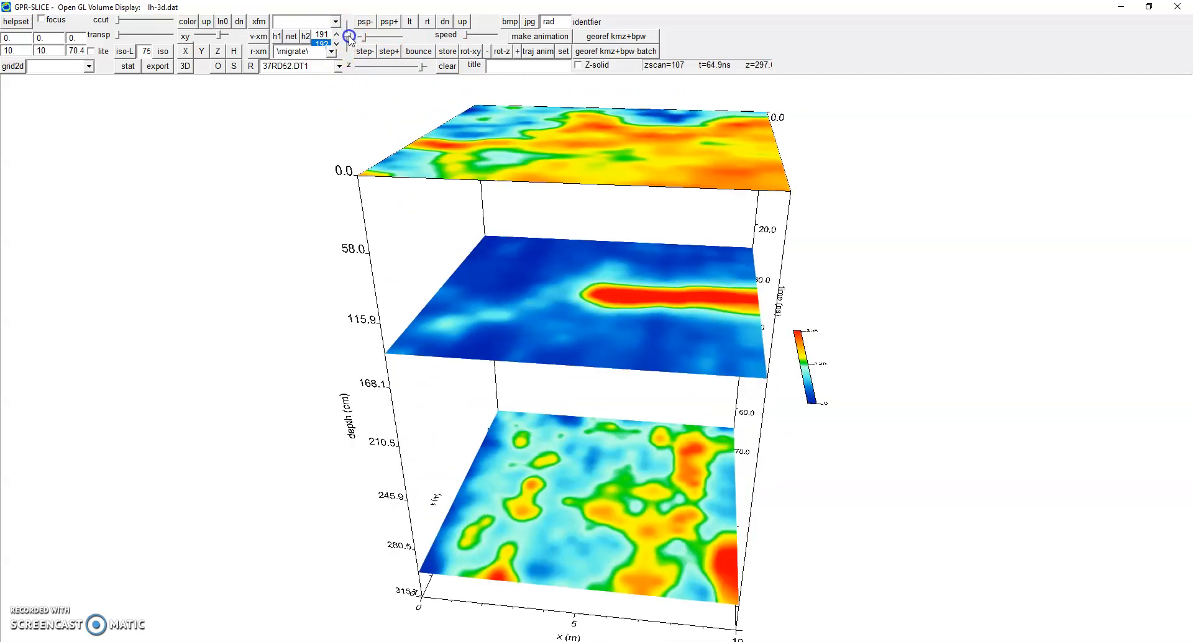
left_click_drag(381, 197, 399, 208)
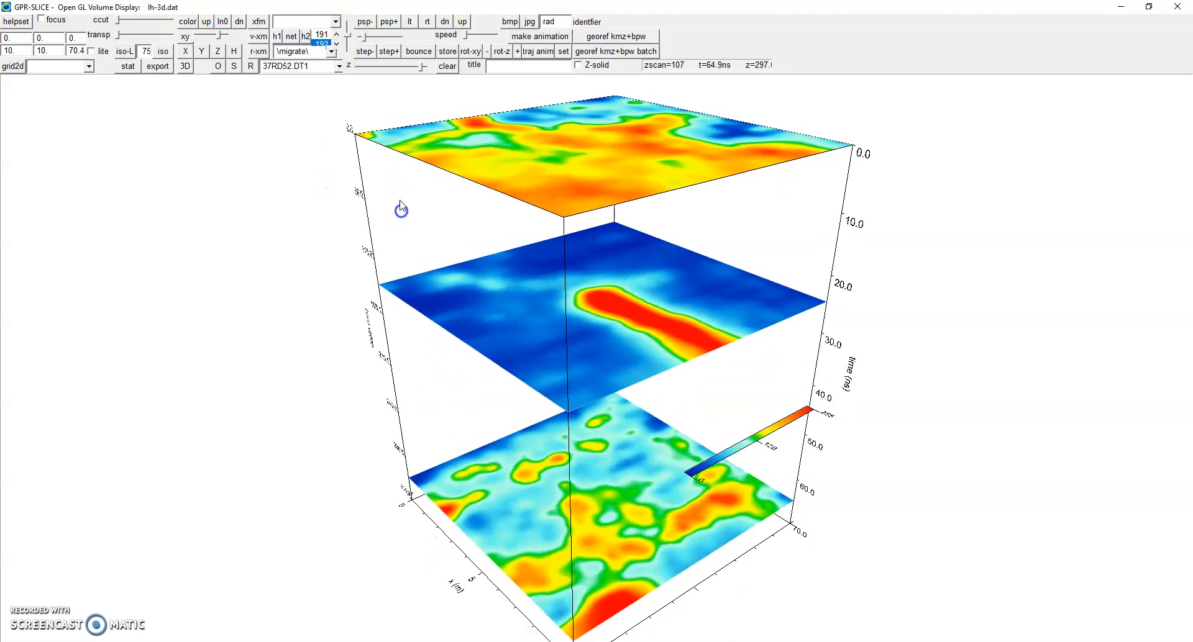
Replace the depth slices with a lite isosurface at level 75, and reduce the vertical stretch of the volume
left_click(447, 65)
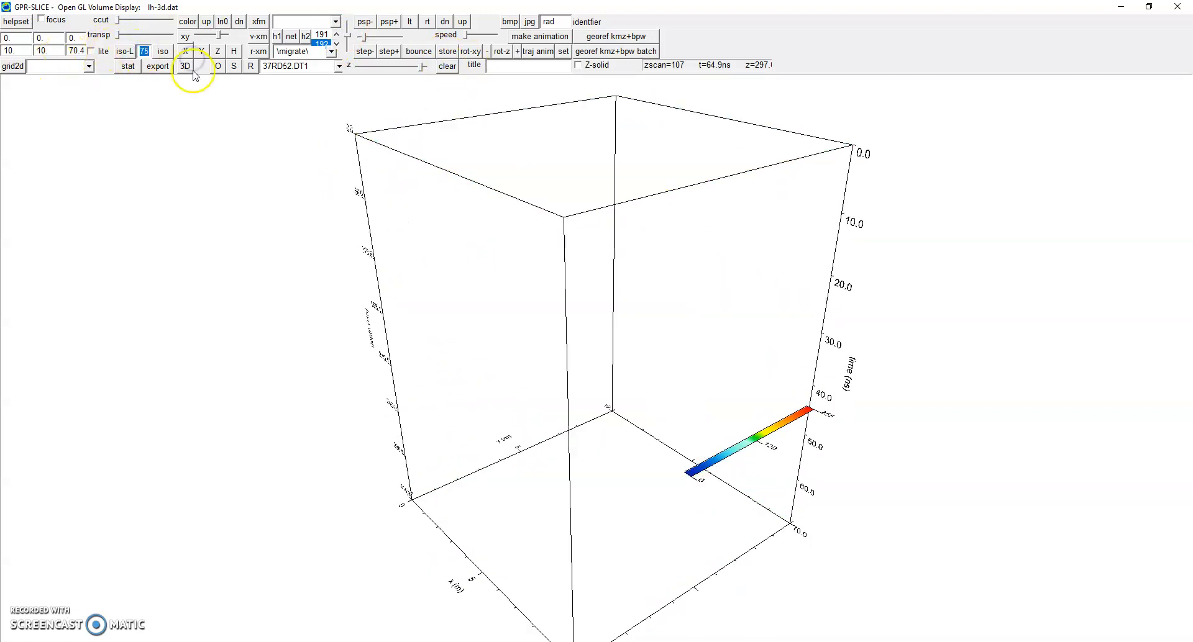
left_click(130, 51)
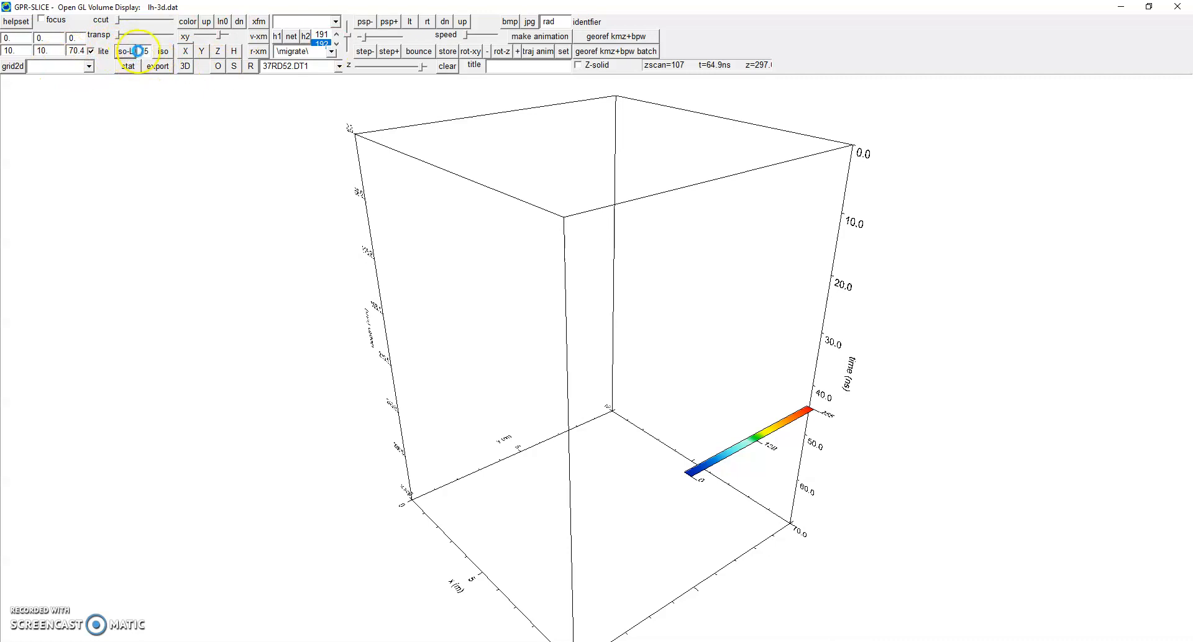
left_click(347, 29)
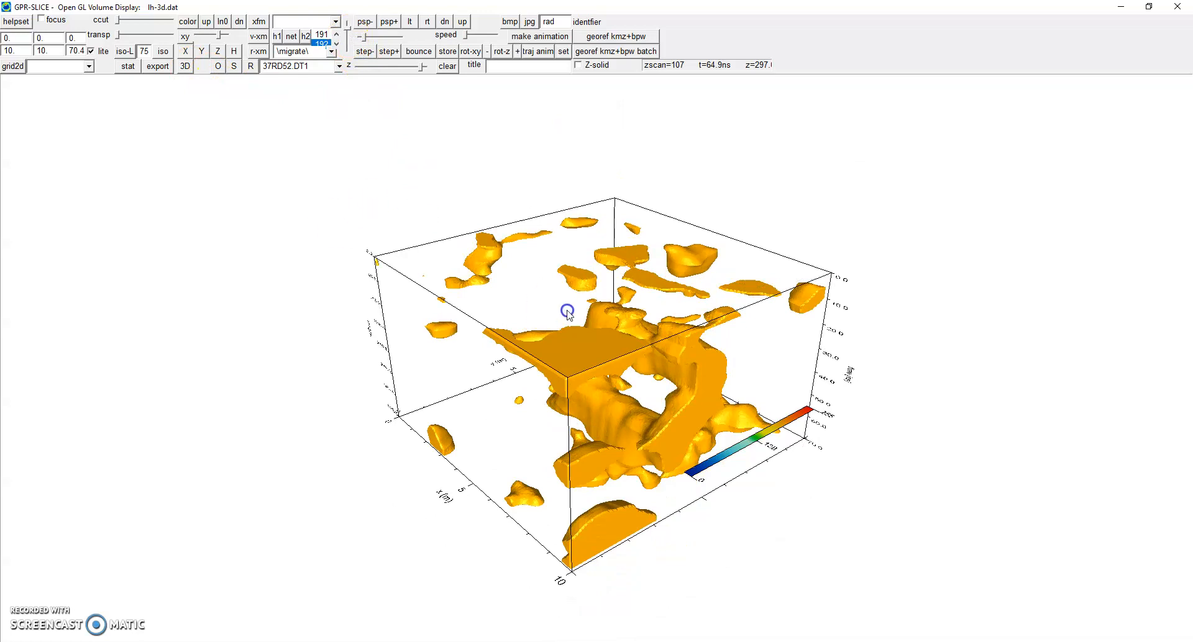
left_click_drag(573, 278, 439, 338)
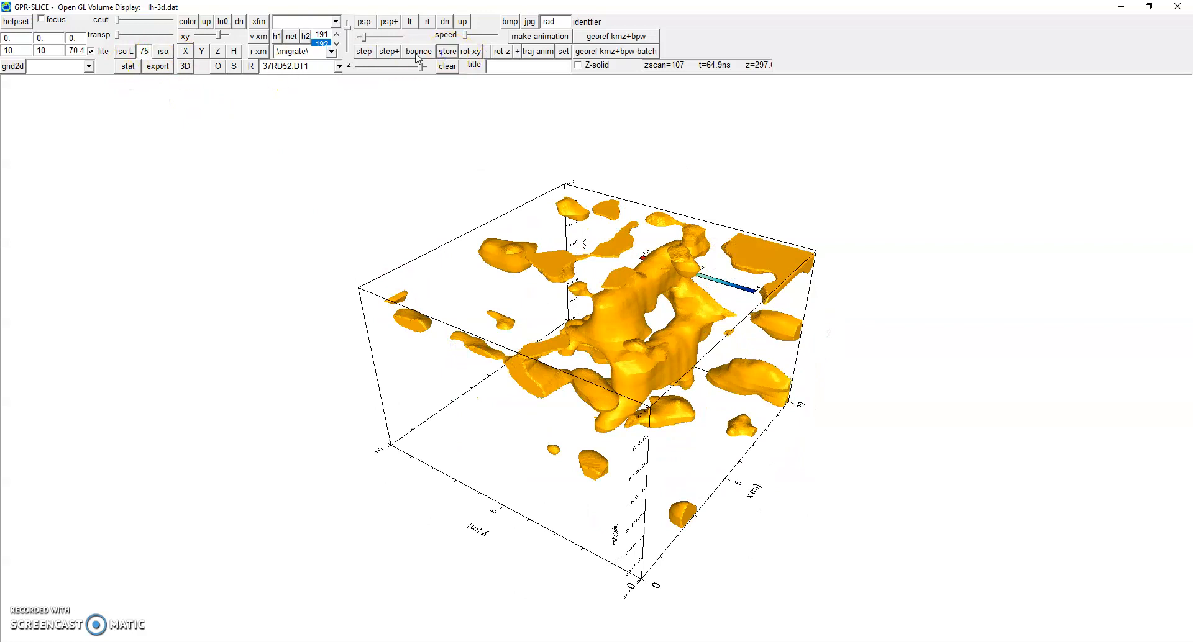
Add a depth slice at about 250 cm to the level 75 isosurface and rotate the volume
left_click(217, 51)
left_click(360, 66)
left_click_drag(359, 67, 408, 69)
left_click_drag(368, 214, 124, 71)
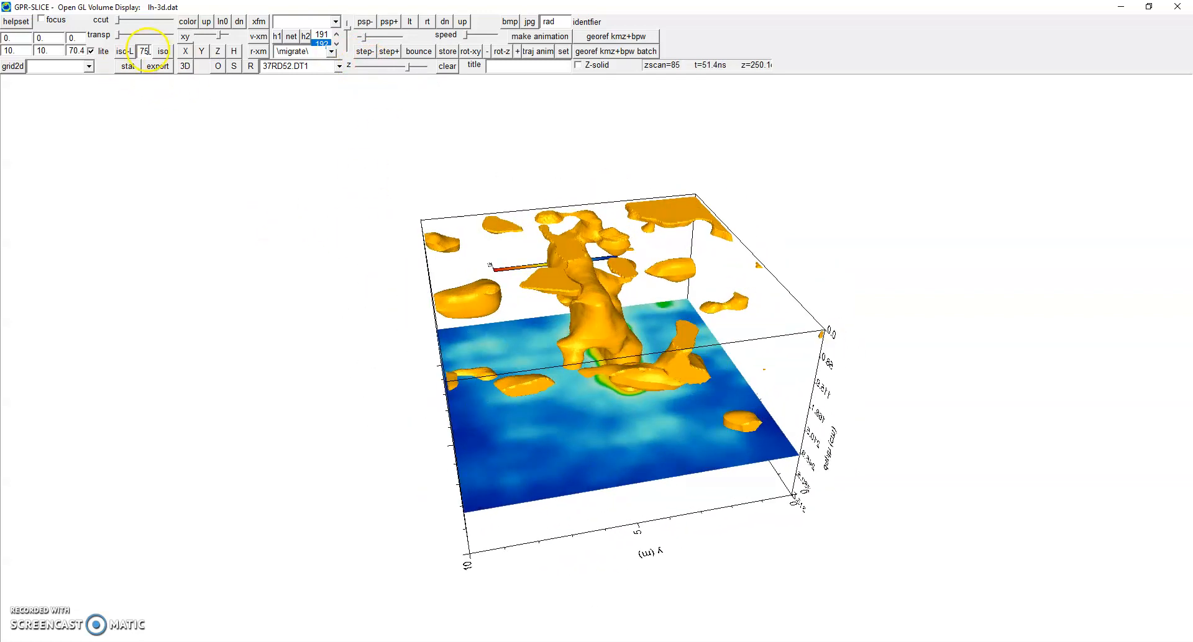
Clear the display and render the isosurface at level 95
left_click(440, 67)
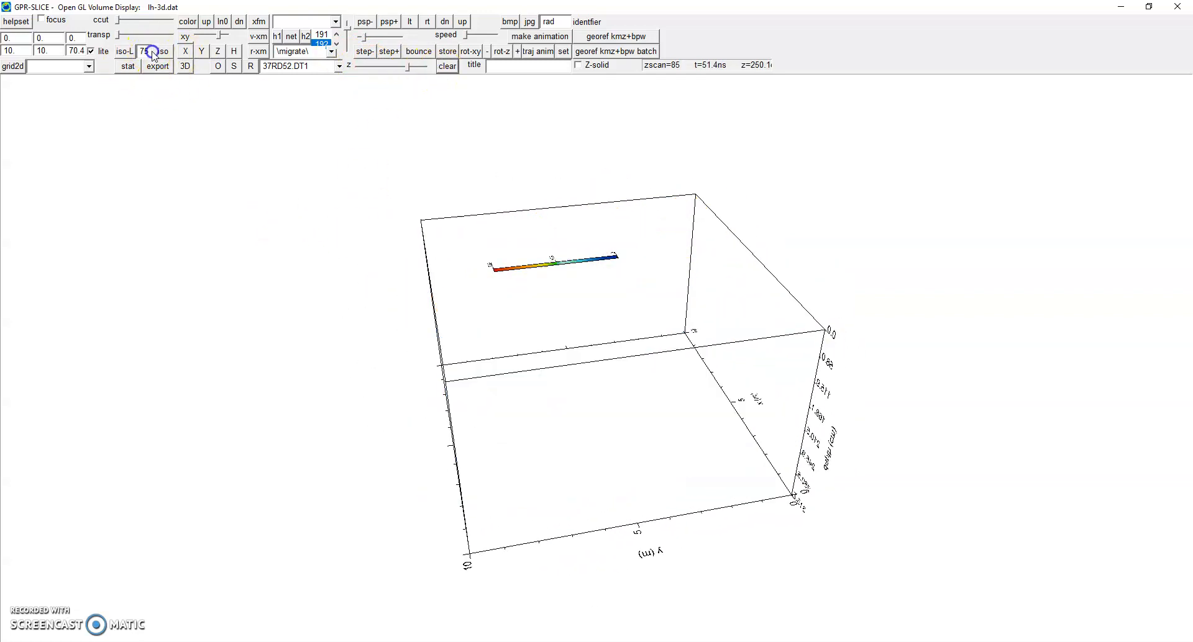
type("95")
left_click(129, 51)
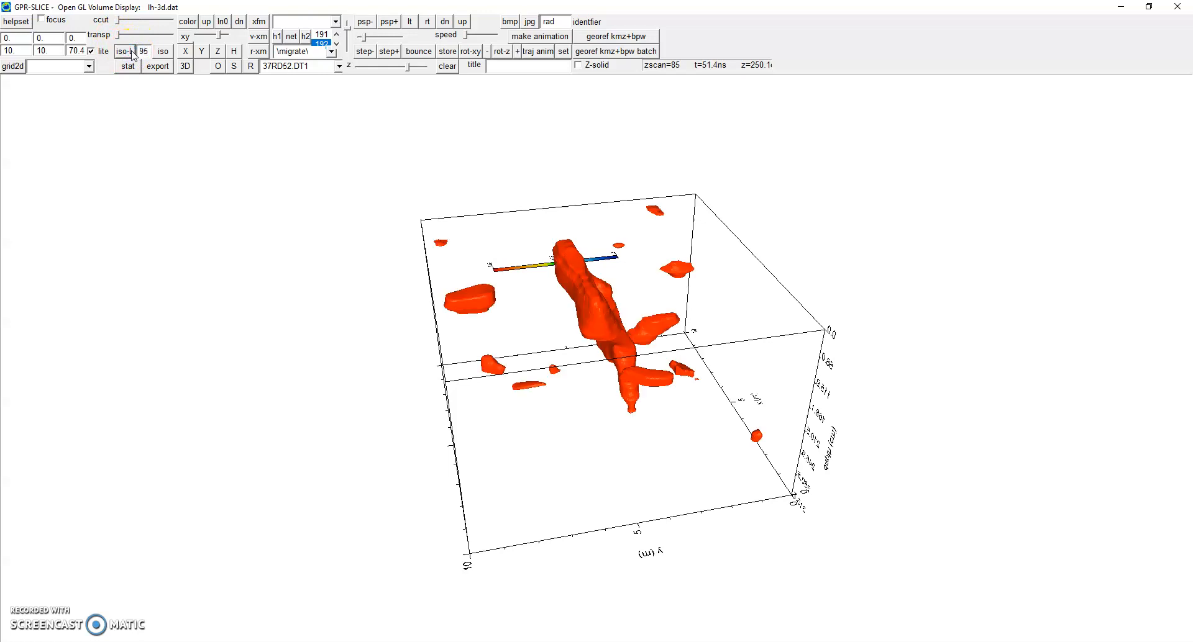
Store the level 95 isosurface, overlay a semi-transparent isosurface at level 65, and close the Open GL display
left_click(447, 55)
type("65")
left_click(127, 54)
left_click_drag(245, 115, 236, 206)
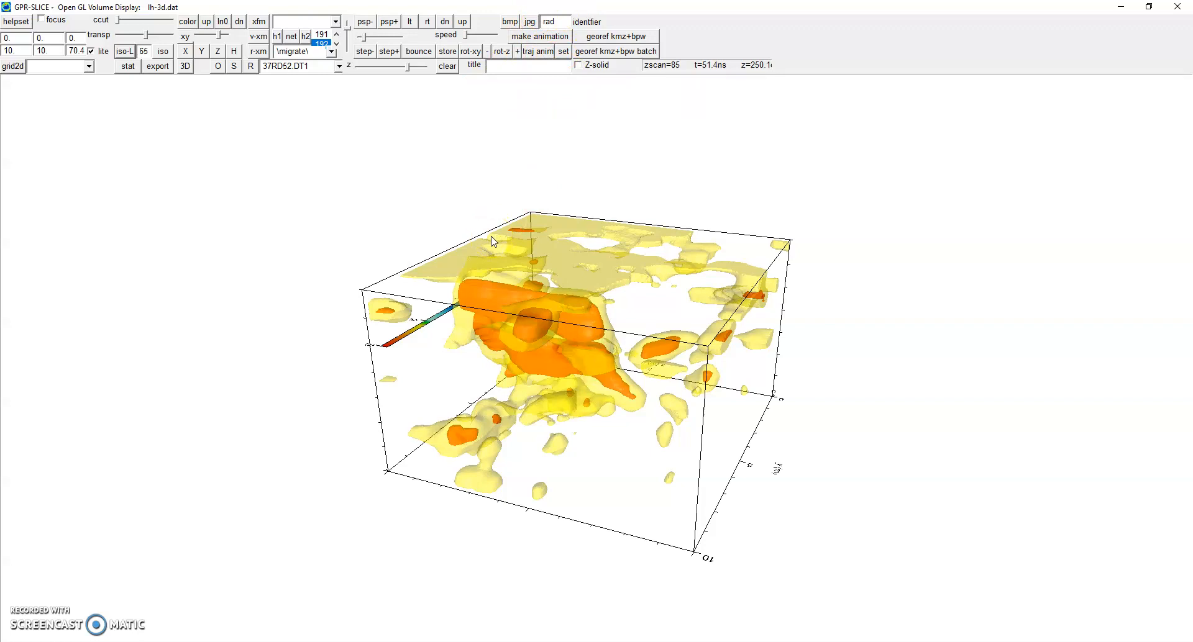
left_click(1178, 6)
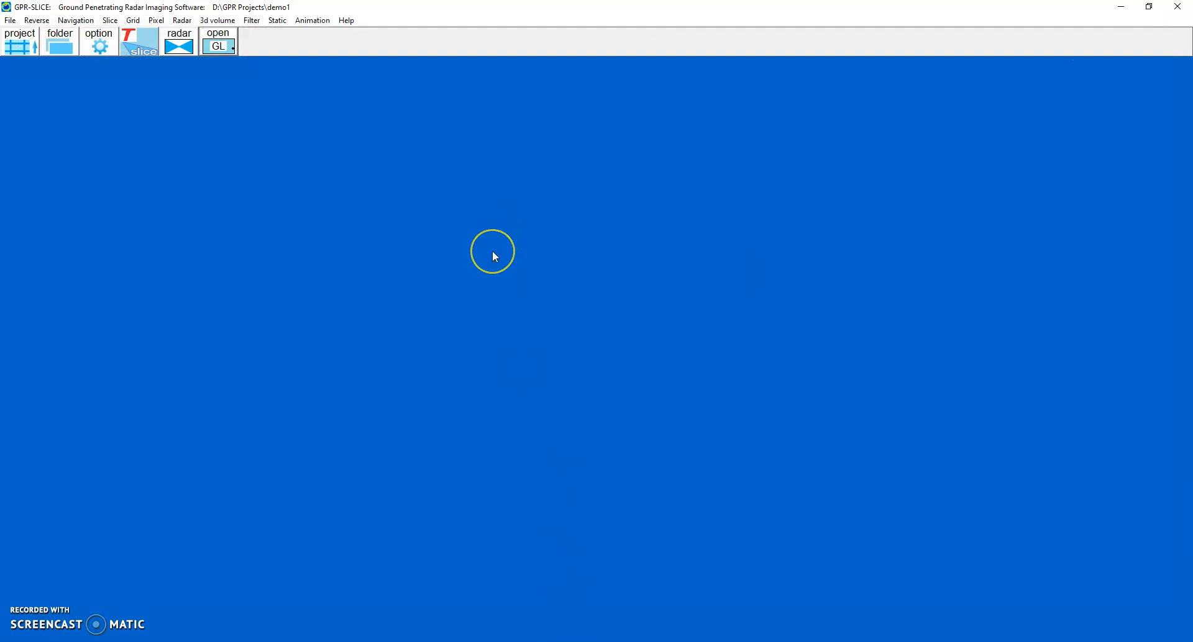